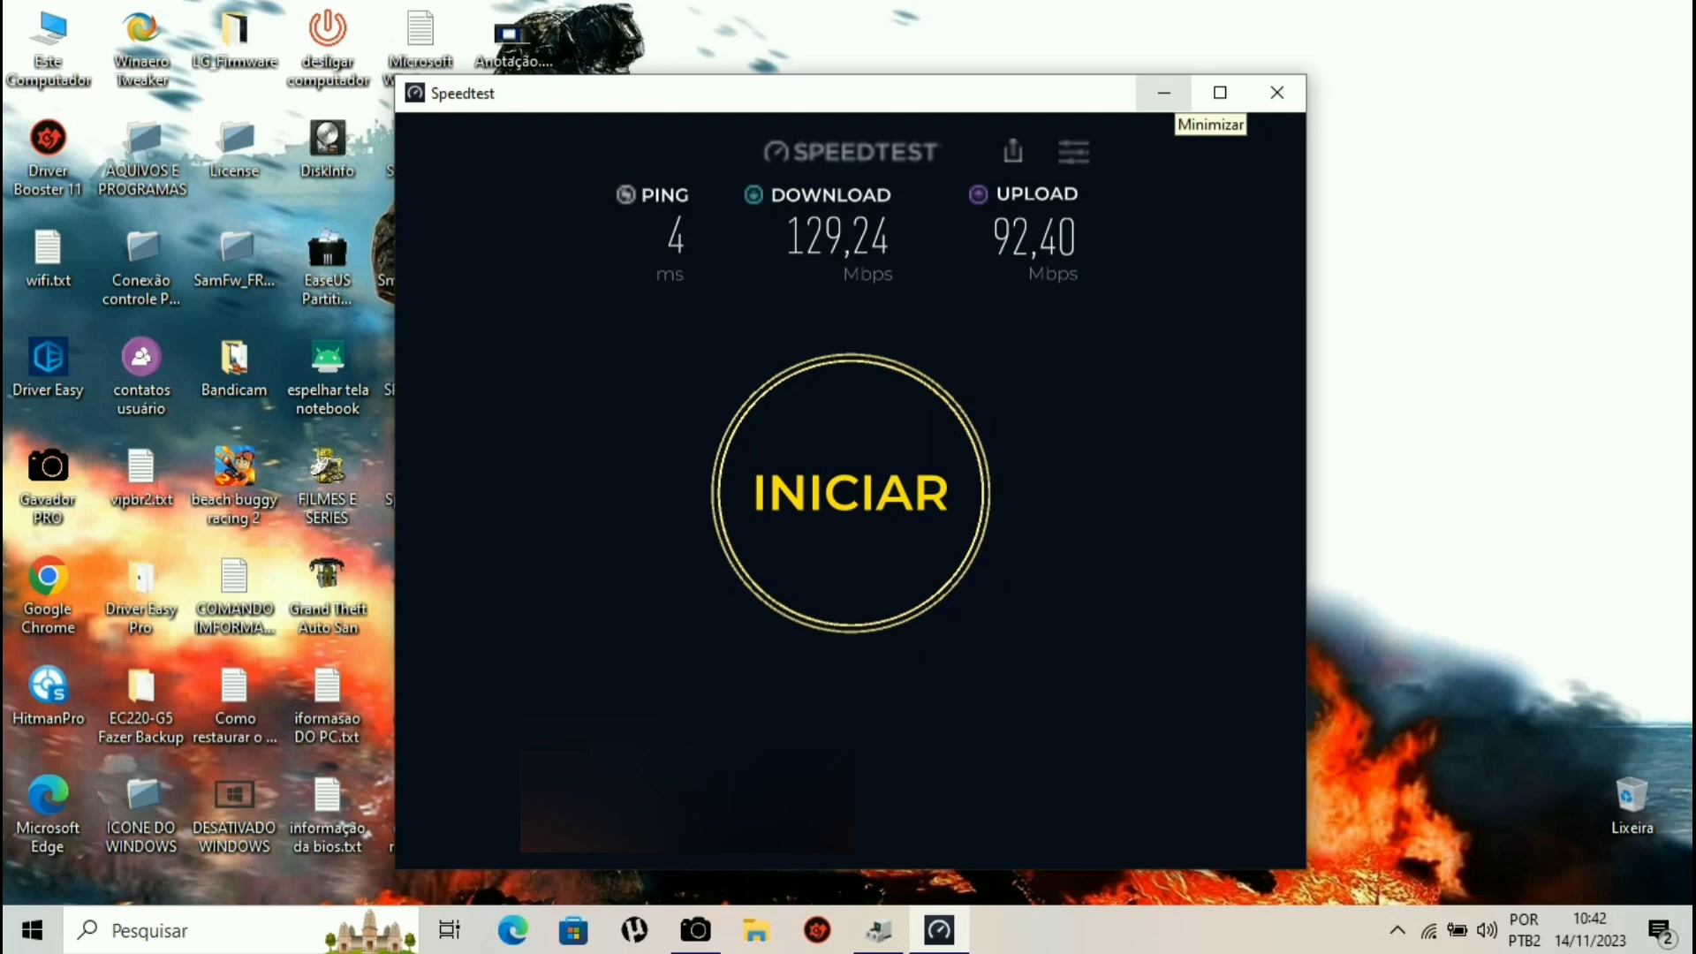
# Minimize the speed test, switch to Device Manager and select the Qualcomm Atheros AR946x adapter under Adaptadores de rede.
pyautogui.click(1164, 92)
pyautogui.click(878, 930)
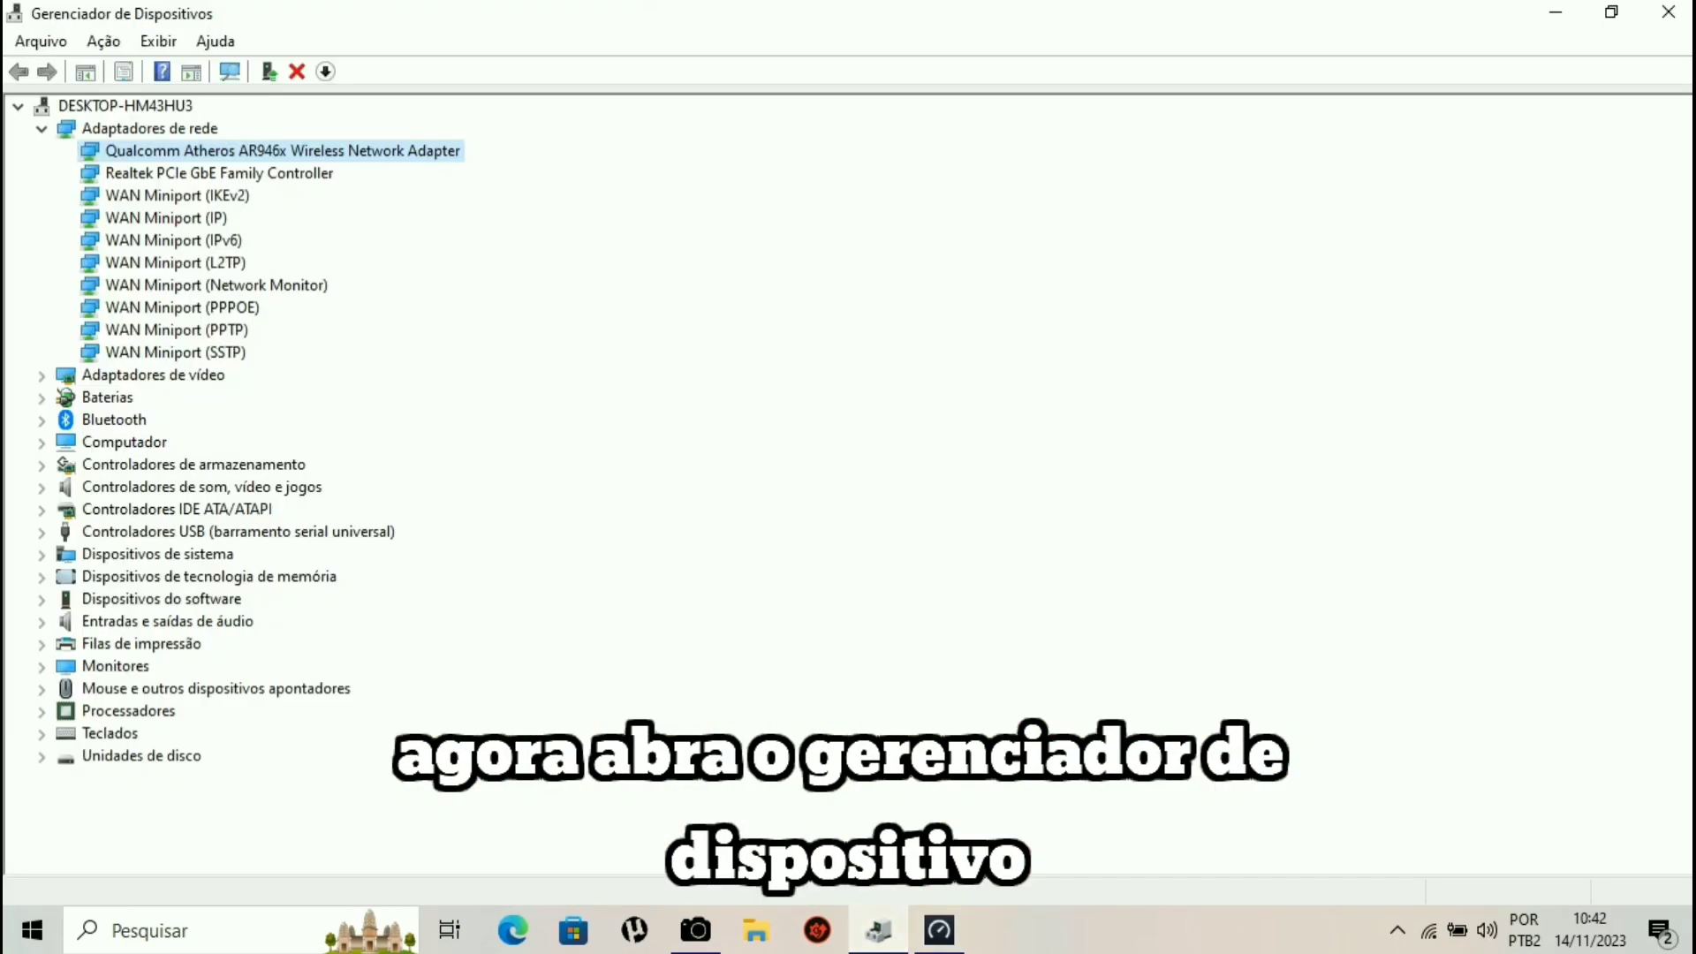
pyautogui.click(42, 129)
pyautogui.click(42, 129)
pyautogui.press('Down')
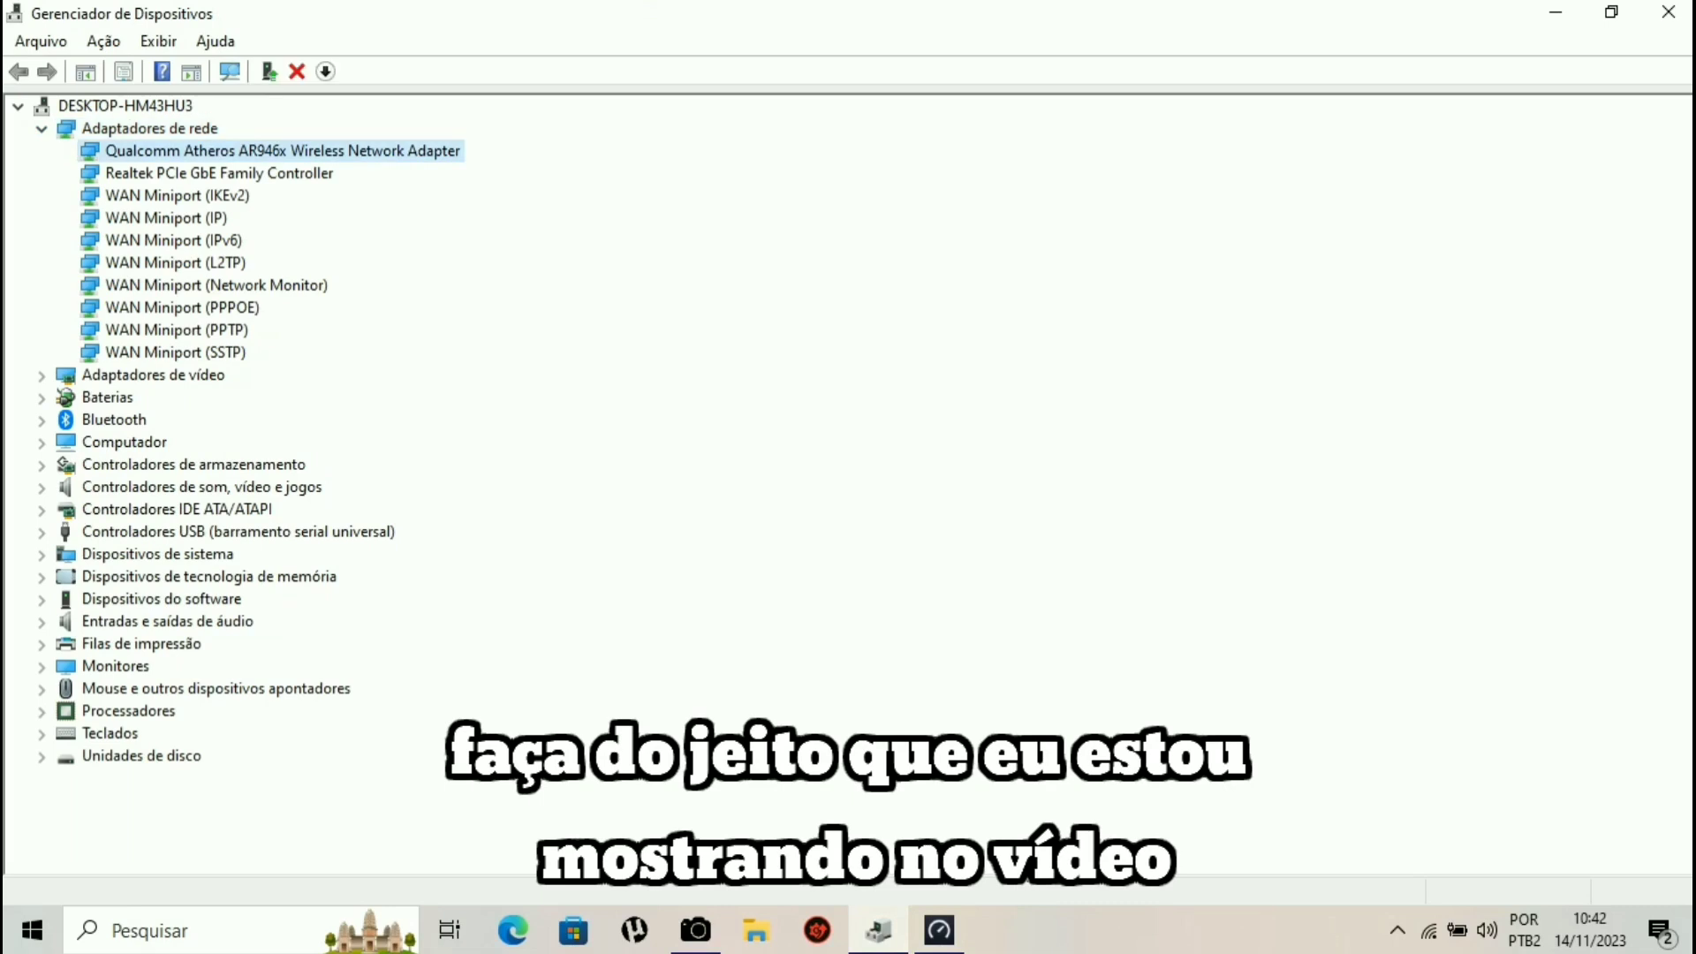
# Open the advanced properties of the Qualcomm Atheros AR946x Wireless Network Adapter.
pyautogui.hotkey('shift', 'F10')
pyautogui.press('Down')
pyautogui.press('Down')
pyautogui.press('Down')
pyautogui.press('Down')
pyautogui.press('Down')
pyautogui.press('Return')
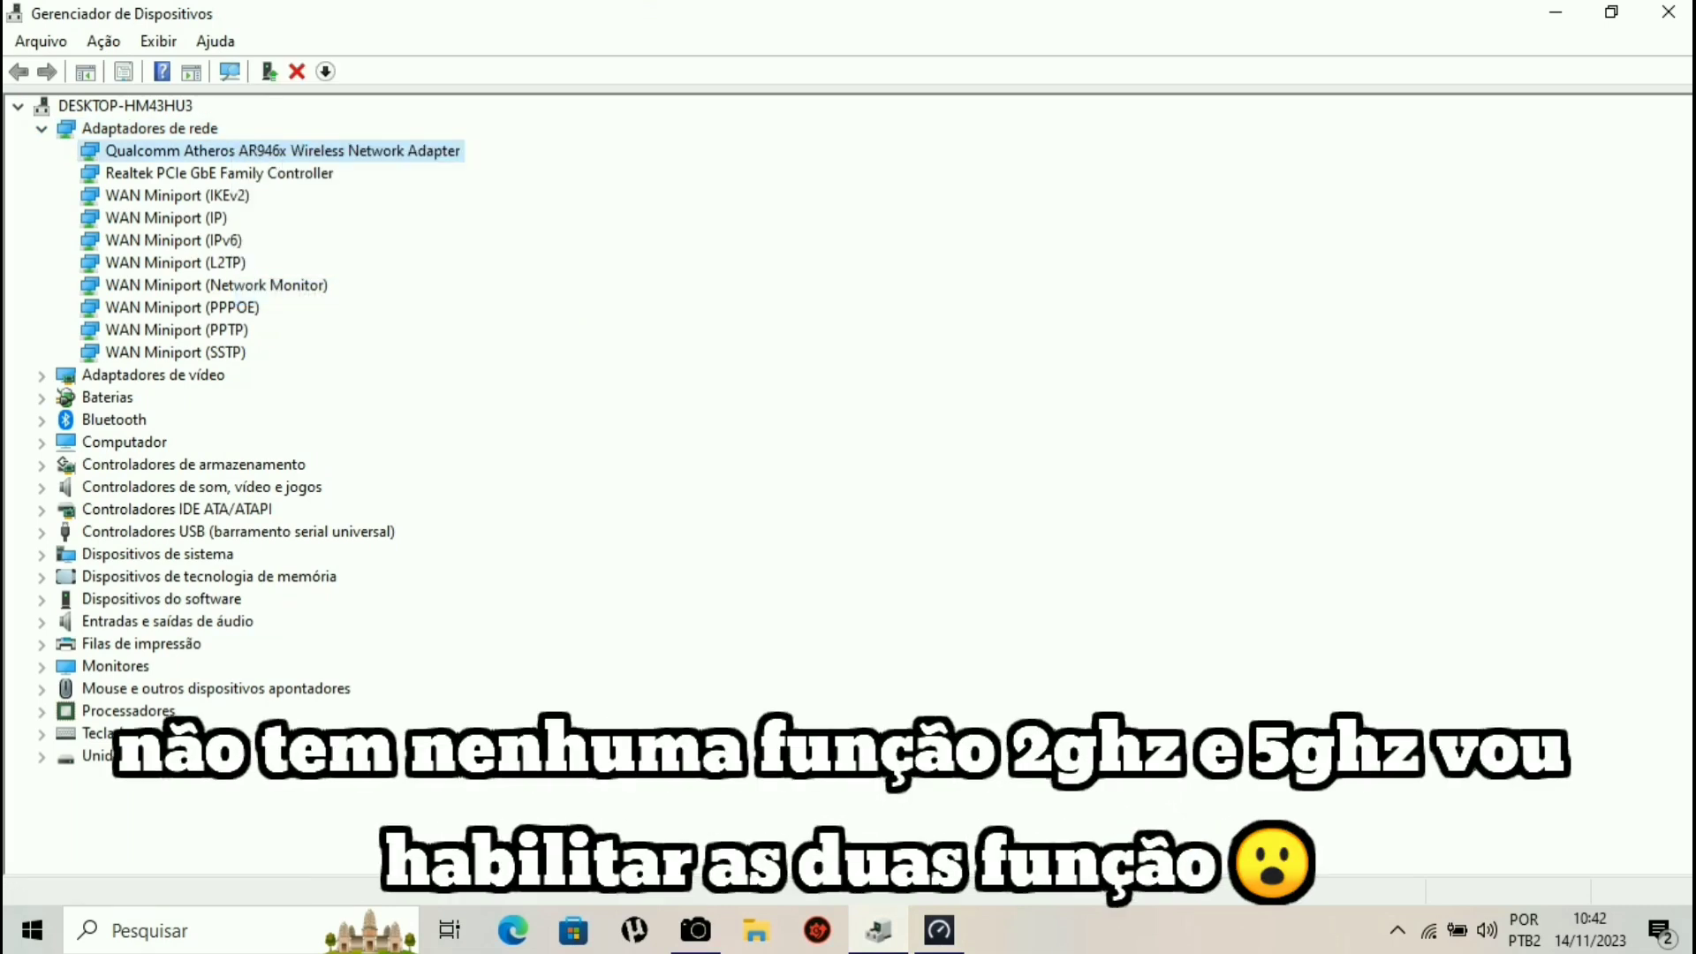
pyautogui.hotkey('ctrl', 'Tab')
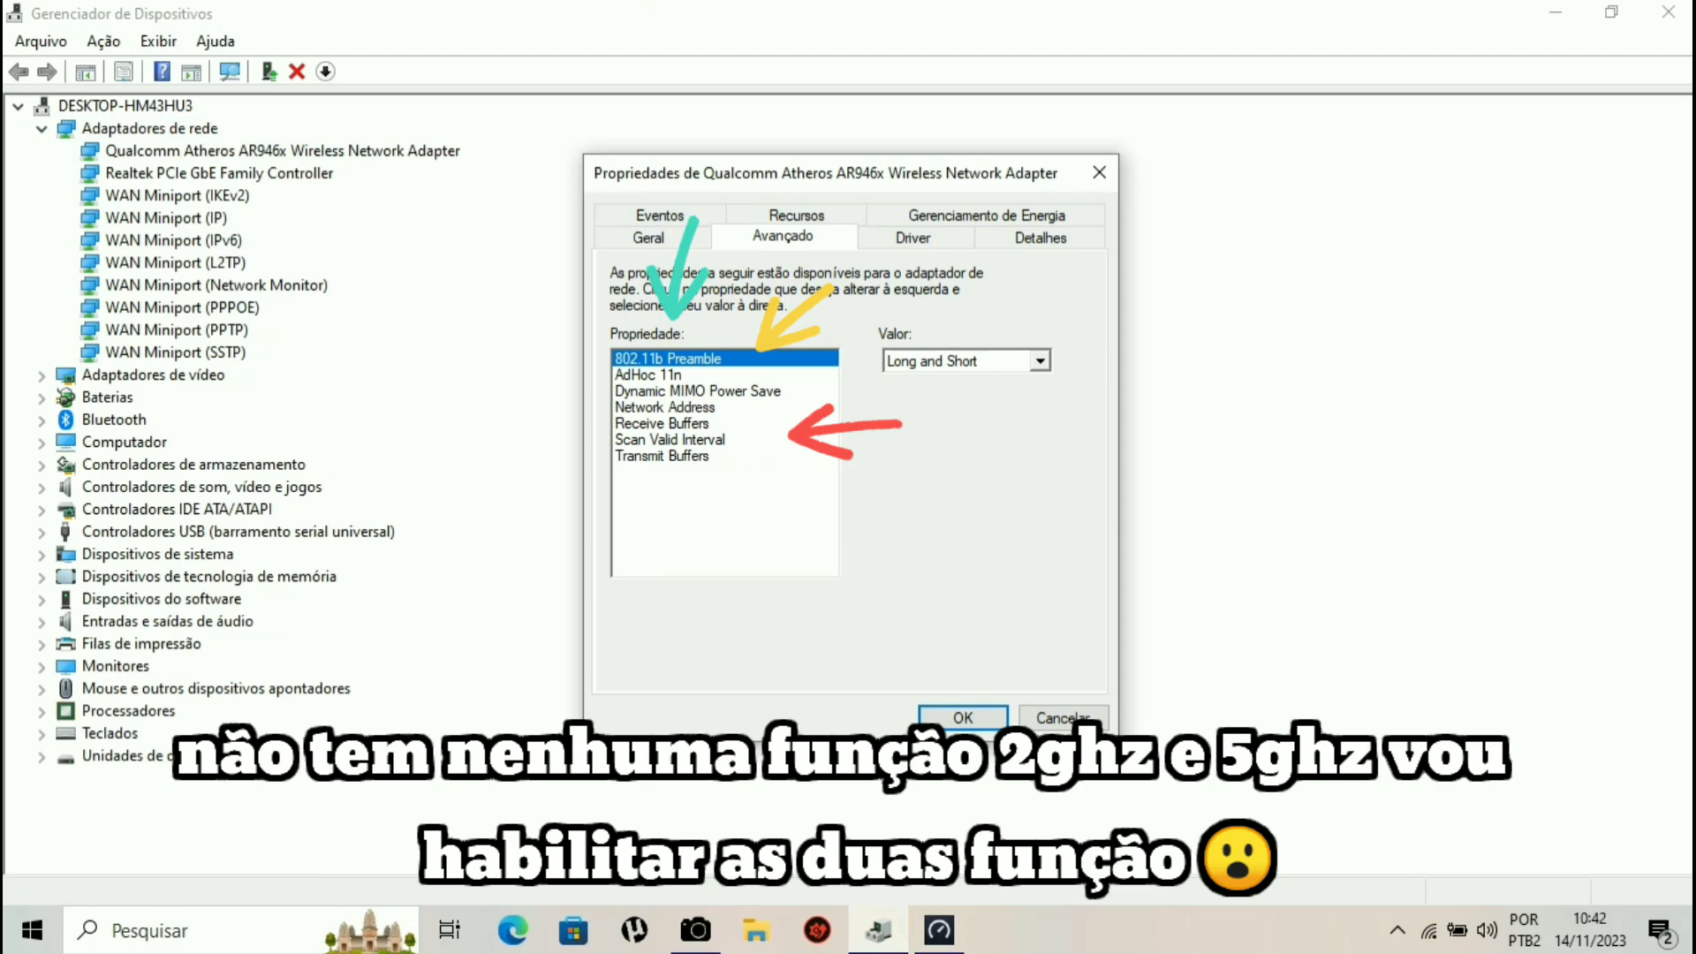
# Review each advanced property of the Qualcomm adapter from AdHoc 11n to Transmit Buffers, and close its properties without changes.
pyautogui.click(648, 375)
pyautogui.click(698, 391)
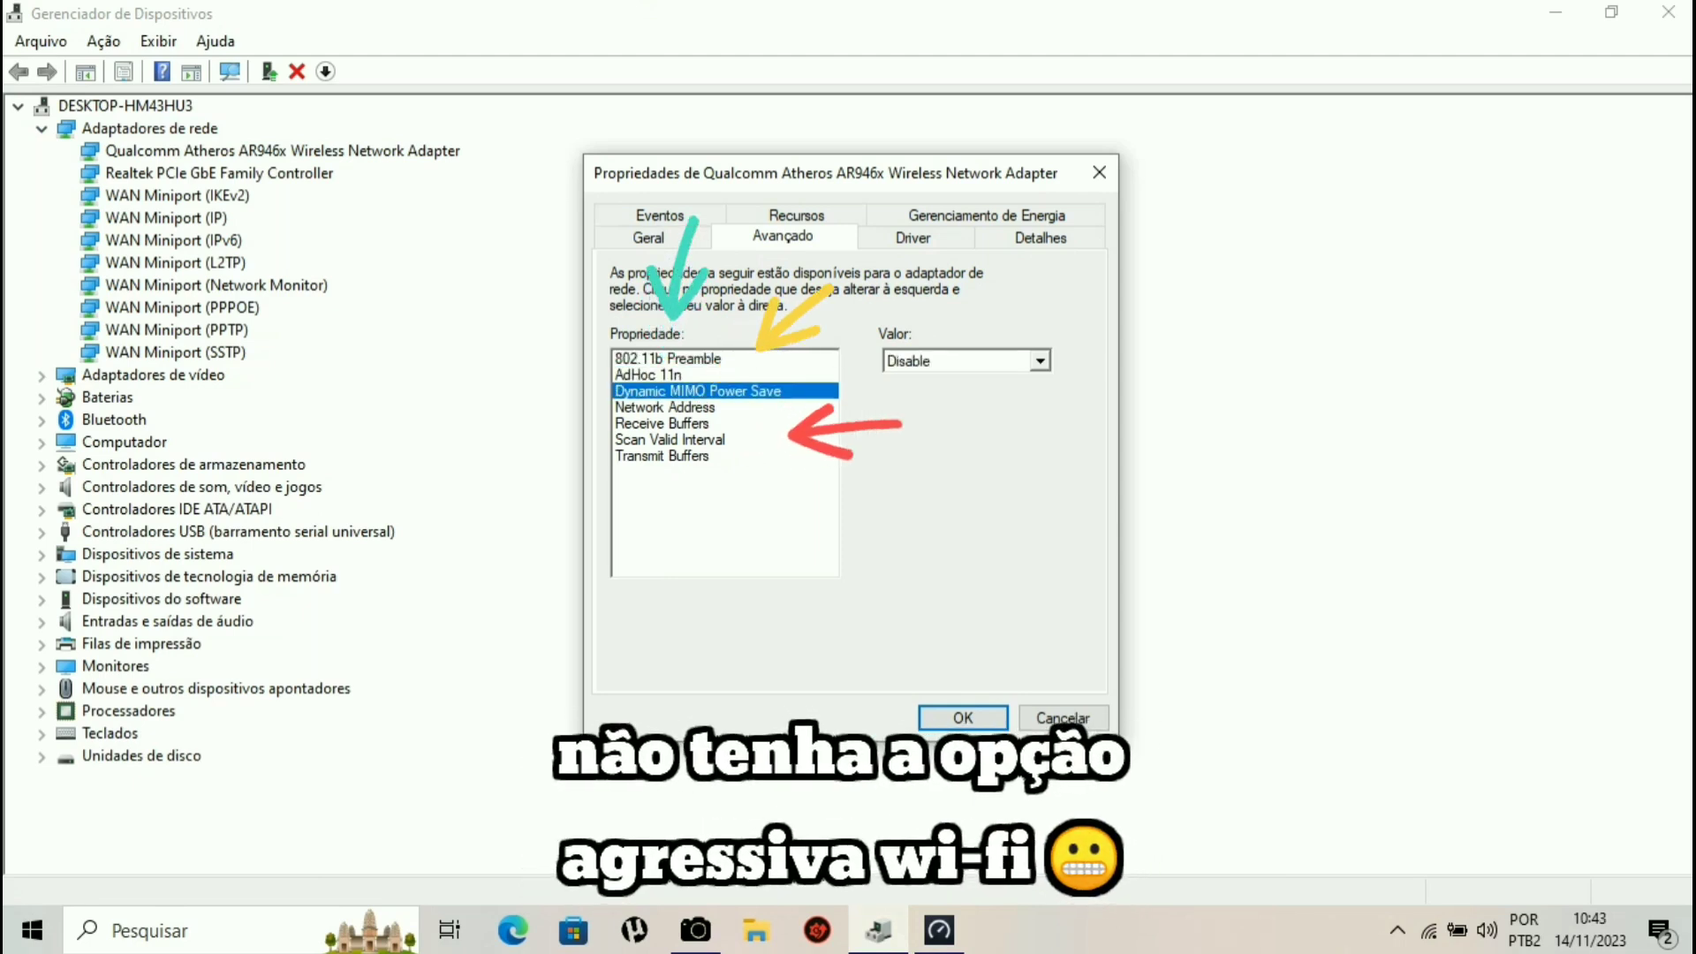
pyautogui.press('Down')
pyautogui.press('Down')
pyautogui.press('Down')
pyautogui.press('Down')
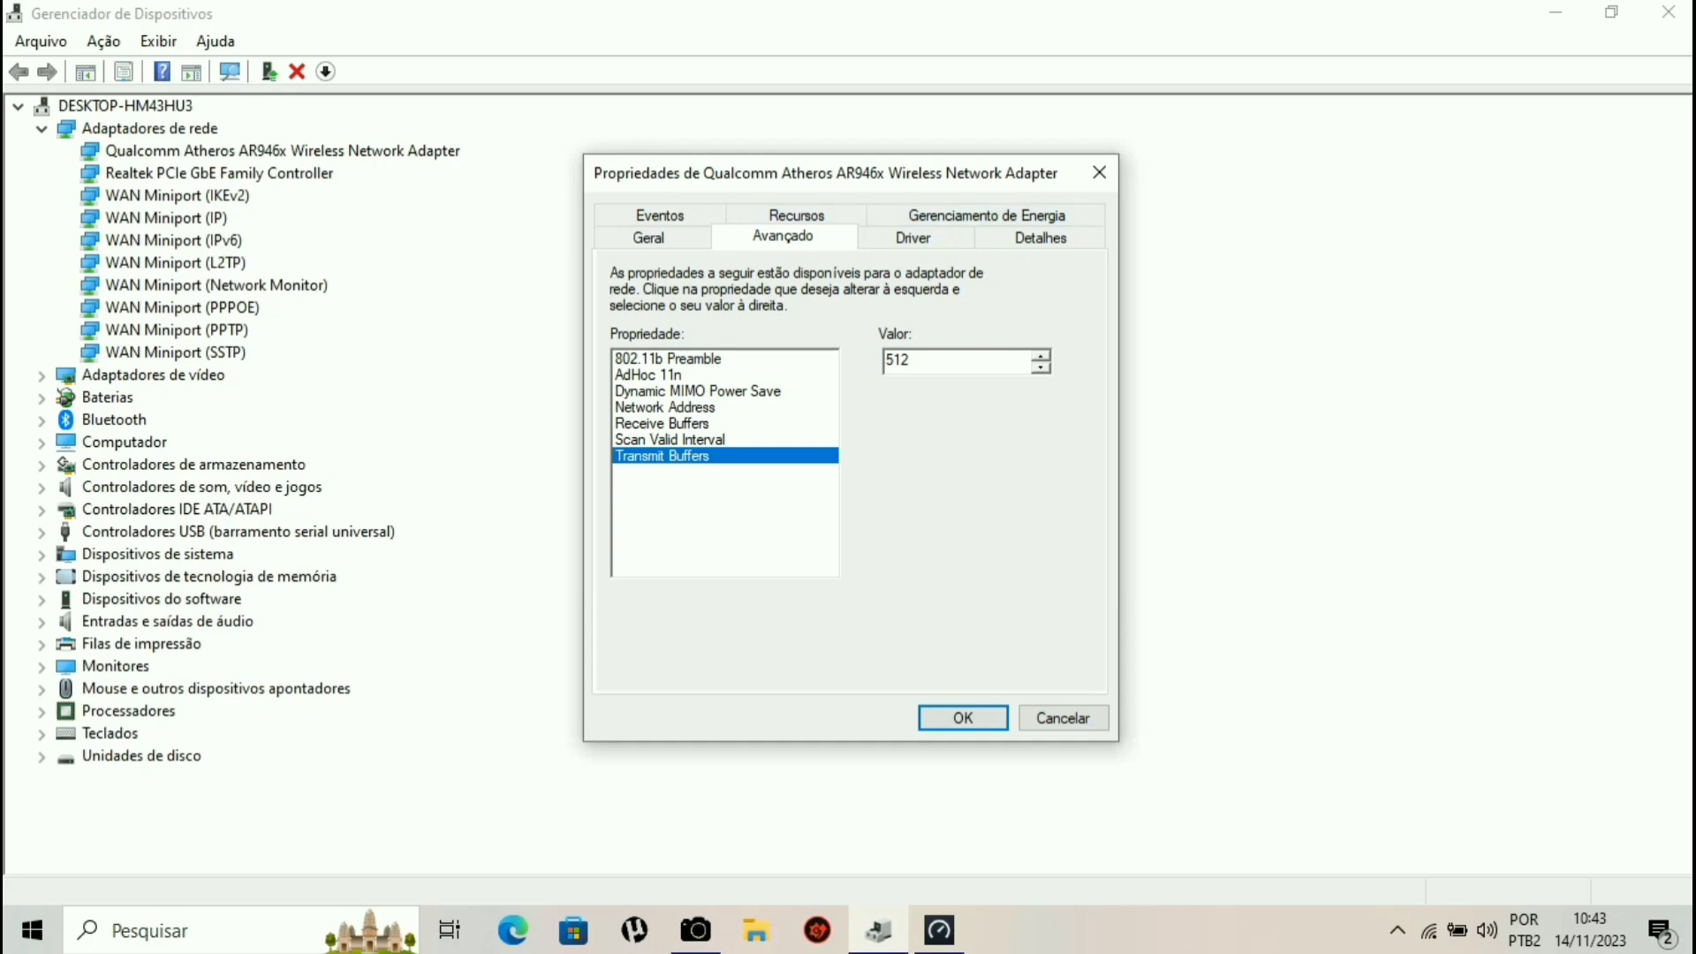
pyautogui.click(1099, 172)
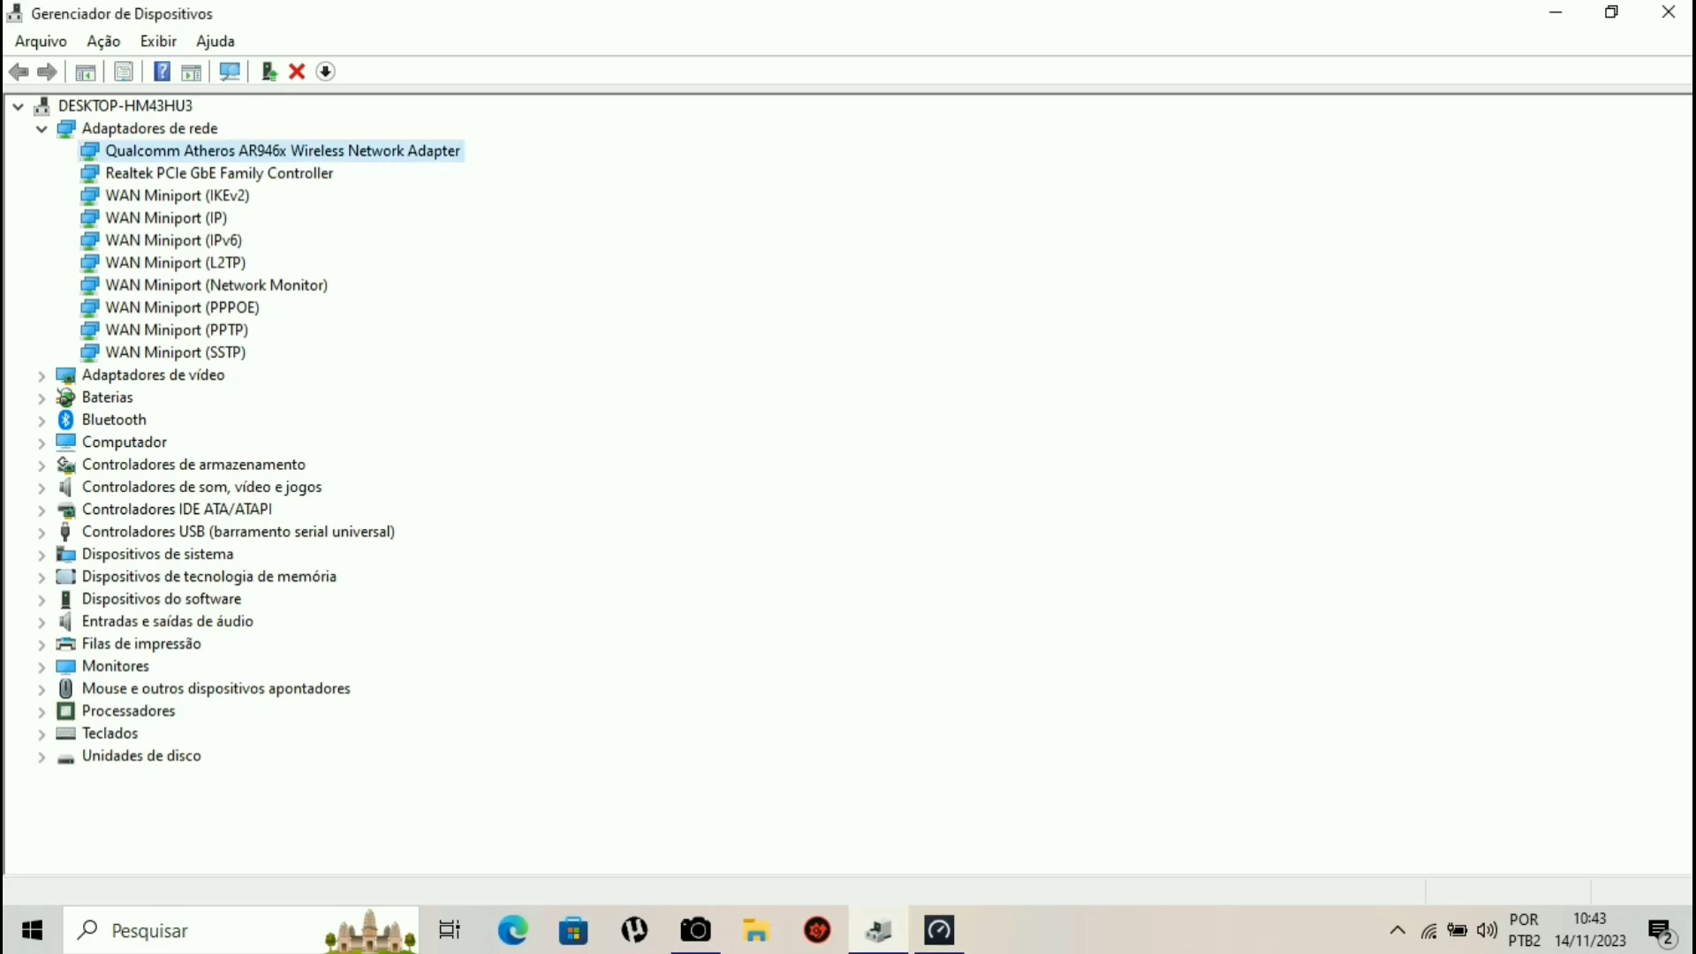
# Start a driver update from the Qualcomm adapter's properties, choosing manually from the list of drivers available on the computer.
pyautogui.rightClick(347, 150)
pyautogui.click(436, 292)
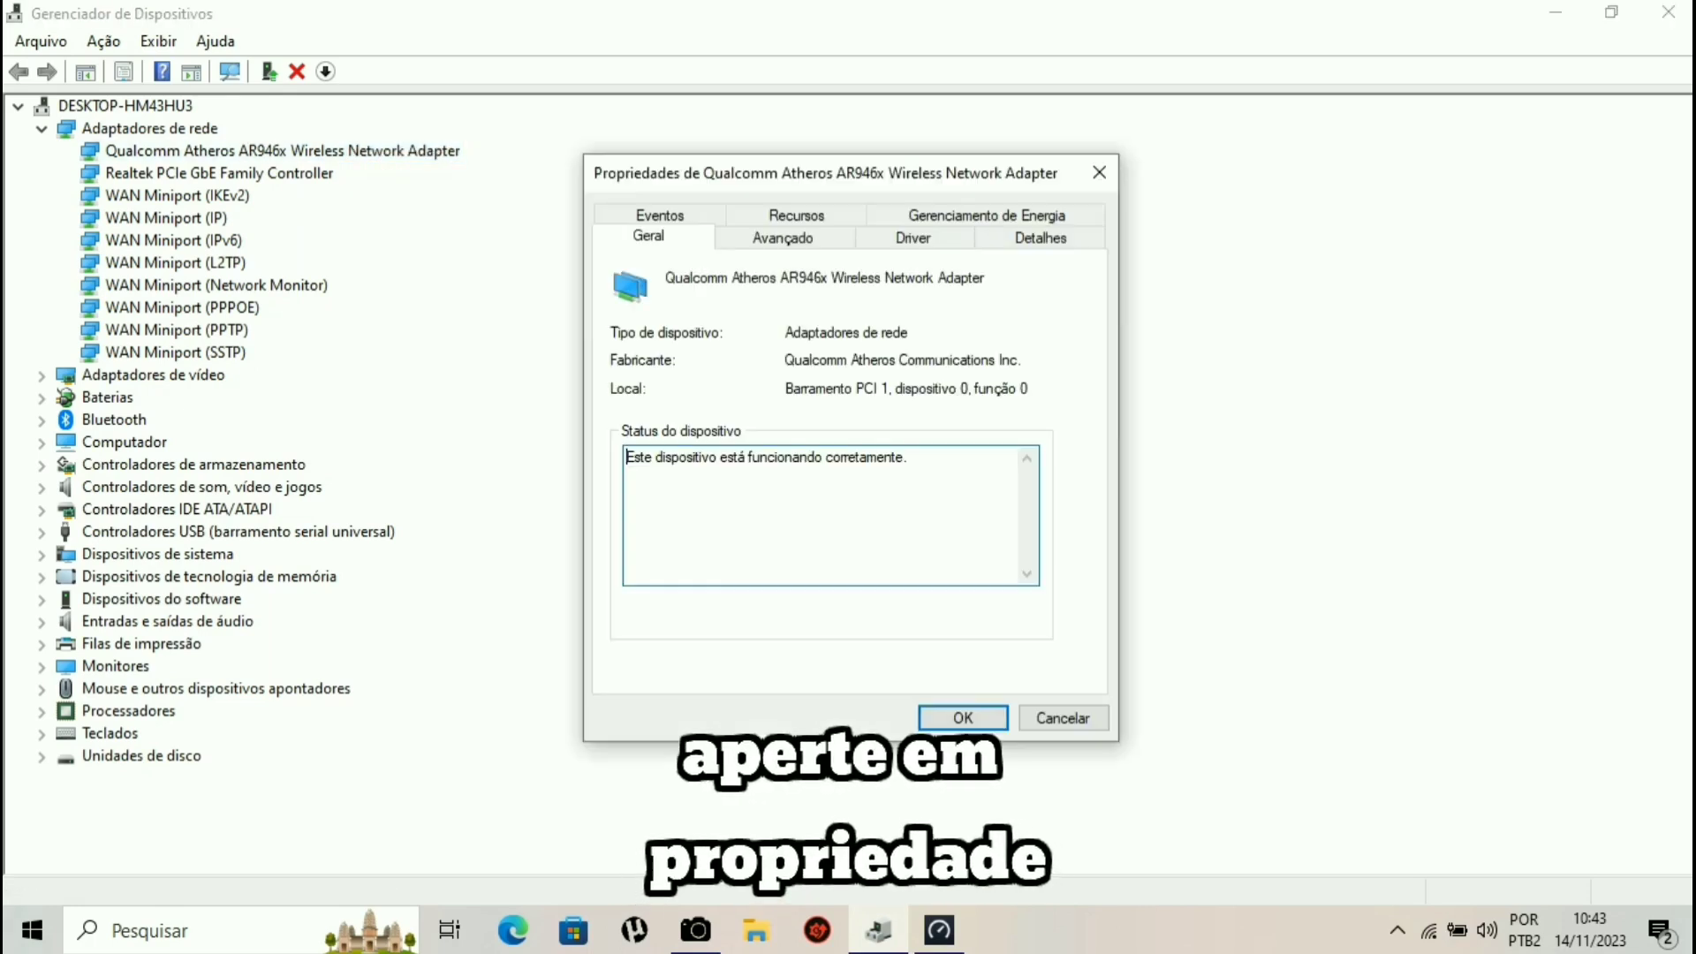
pyautogui.click(783, 238)
pyautogui.click(912, 238)
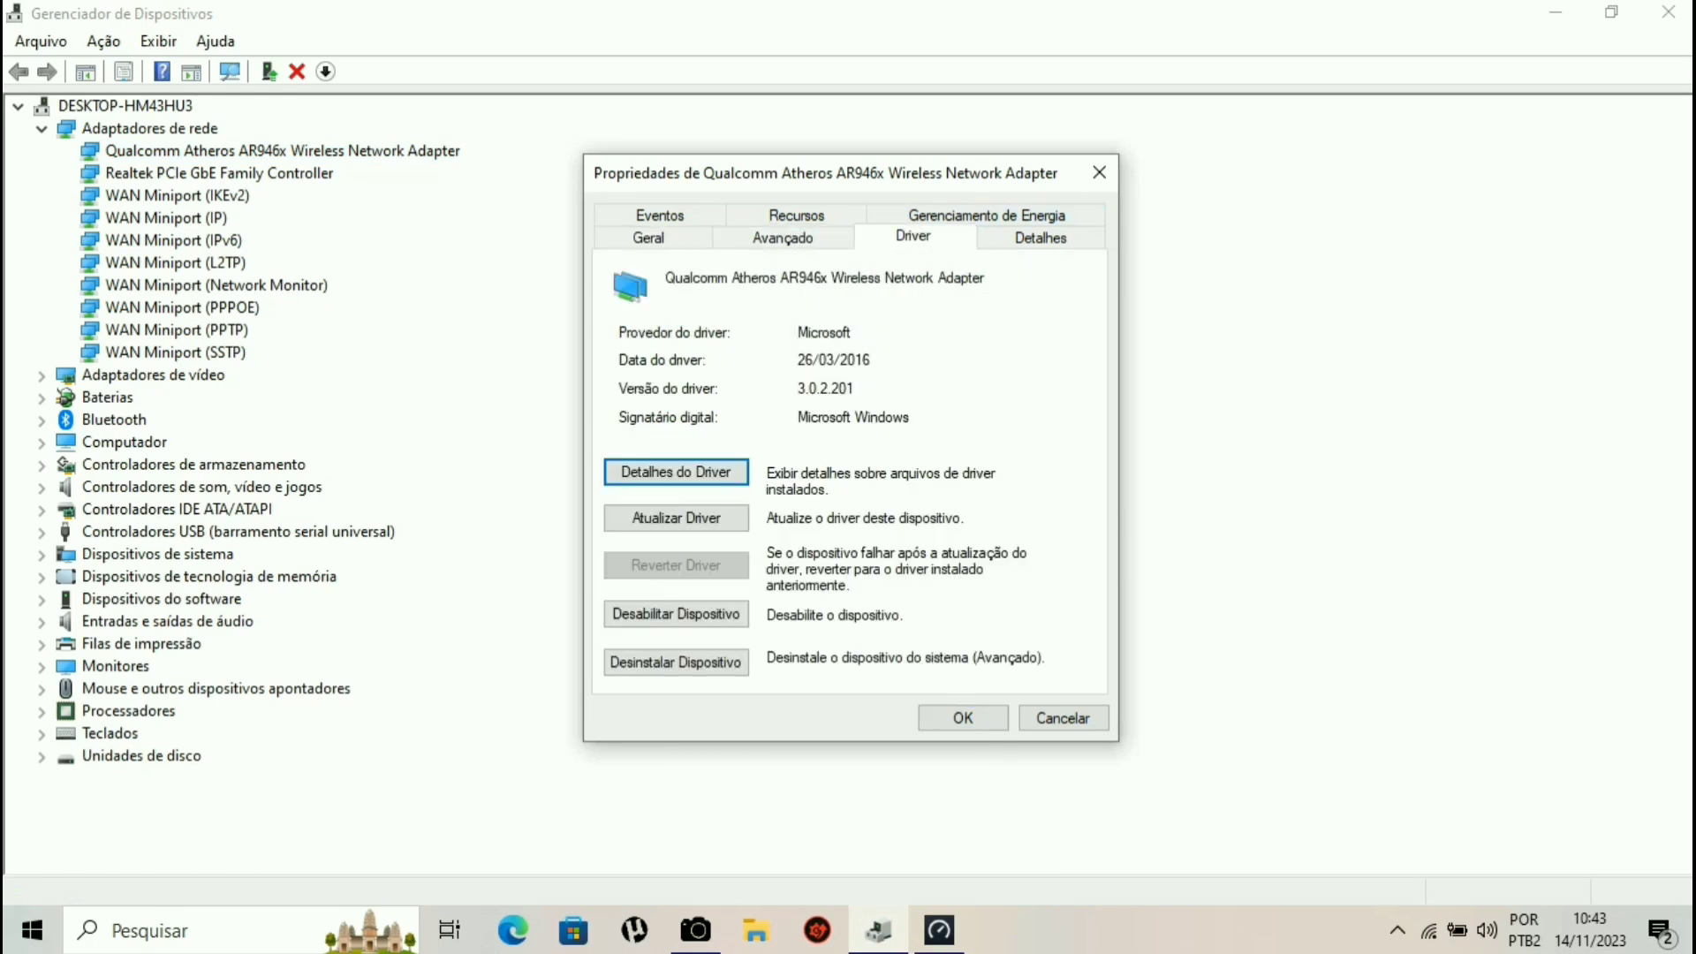
pyautogui.click(676, 518)
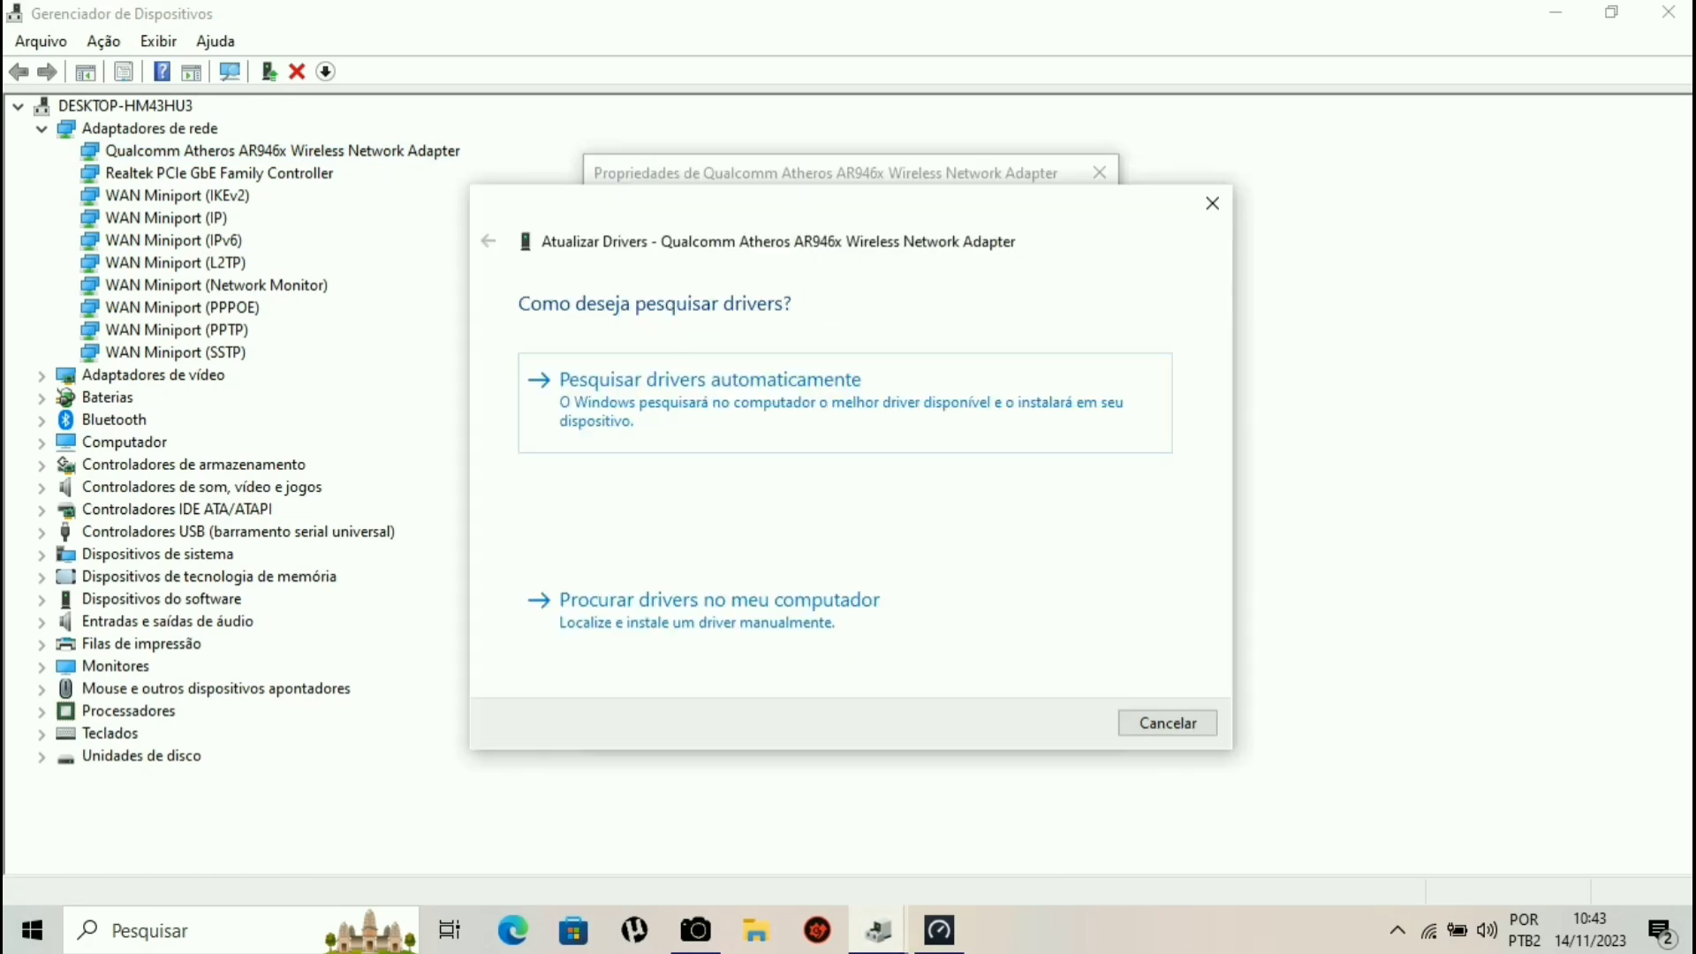
pyautogui.click(845, 608)
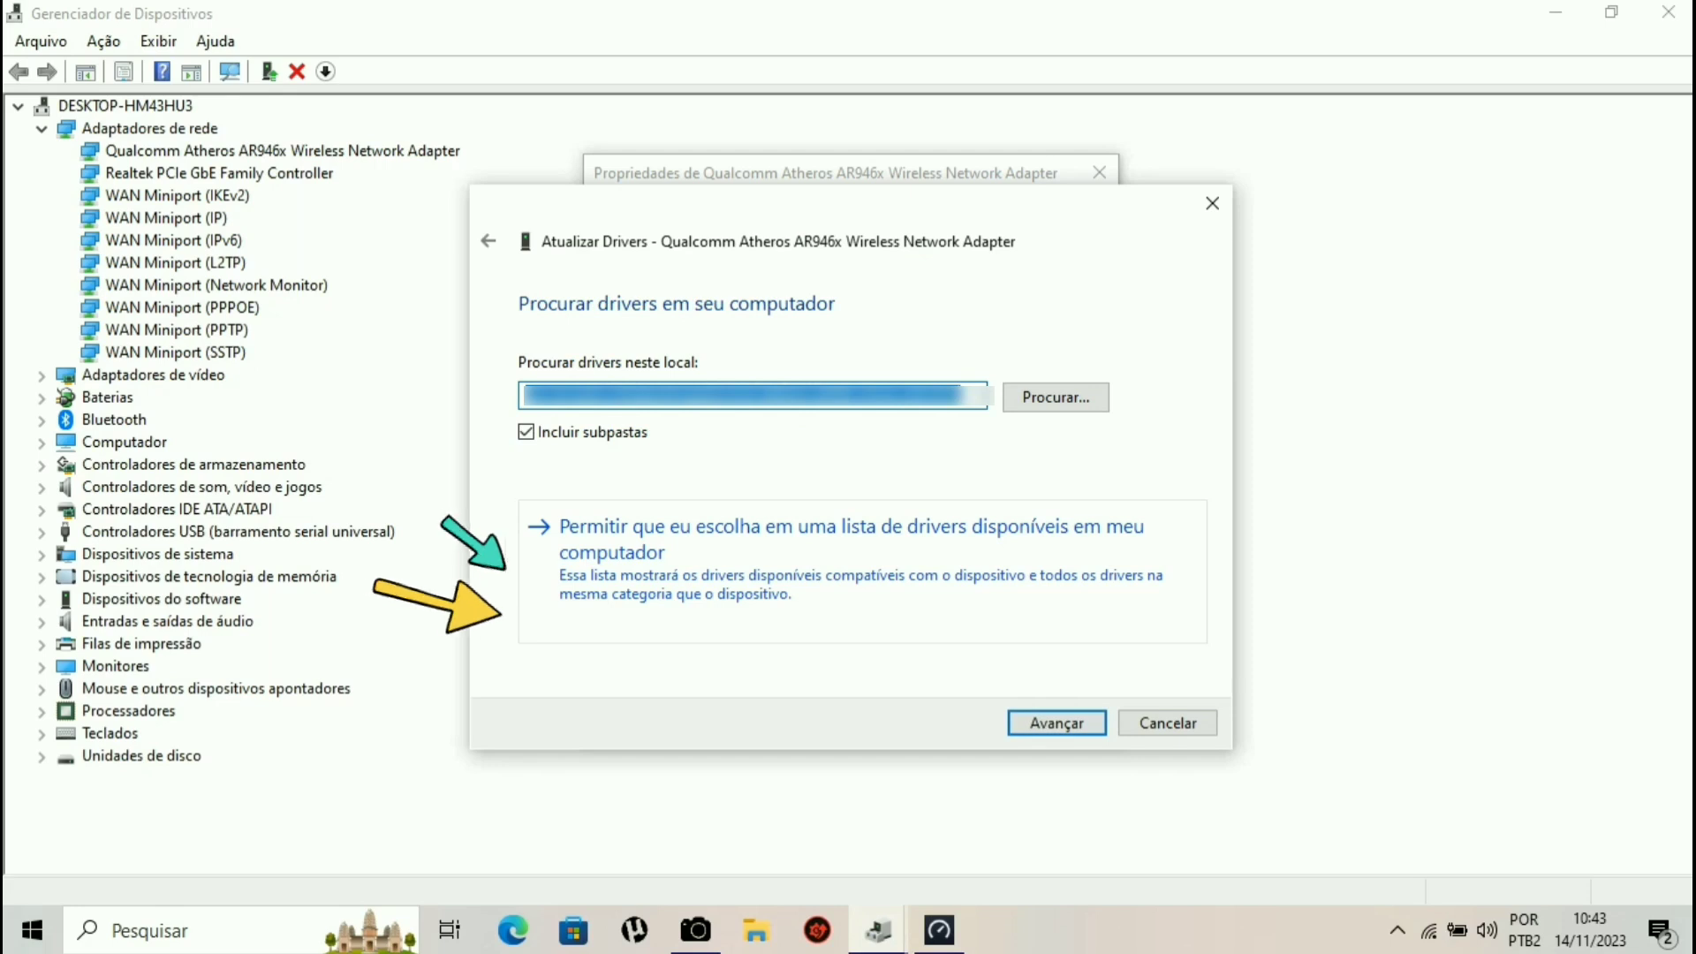
pyautogui.click(845, 570)
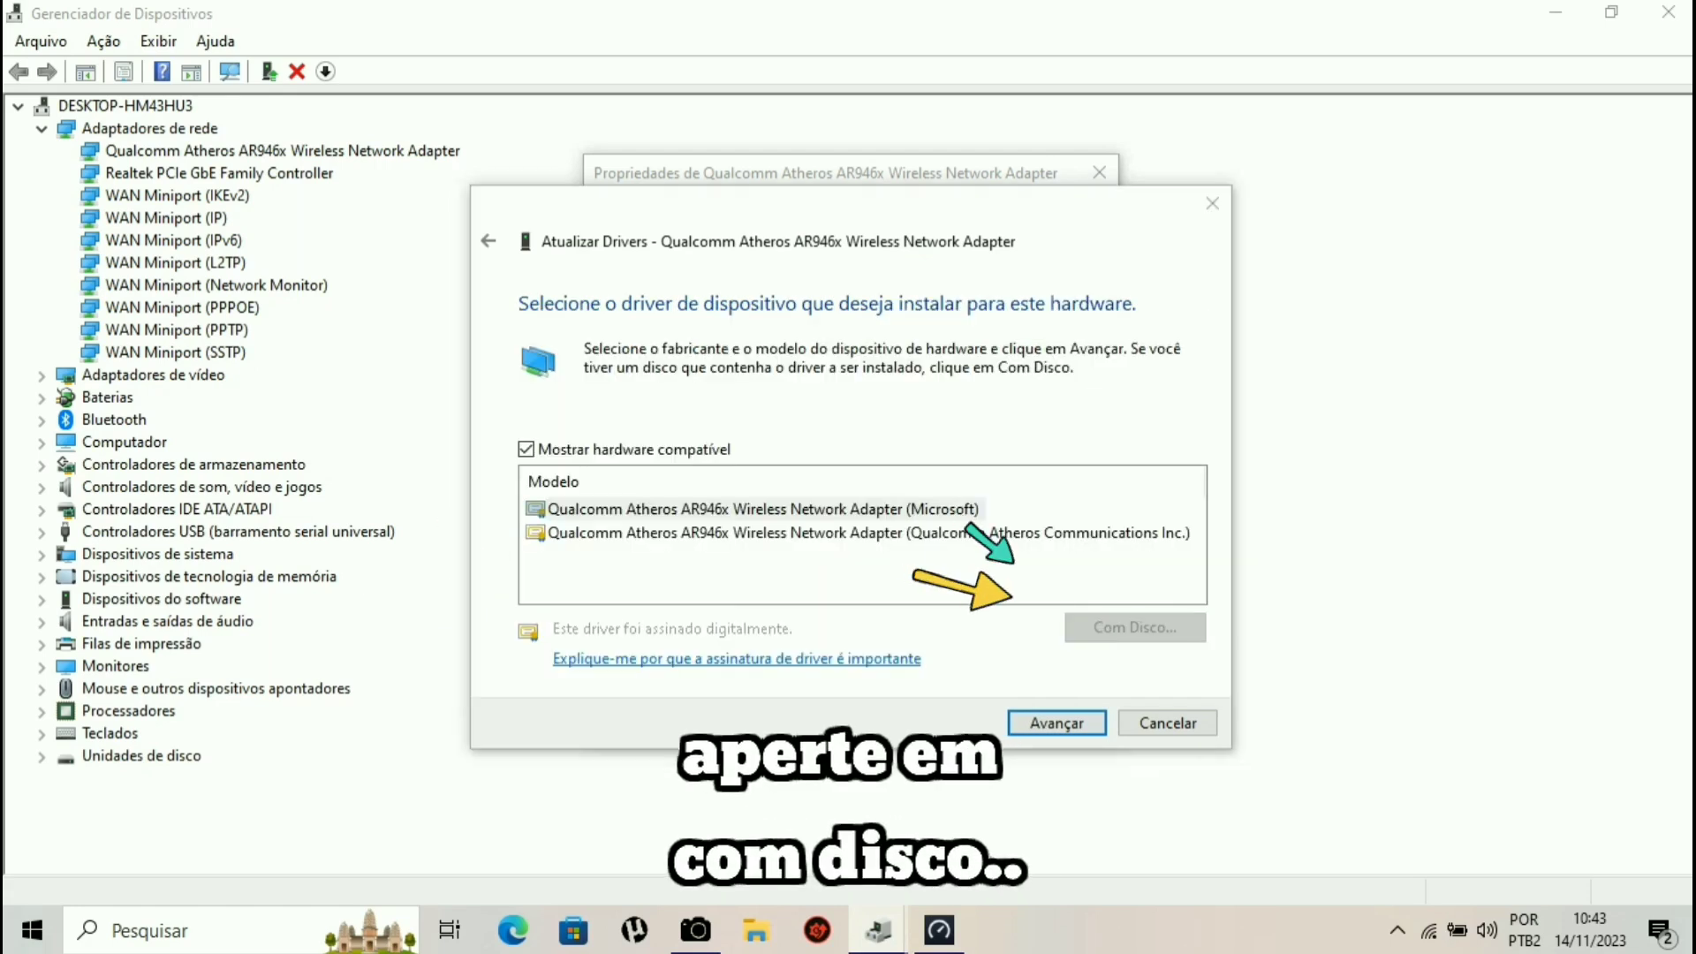
# Load the driver file Netwew00.INF from disk, from the Intel(R) Wireless folder inside "driver de rede e bluetooth".
pyautogui.click(1135, 627)
pyautogui.click(1055, 594)
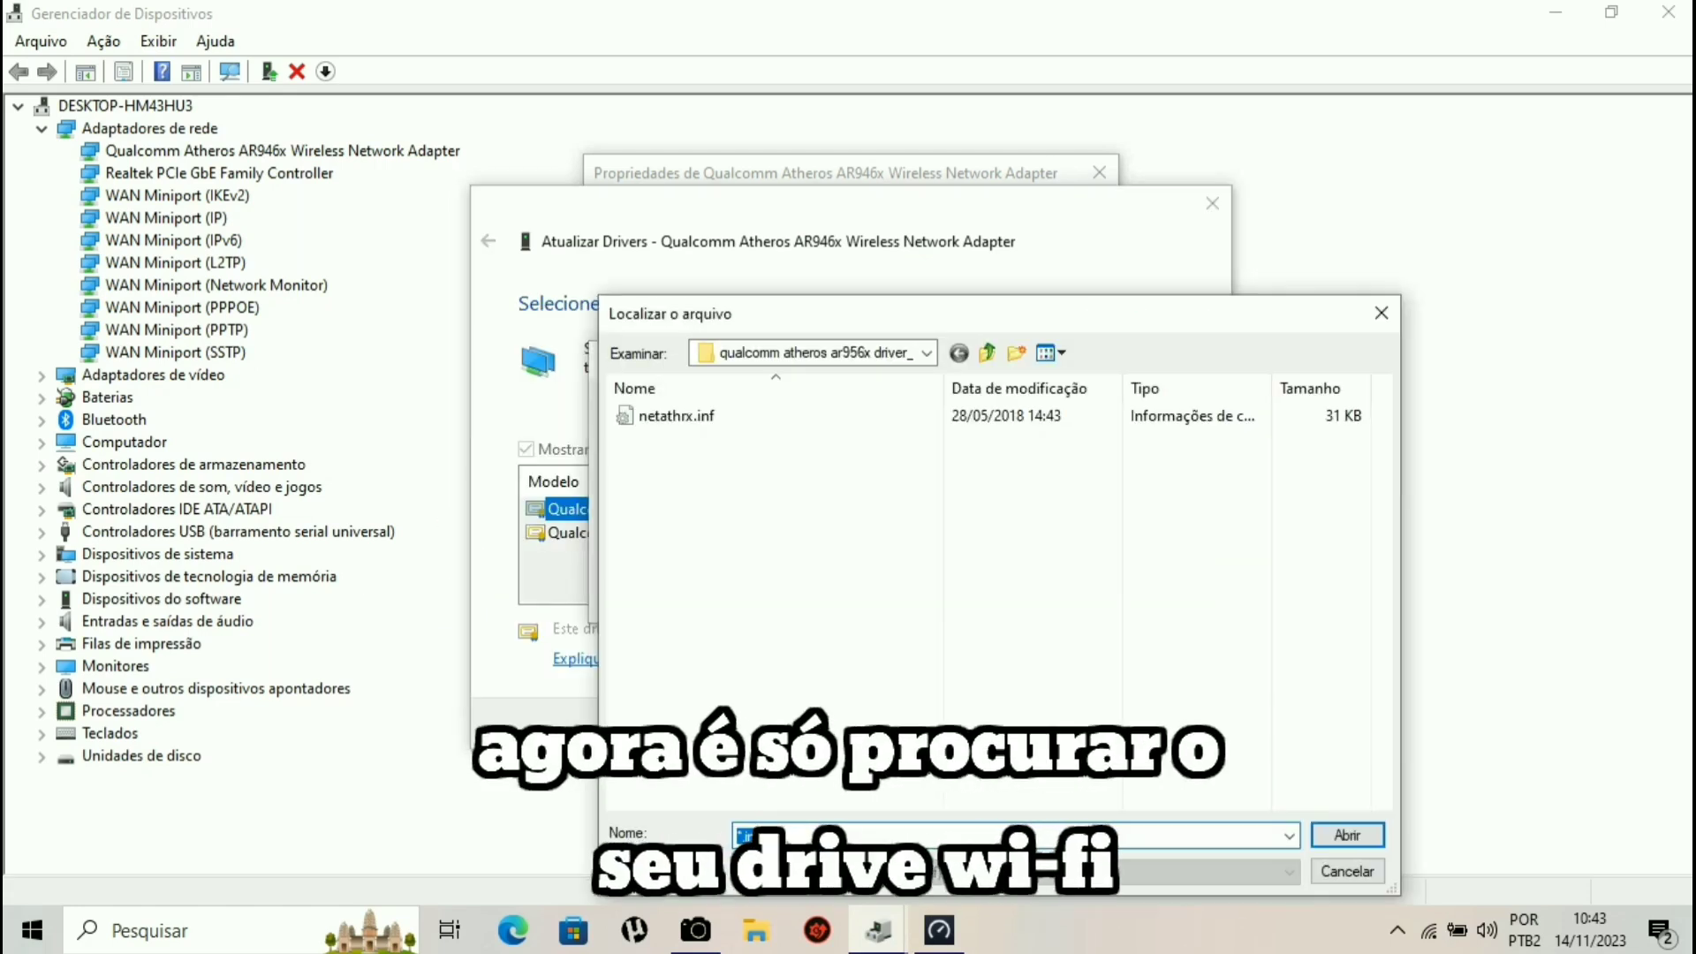
pyautogui.click(925, 354)
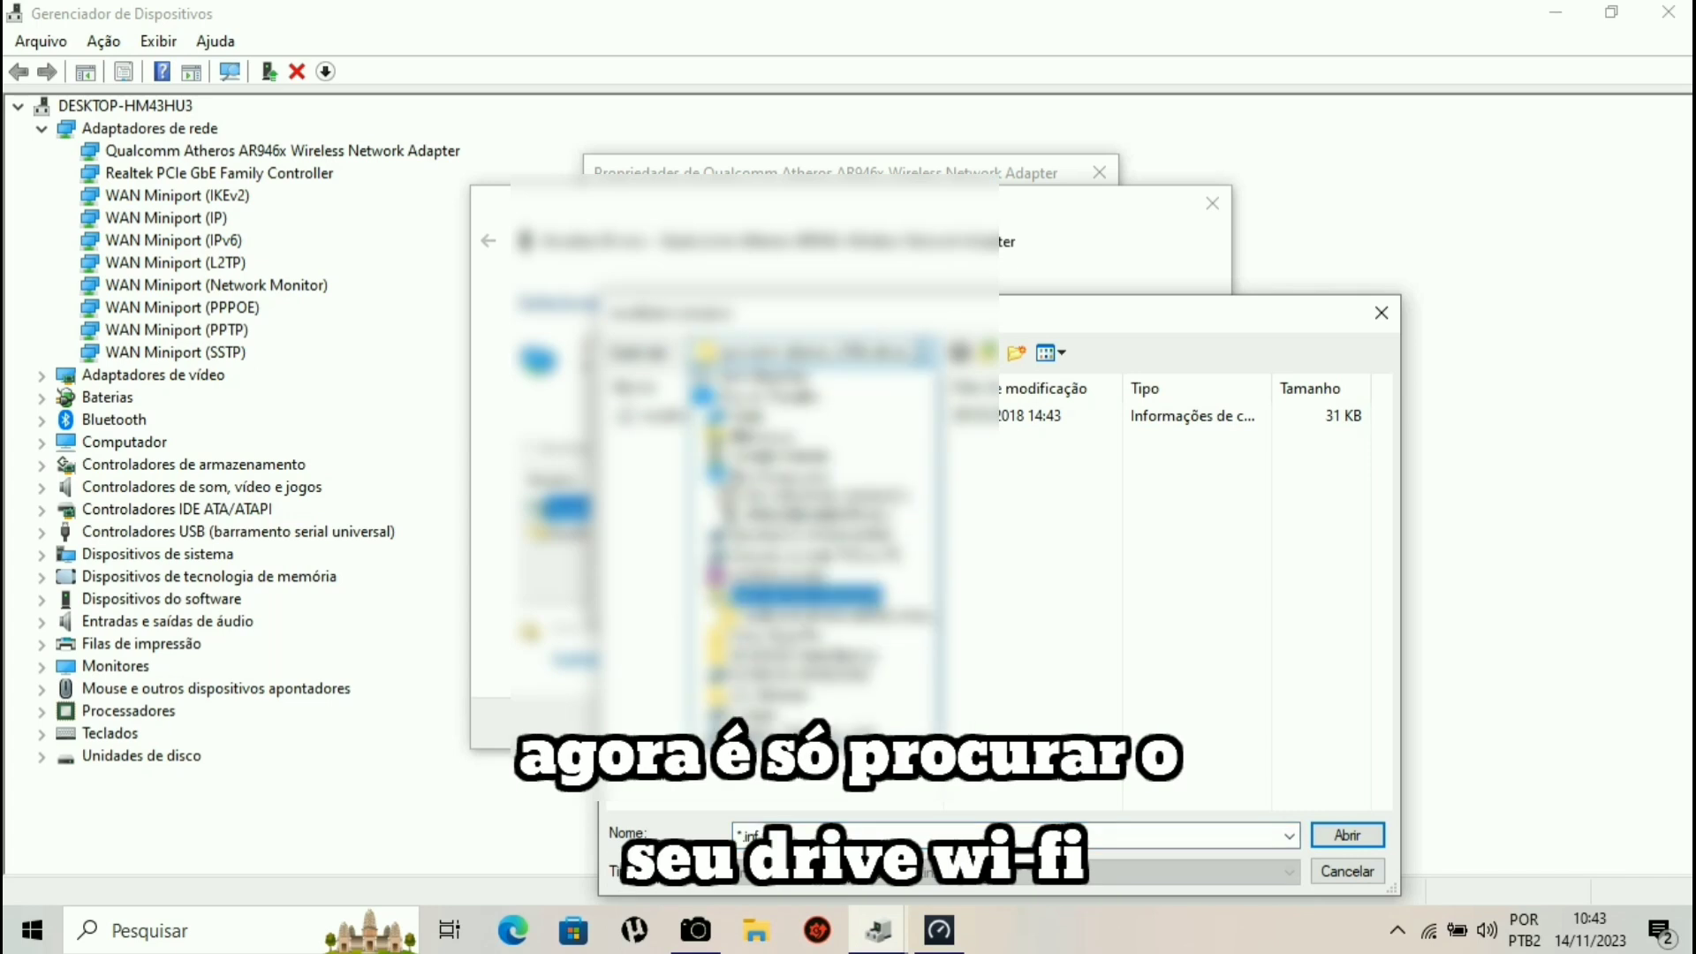
pyautogui.click(822, 597)
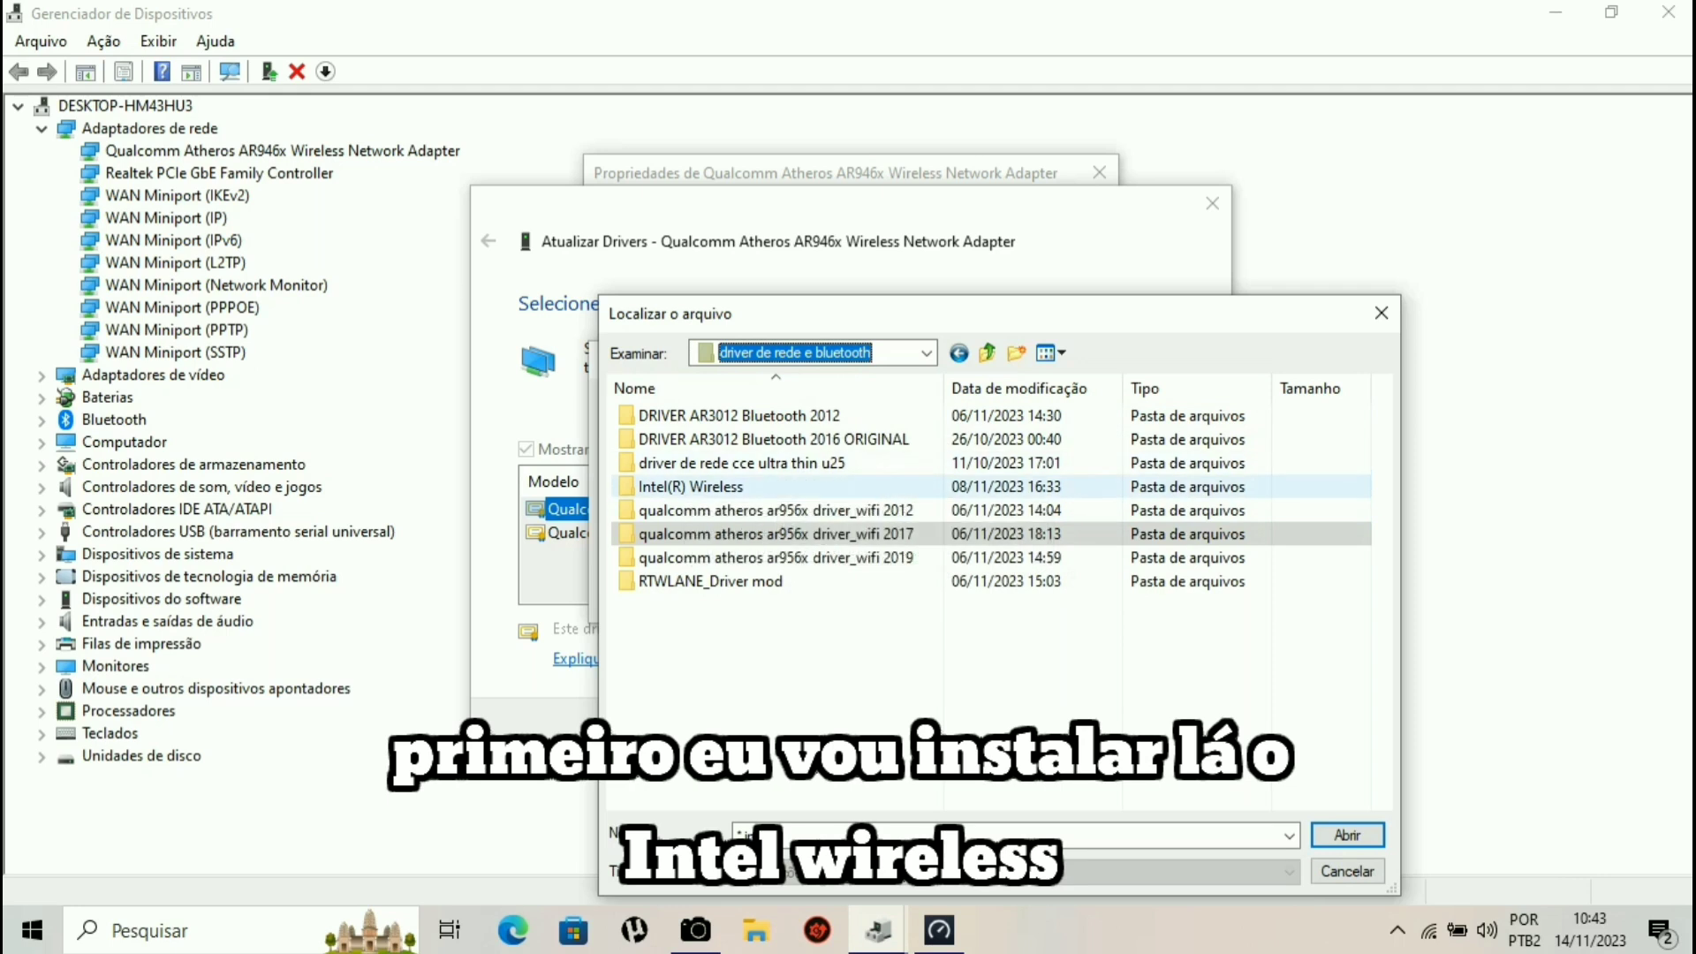
pyautogui.doubleClick(691, 487)
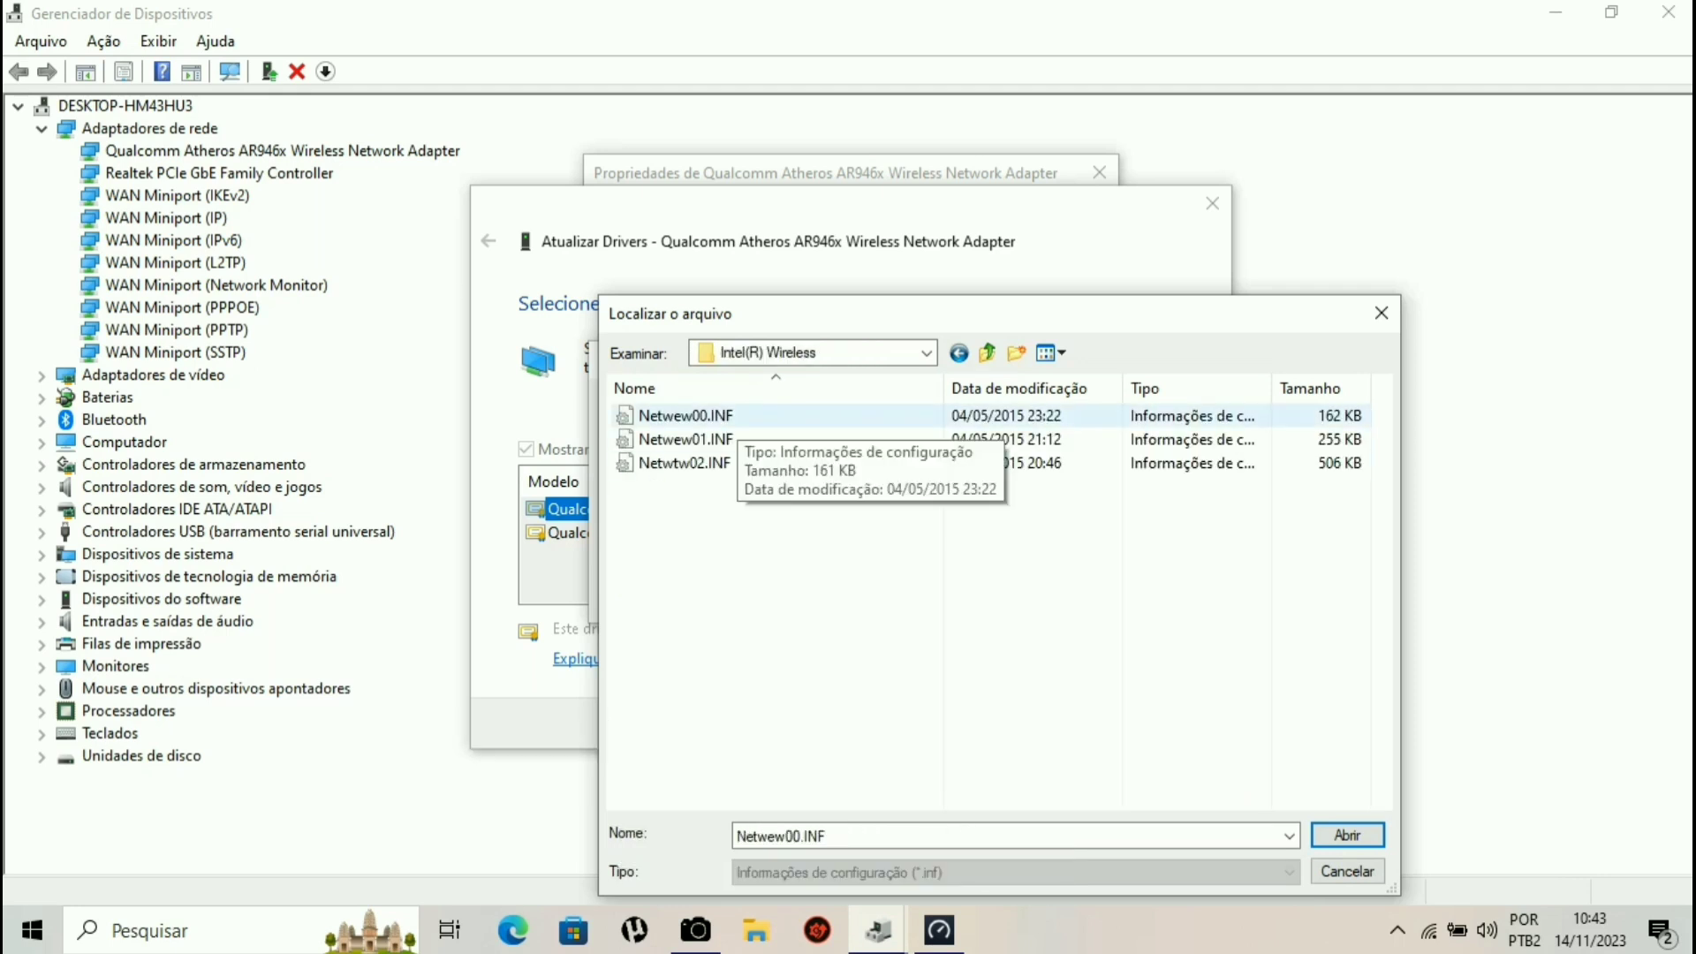
pyautogui.click(737, 421)
pyautogui.press('Return')
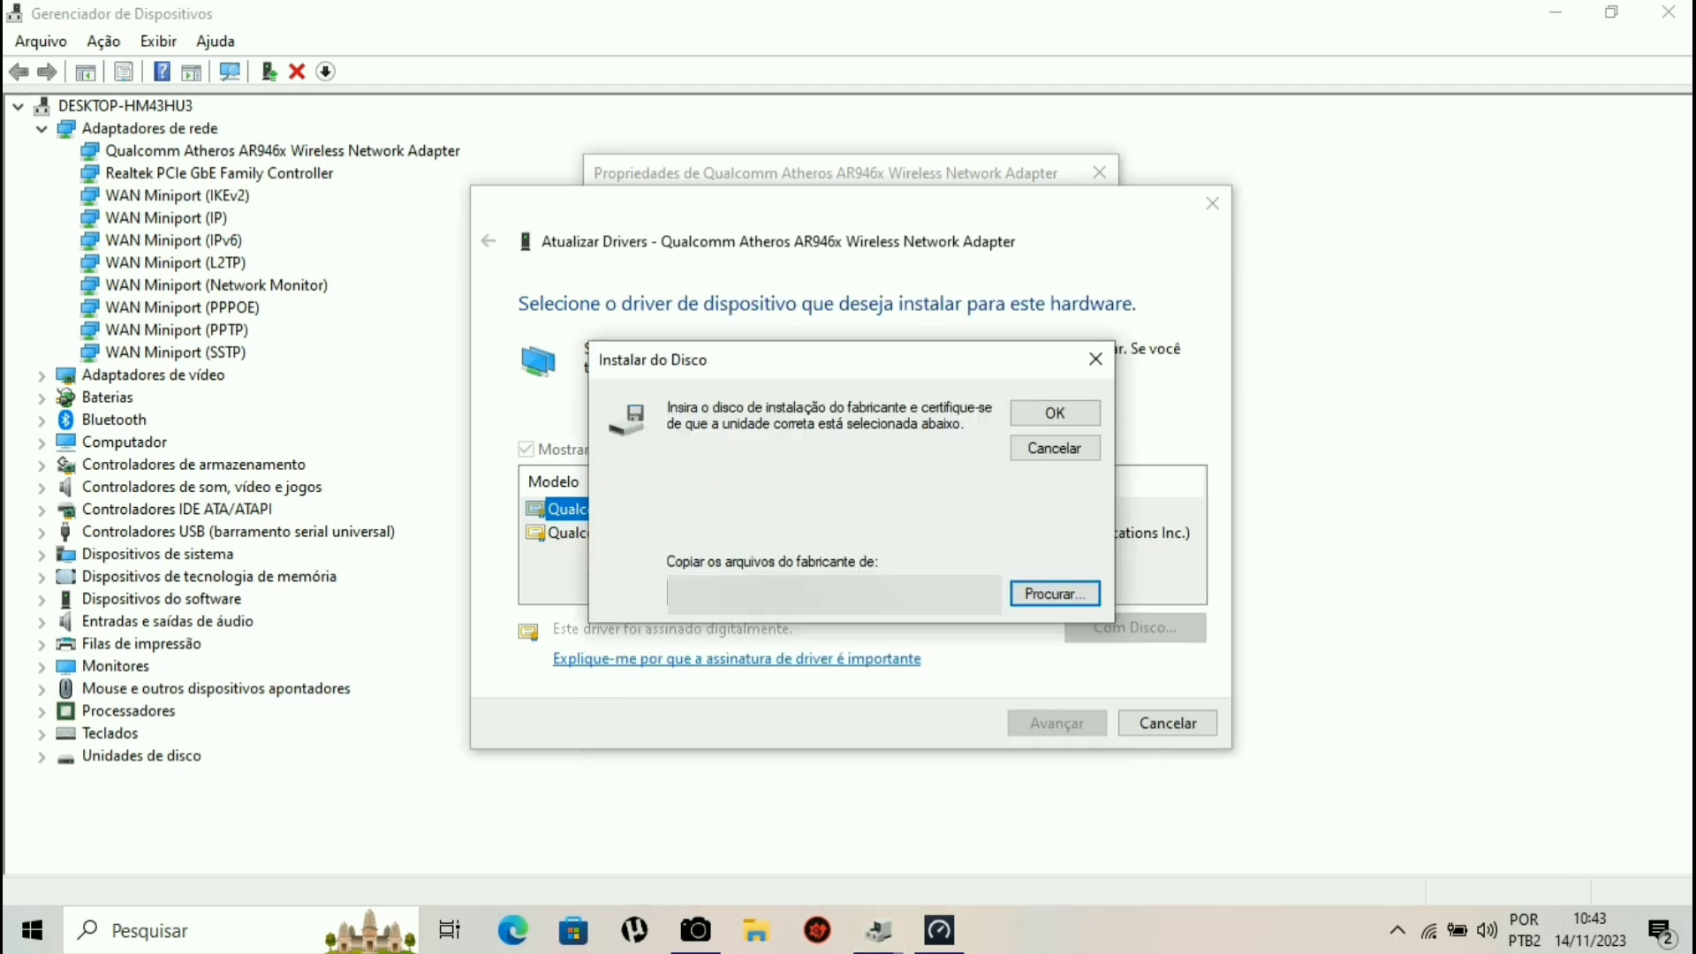
pyautogui.press('Return')
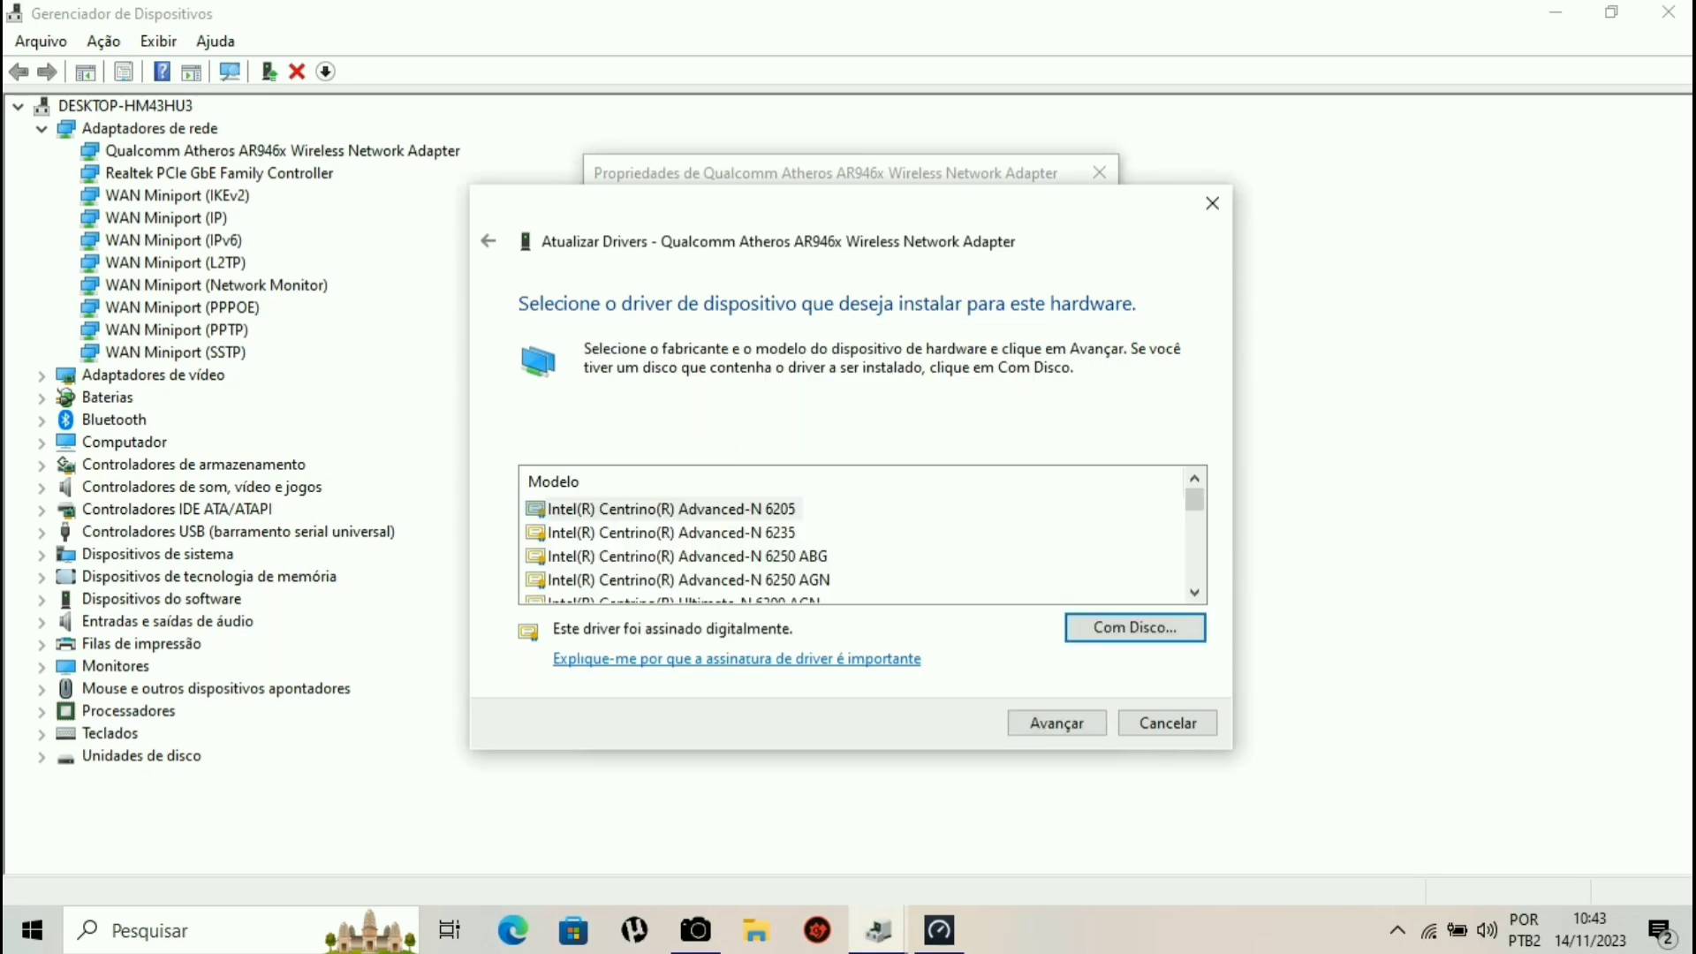
# Install the Intel(R) Dual Band Wireless-N 8260 driver on the adapter, and close the update wizard and properties.
pyautogui.moveTo(1195, 499); pyautogui.dragTo(1194, 569)
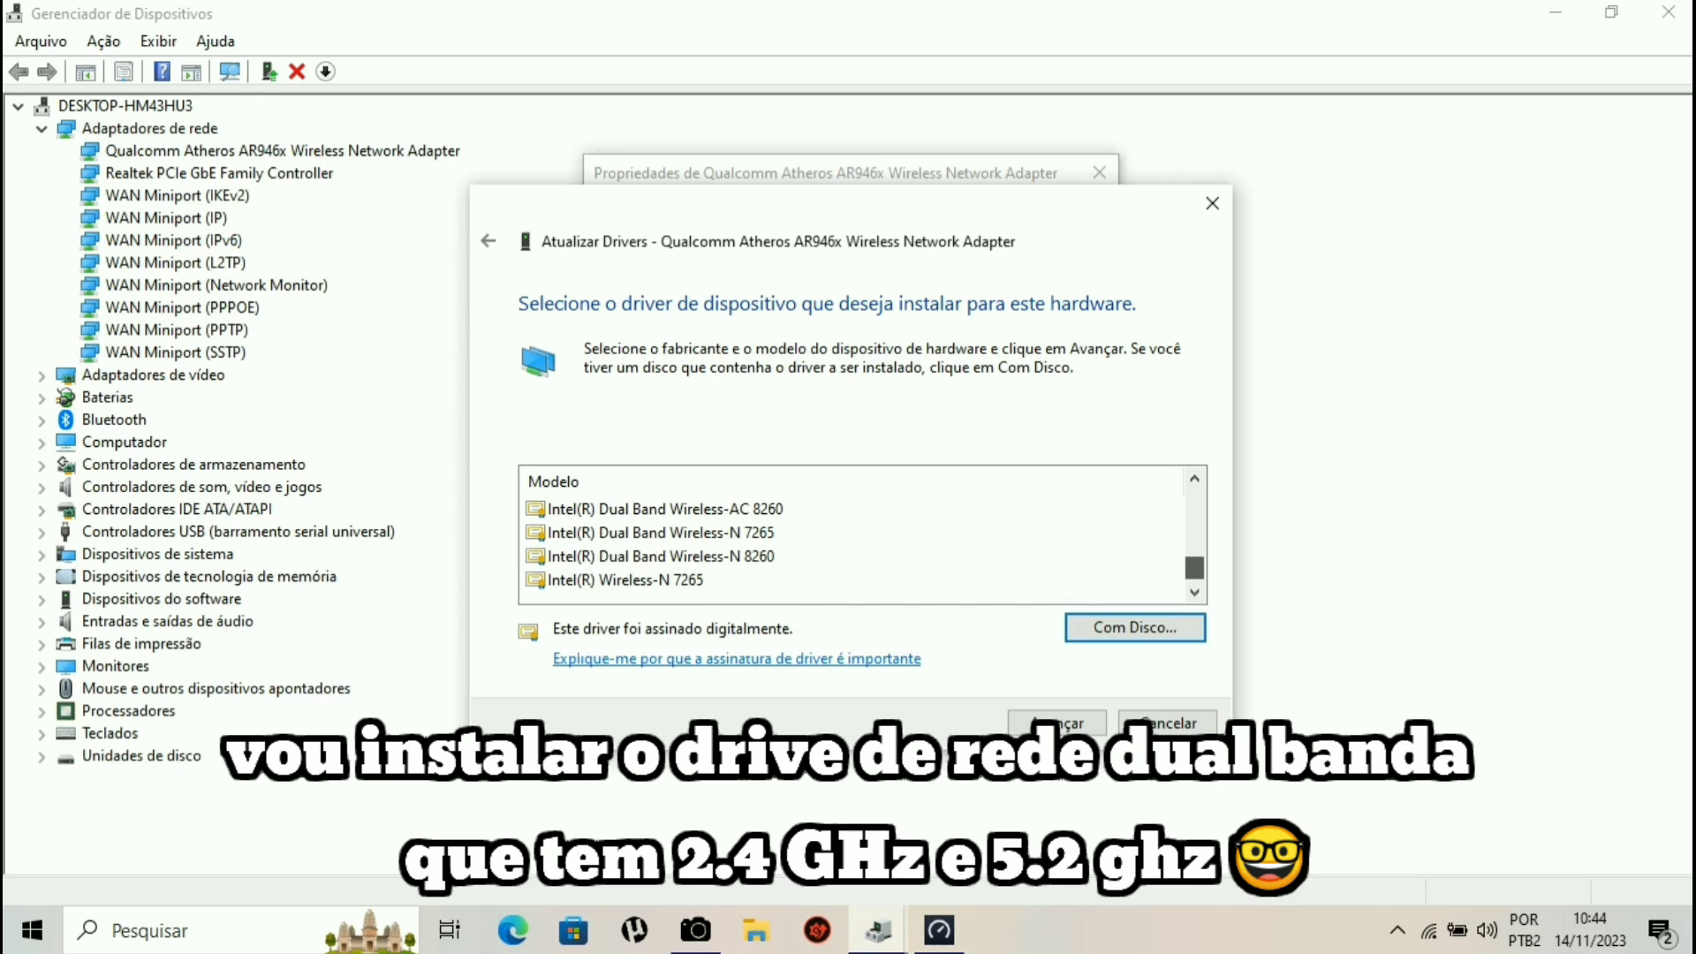
pyautogui.moveTo(1194, 568)
pyautogui.mouseDown()
pyautogui.moveTo(1195, 499)
pyautogui.moveTo(1194, 569)
pyautogui.mouseUp()
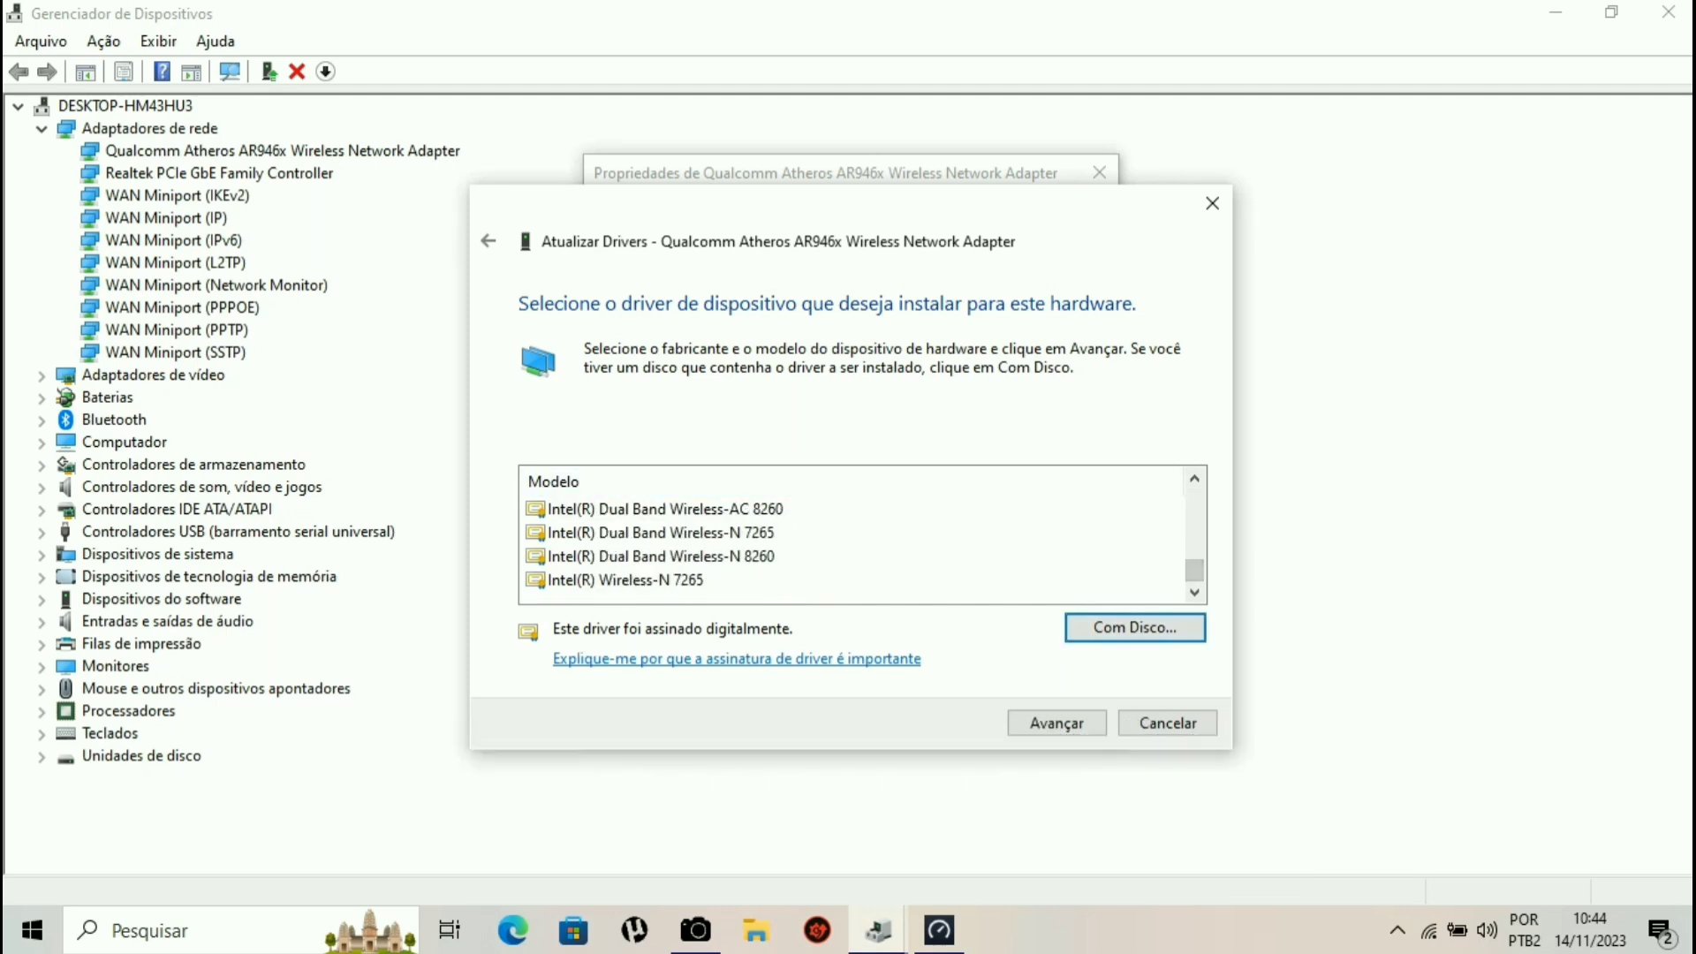
pyautogui.click(661, 557)
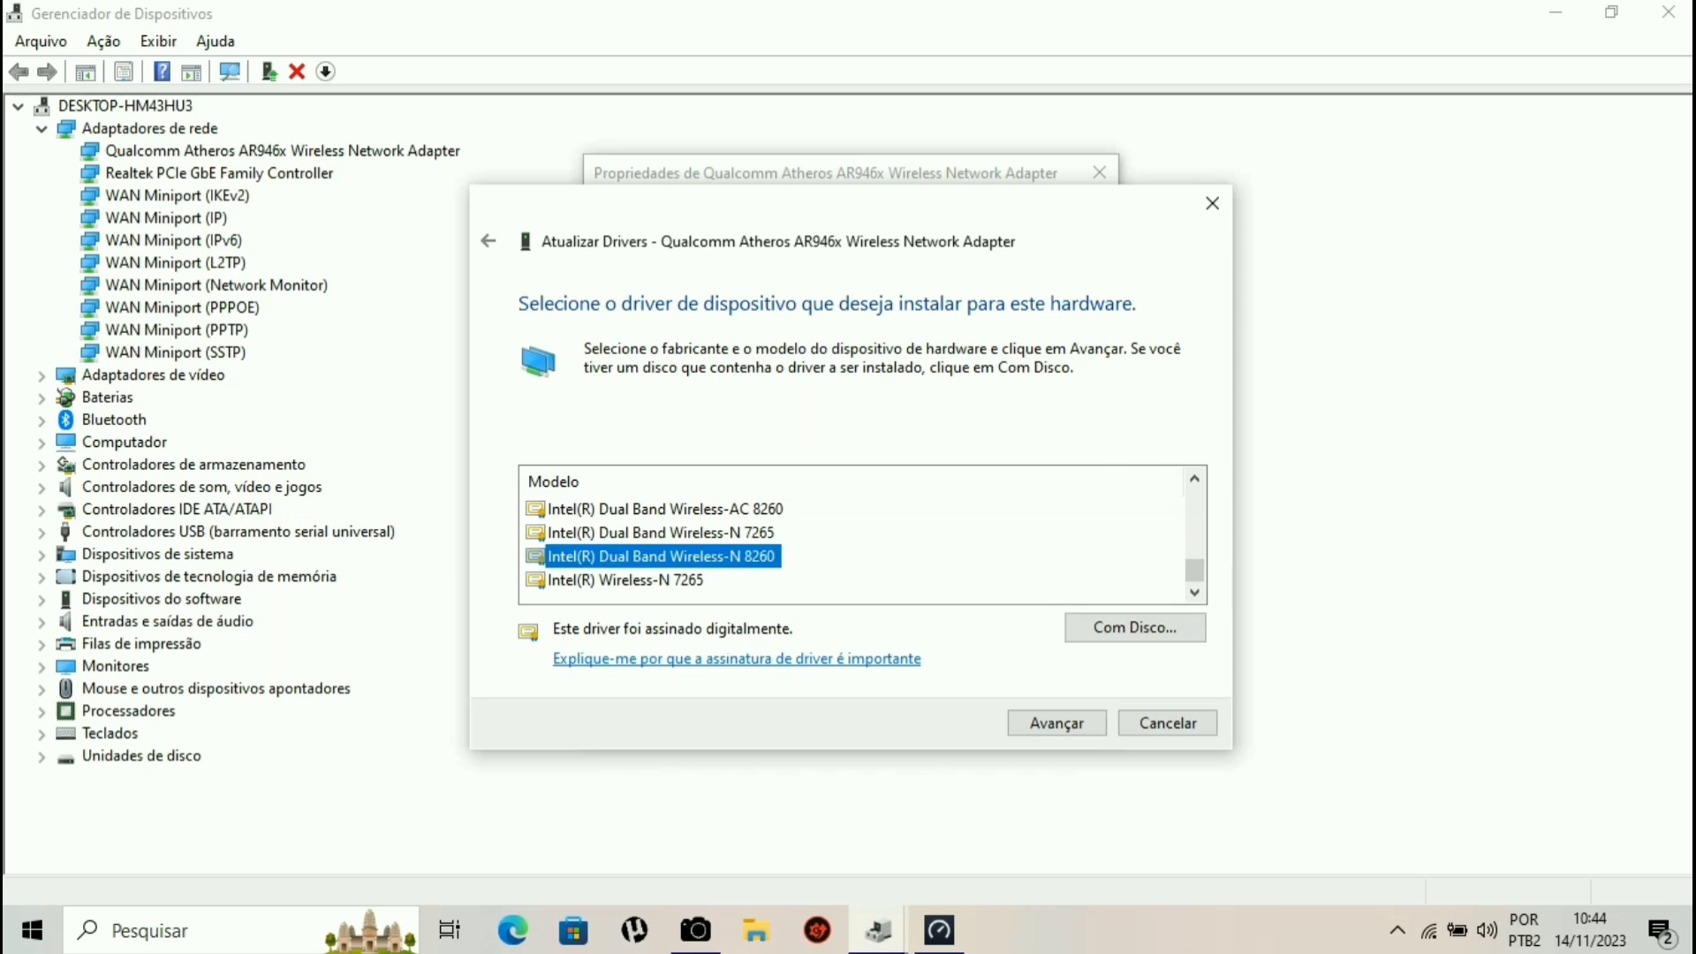
pyautogui.click(1057, 723)
pyautogui.click(947, 583)
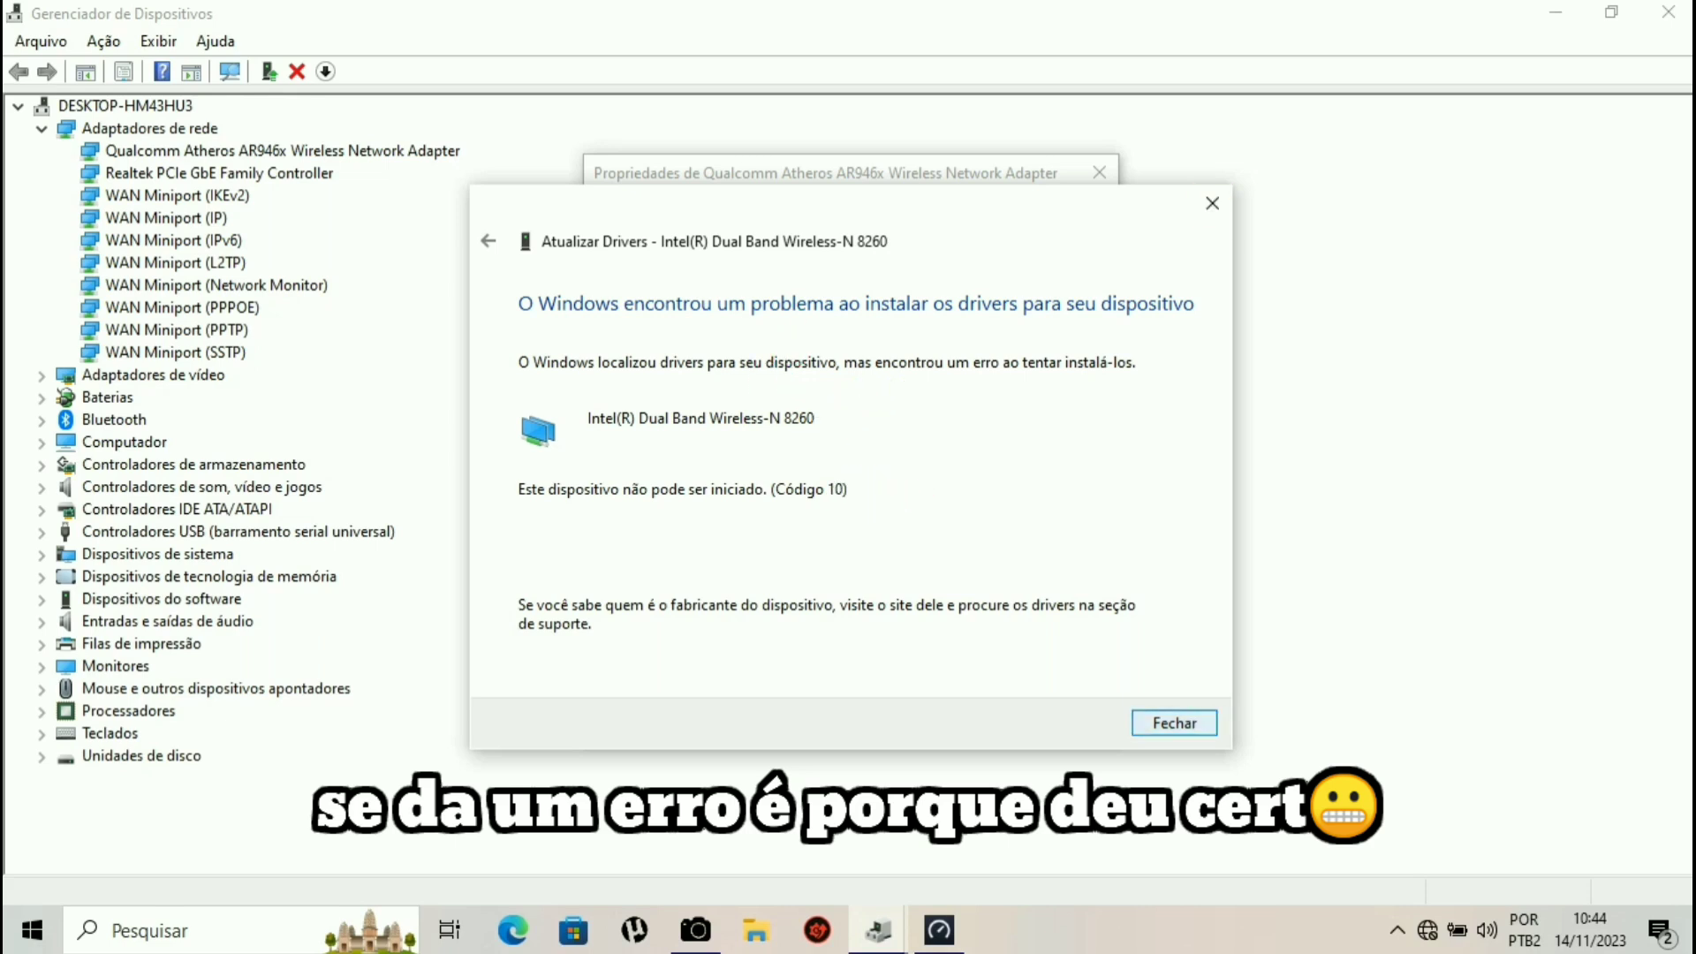
pyautogui.click(1175, 723)
pyautogui.click(1099, 173)
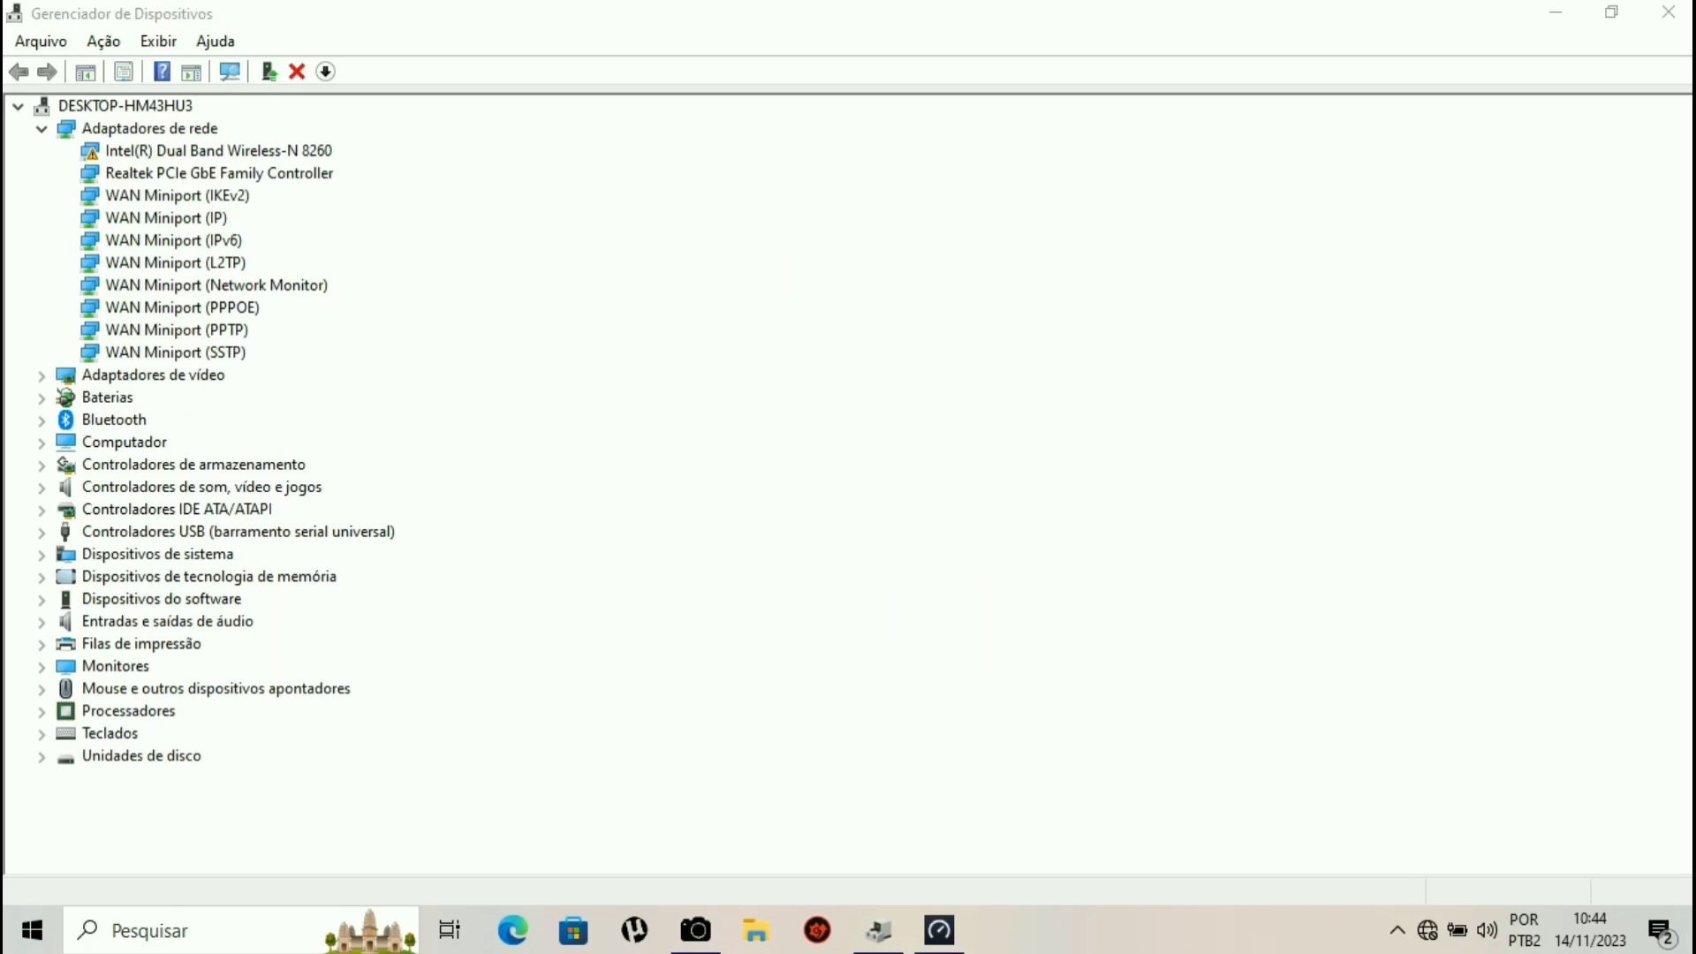
# Check the Intel(R) Dual Band Wireless-N 8260 adapter's advanced properties for the 802.11n 5.2 GHz channel width, and close them.
pyautogui.rightClick(272, 150)
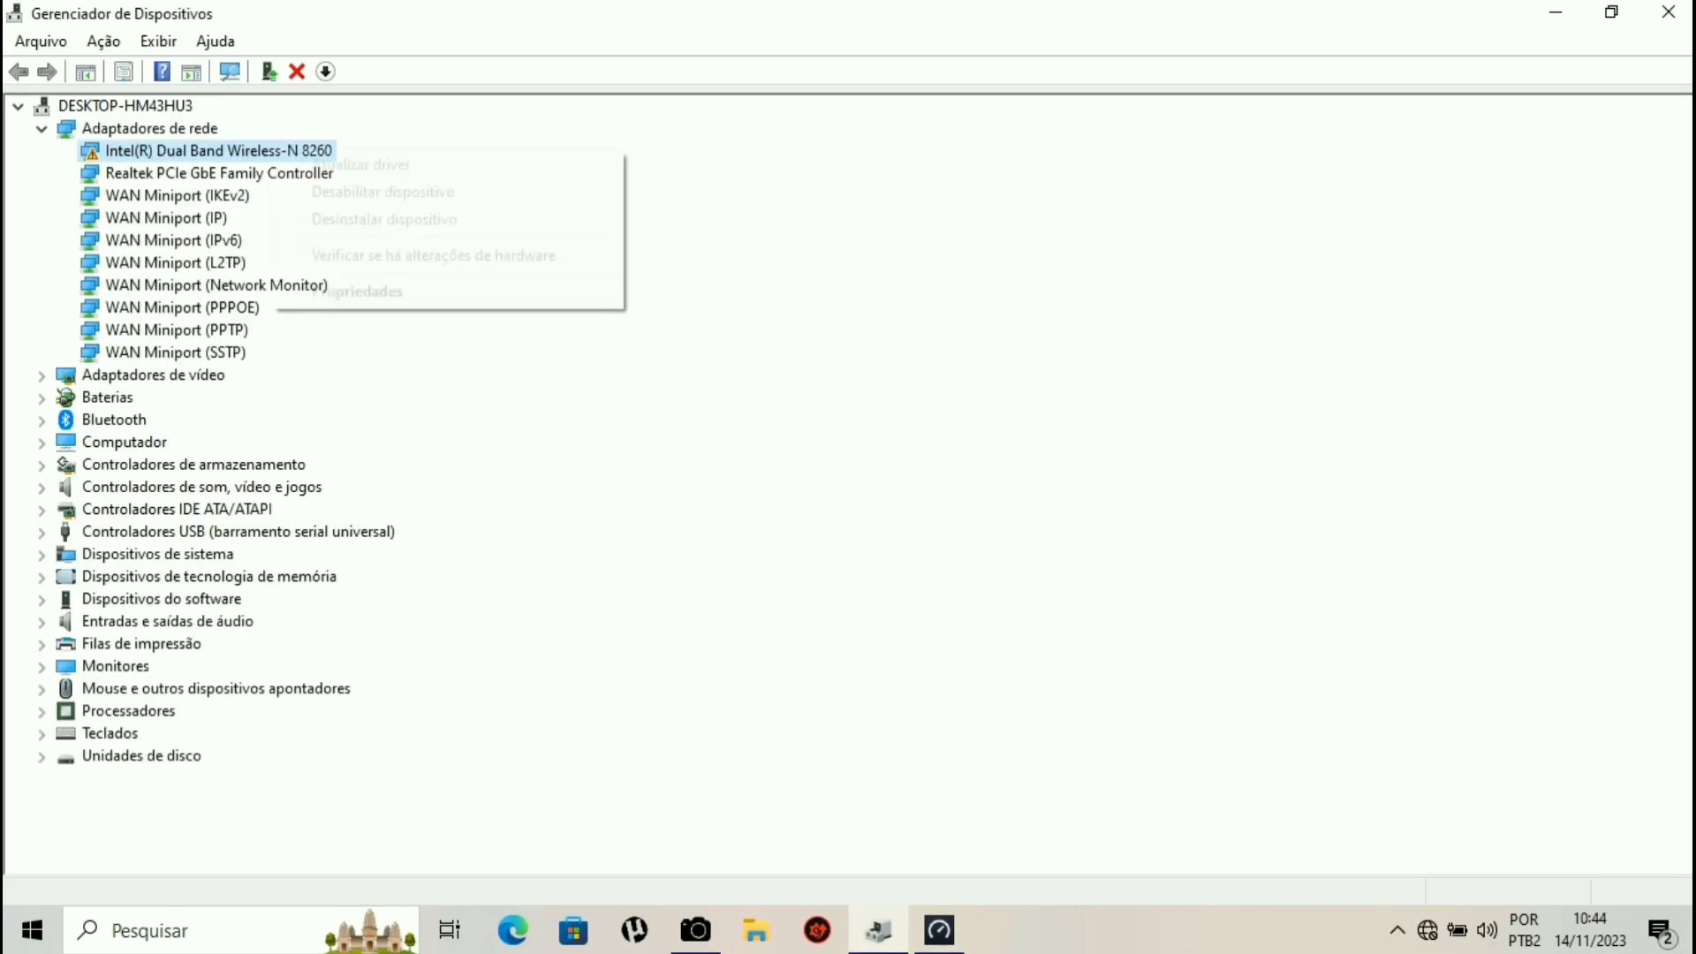
pyautogui.click(356, 290)
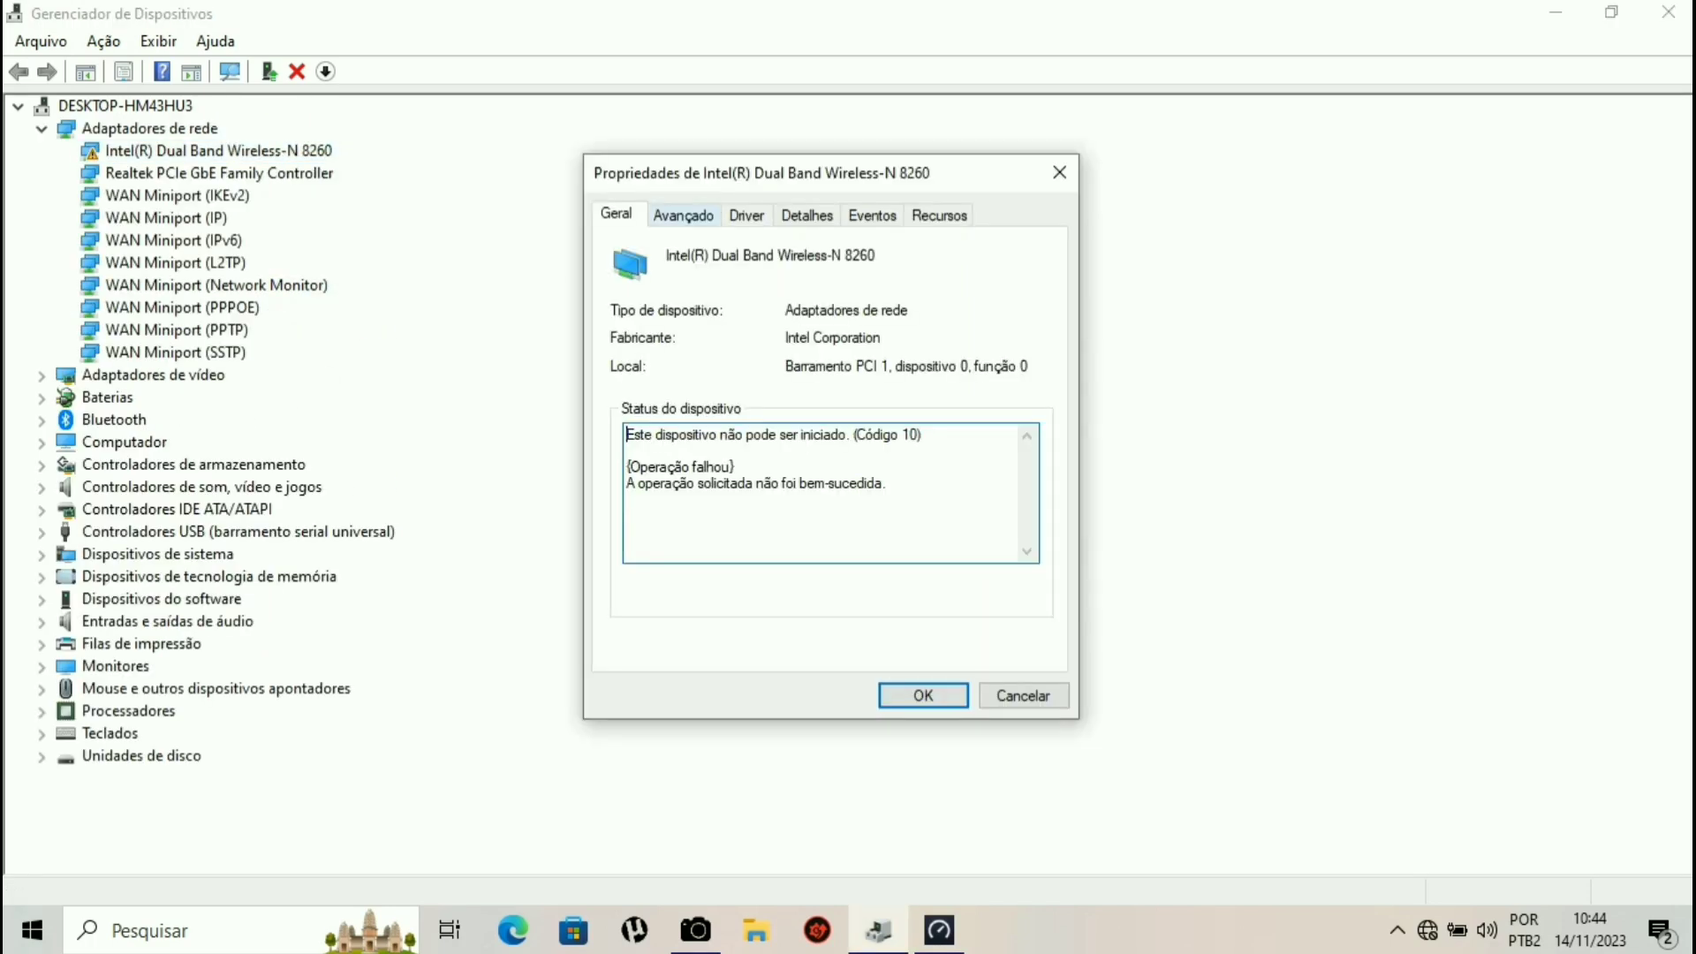
pyautogui.hotkey('ctrl', 'Tab')
pyautogui.moveTo(828, 411); pyautogui.dragTo(828, 458)
pyautogui.click(716, 401)
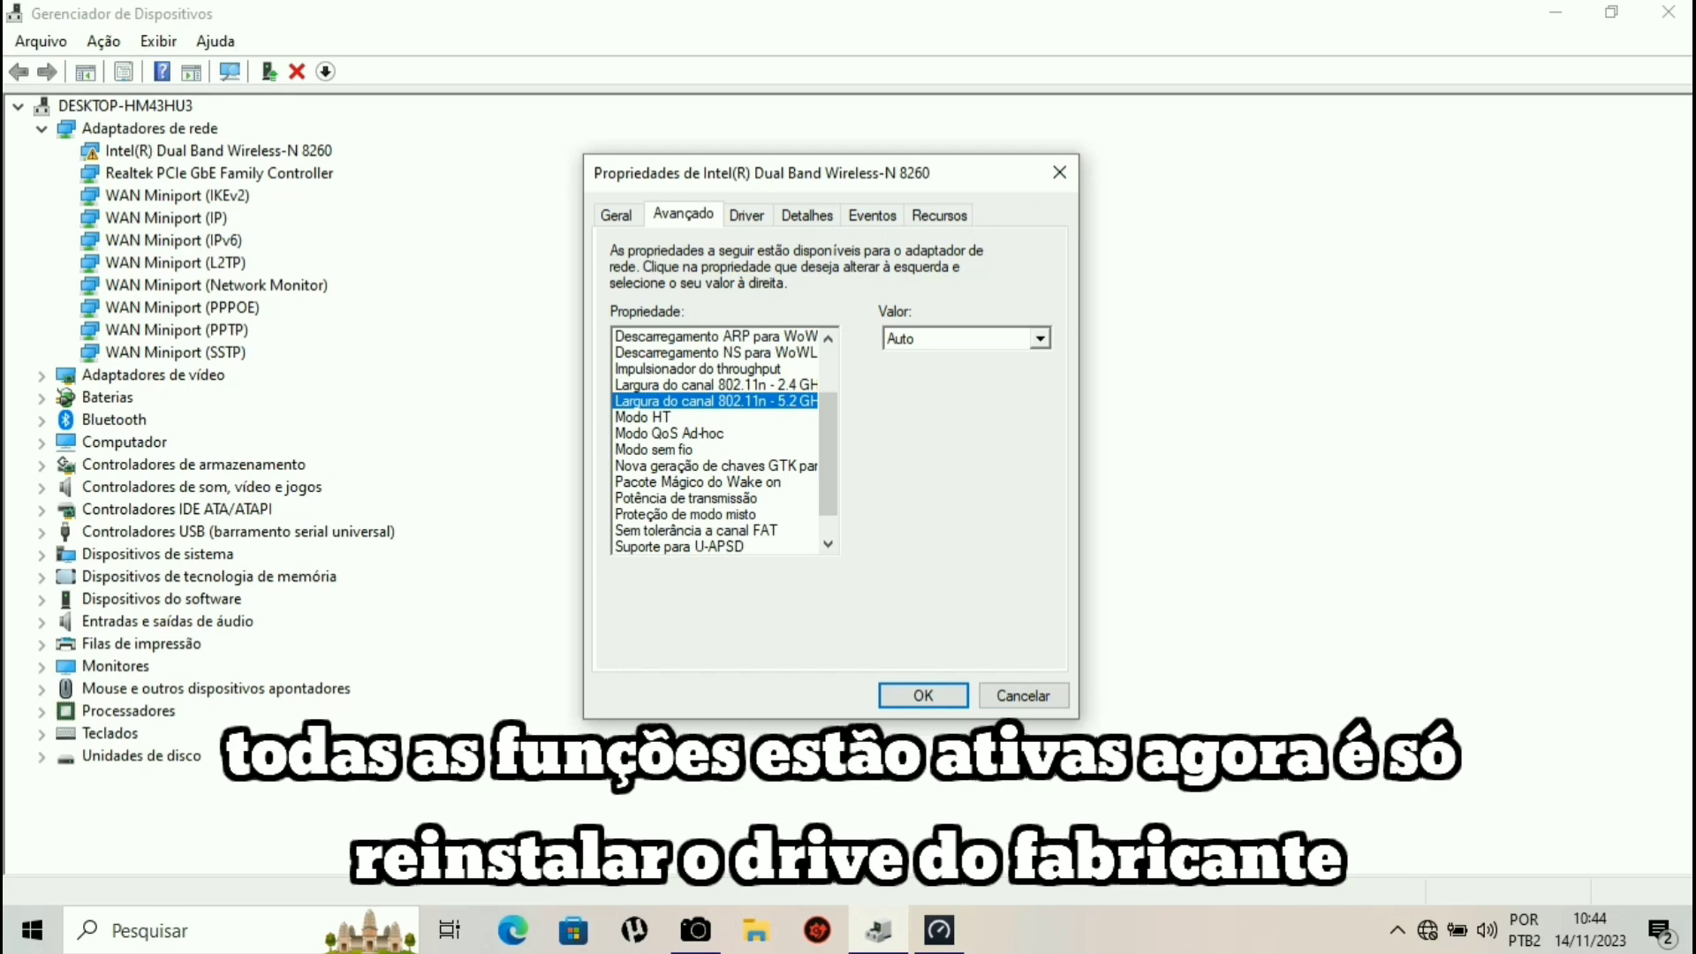
pyautogui.click(1060, 172)
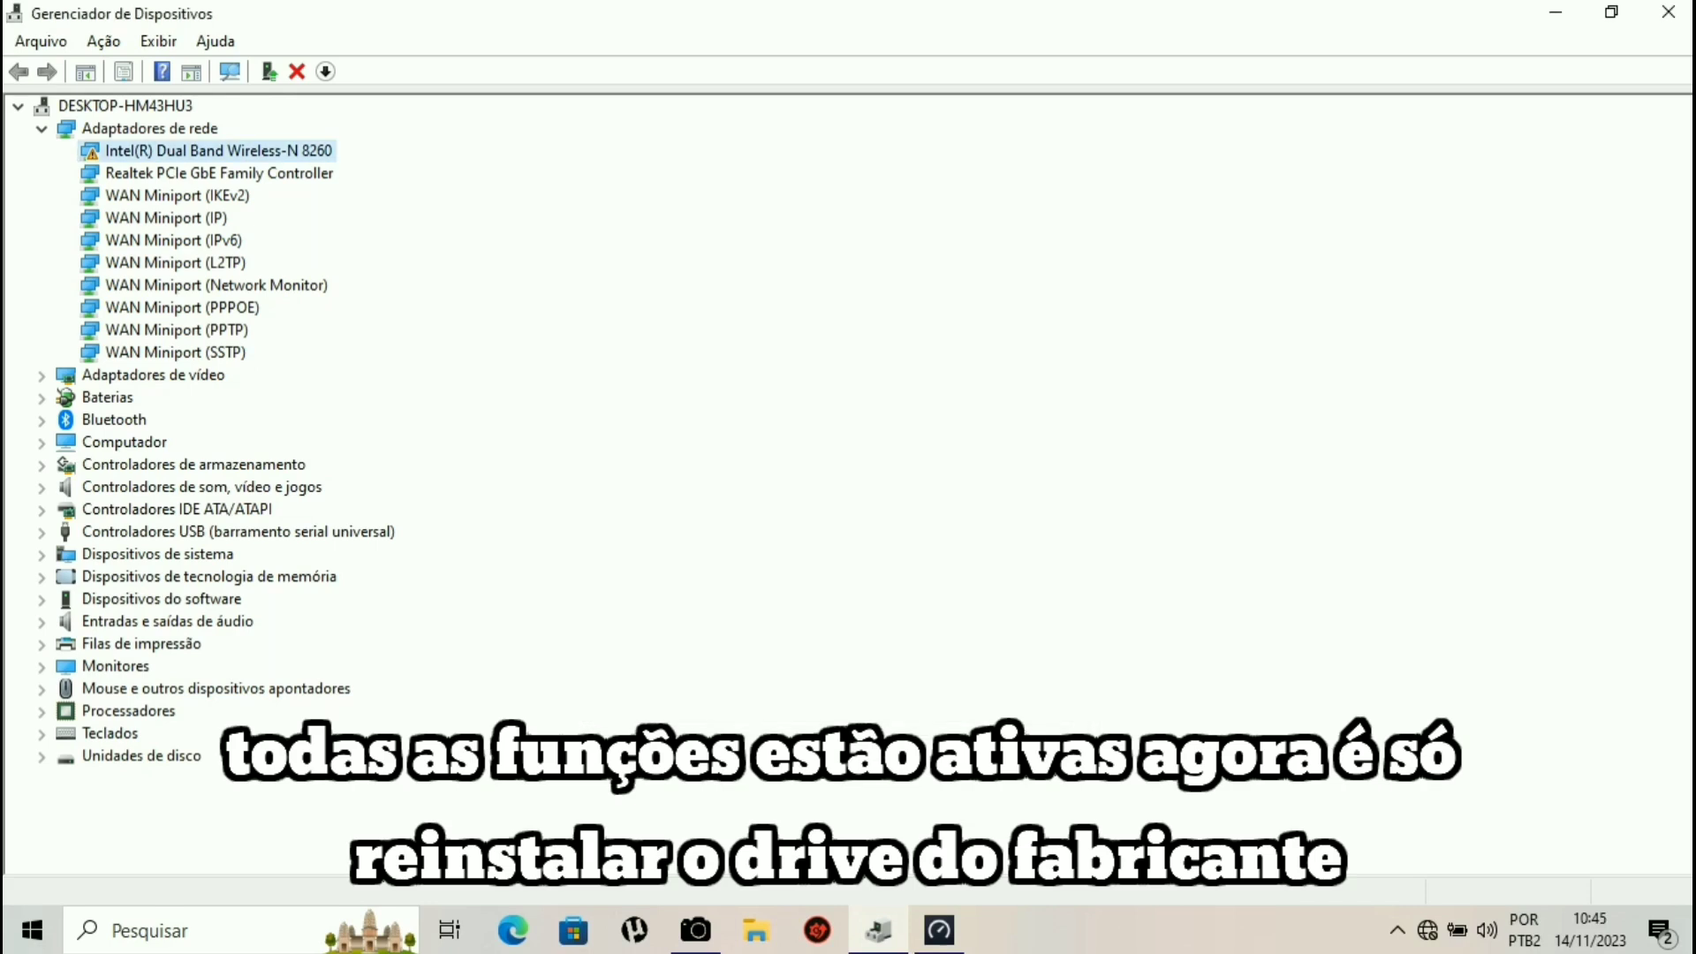
# Start a driver update for the Intel(R) Dual Band Wireless-N 8260, choosing from the local driver list and installing from disk.
pyautogui.rightClick(228, 151)
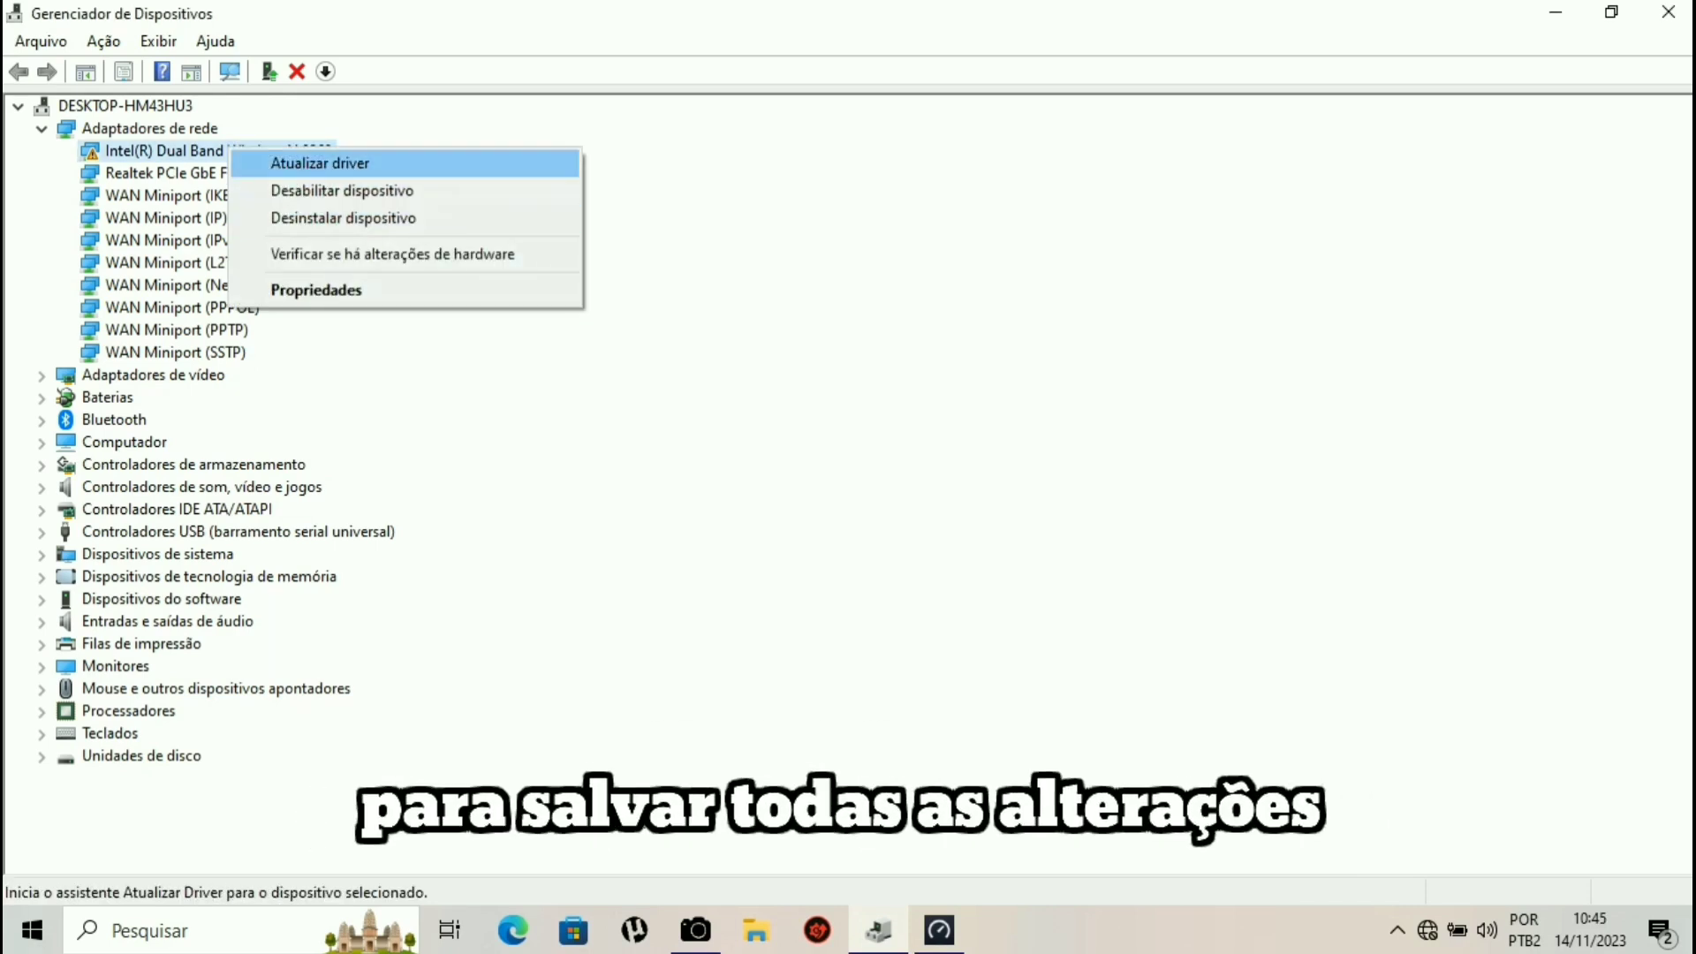
pyautogui.press('Return')
pyautogui.click(760, 629)
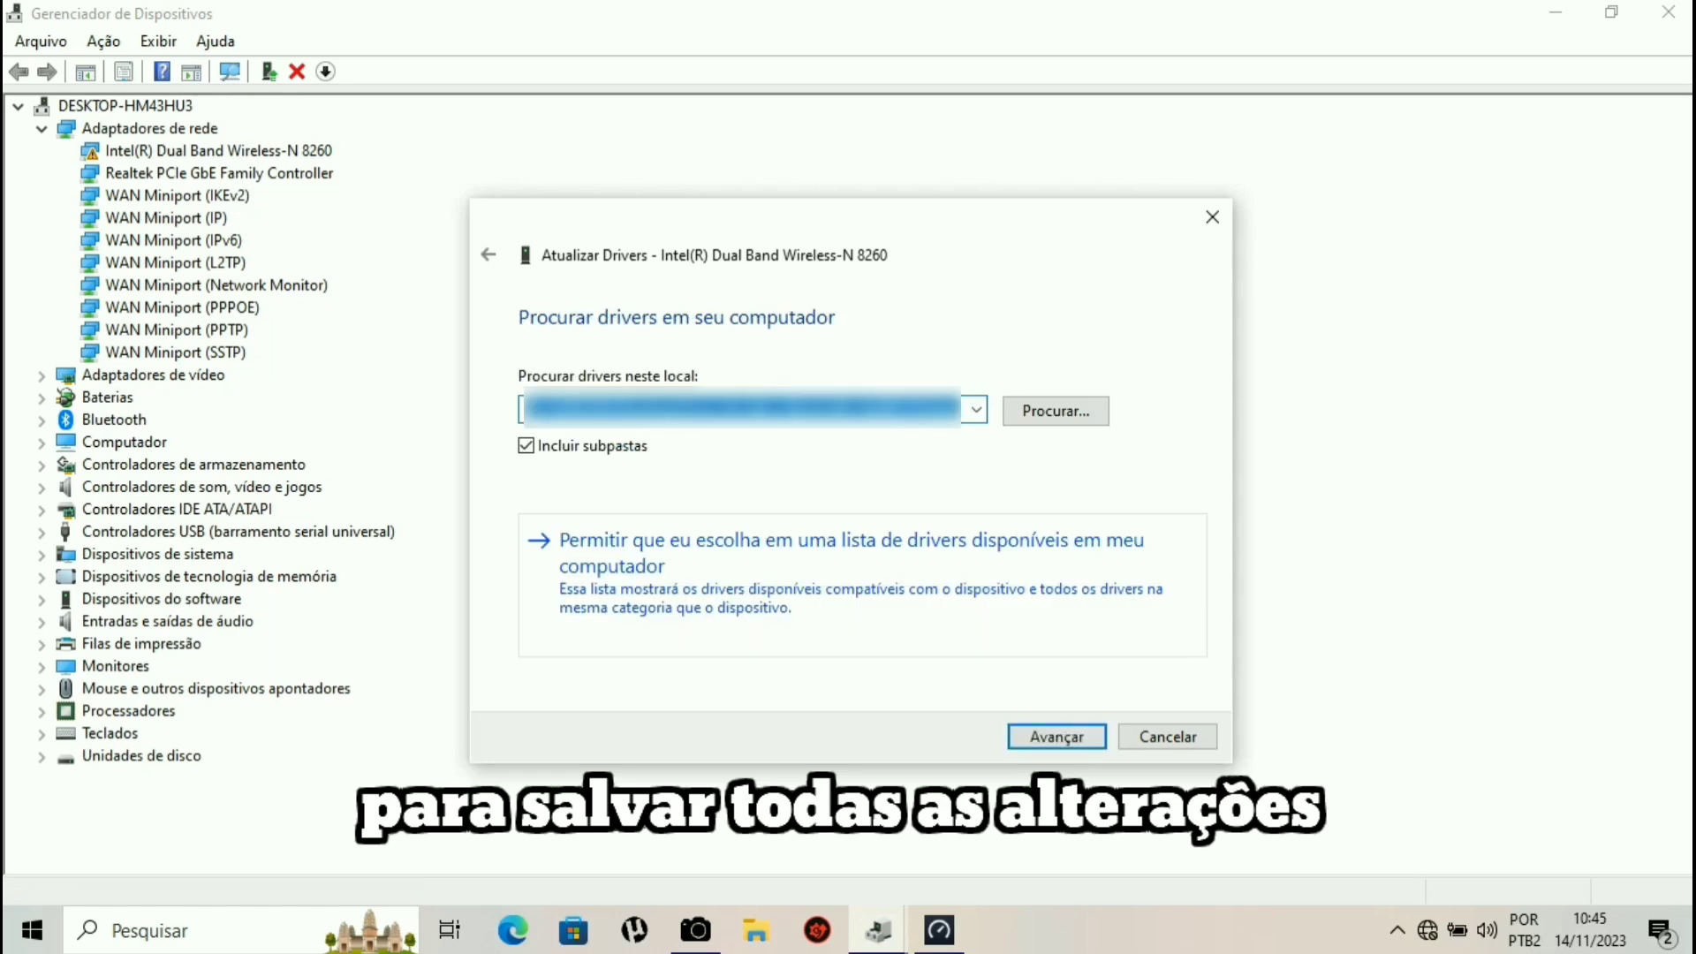
pyautogui.click(852, 553)
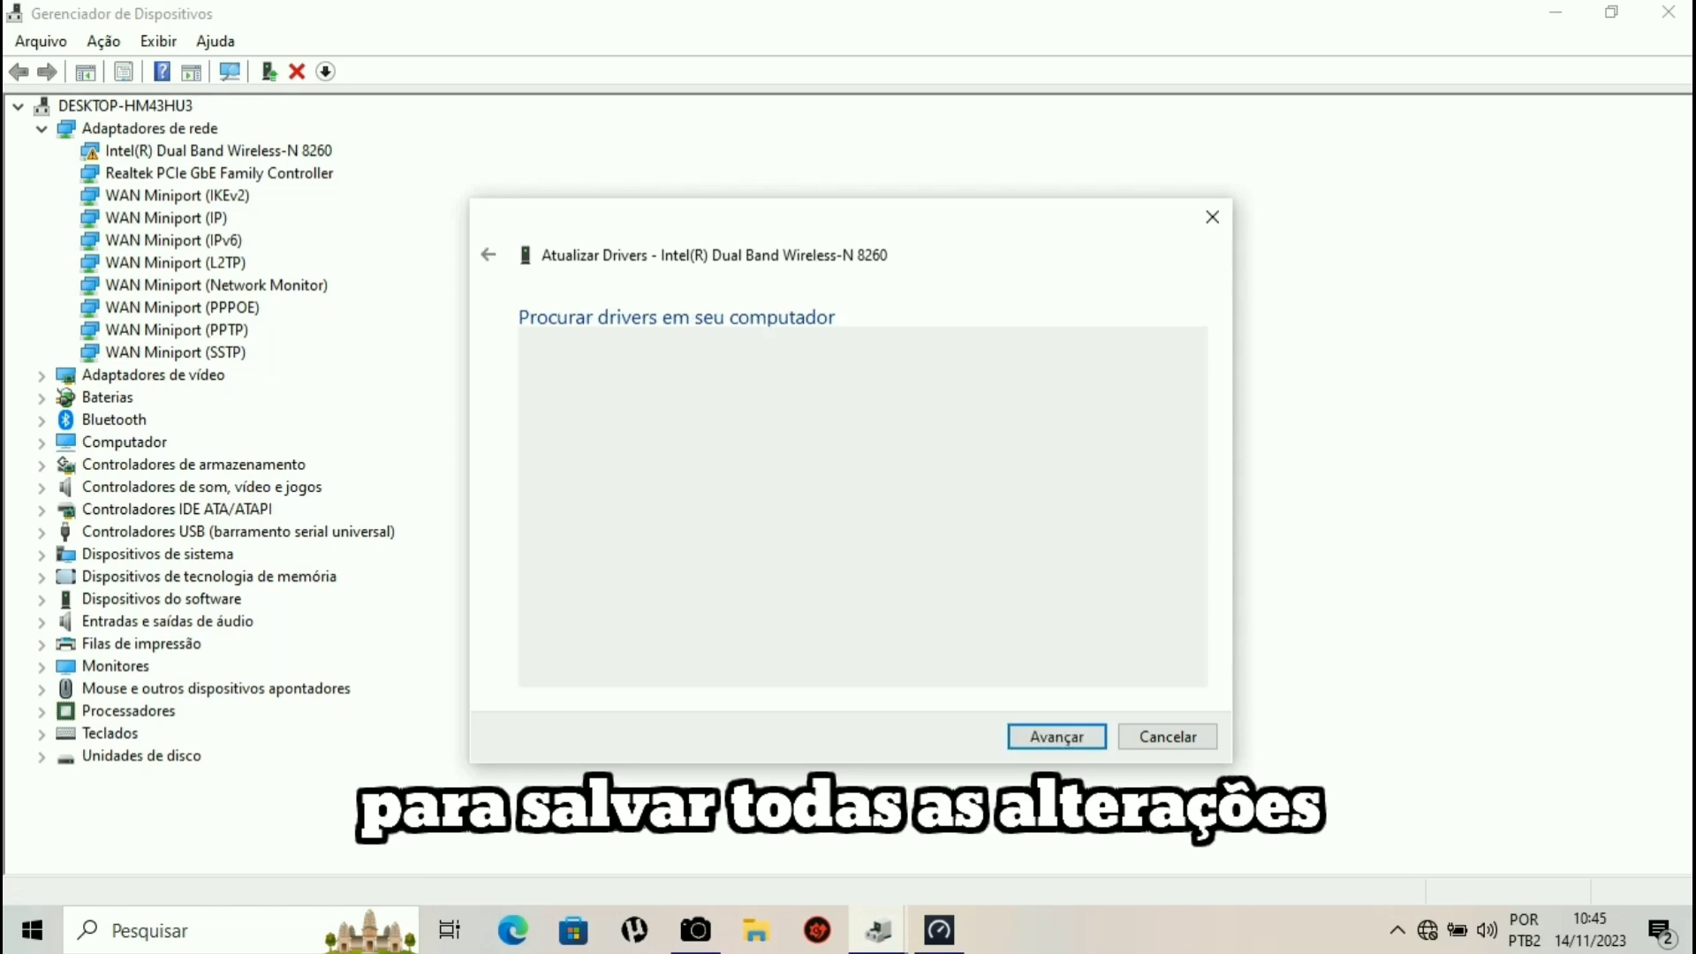
pyautogui.hotkey('alt', 'c')
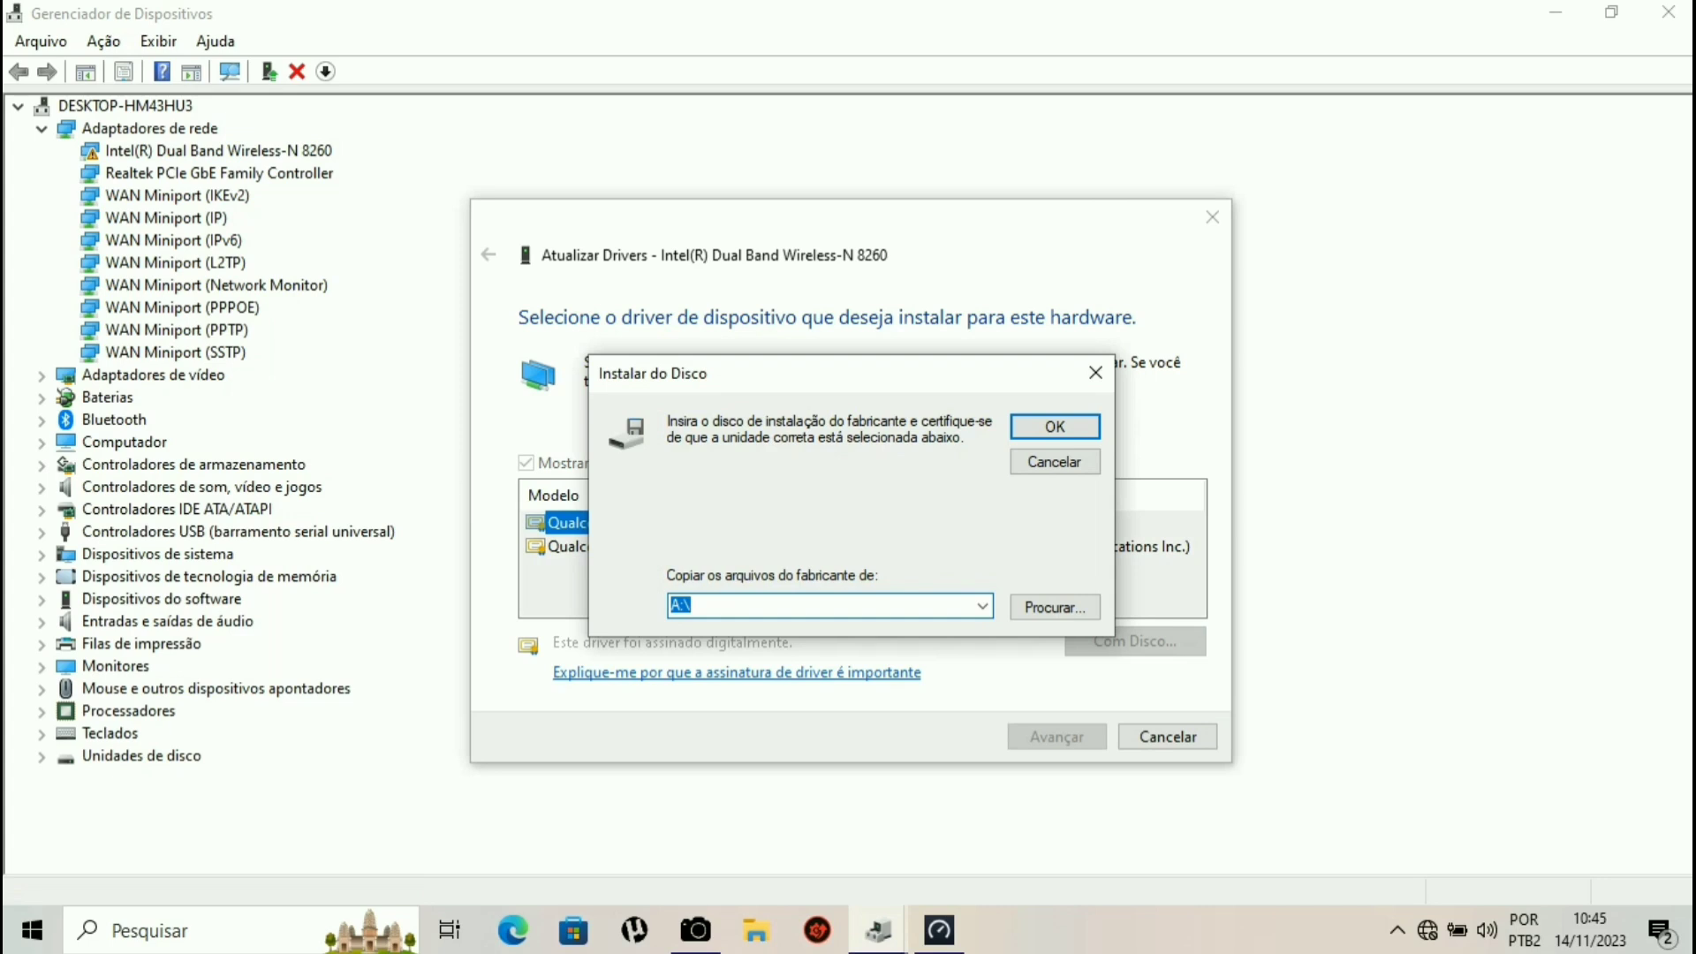
# Load the driver file athw10.inf from the "qualcomm atheros ar956x driver_wifi 2019" folder inside "driver de rede e bluetooth".
pyautogui.click(1055, 607)
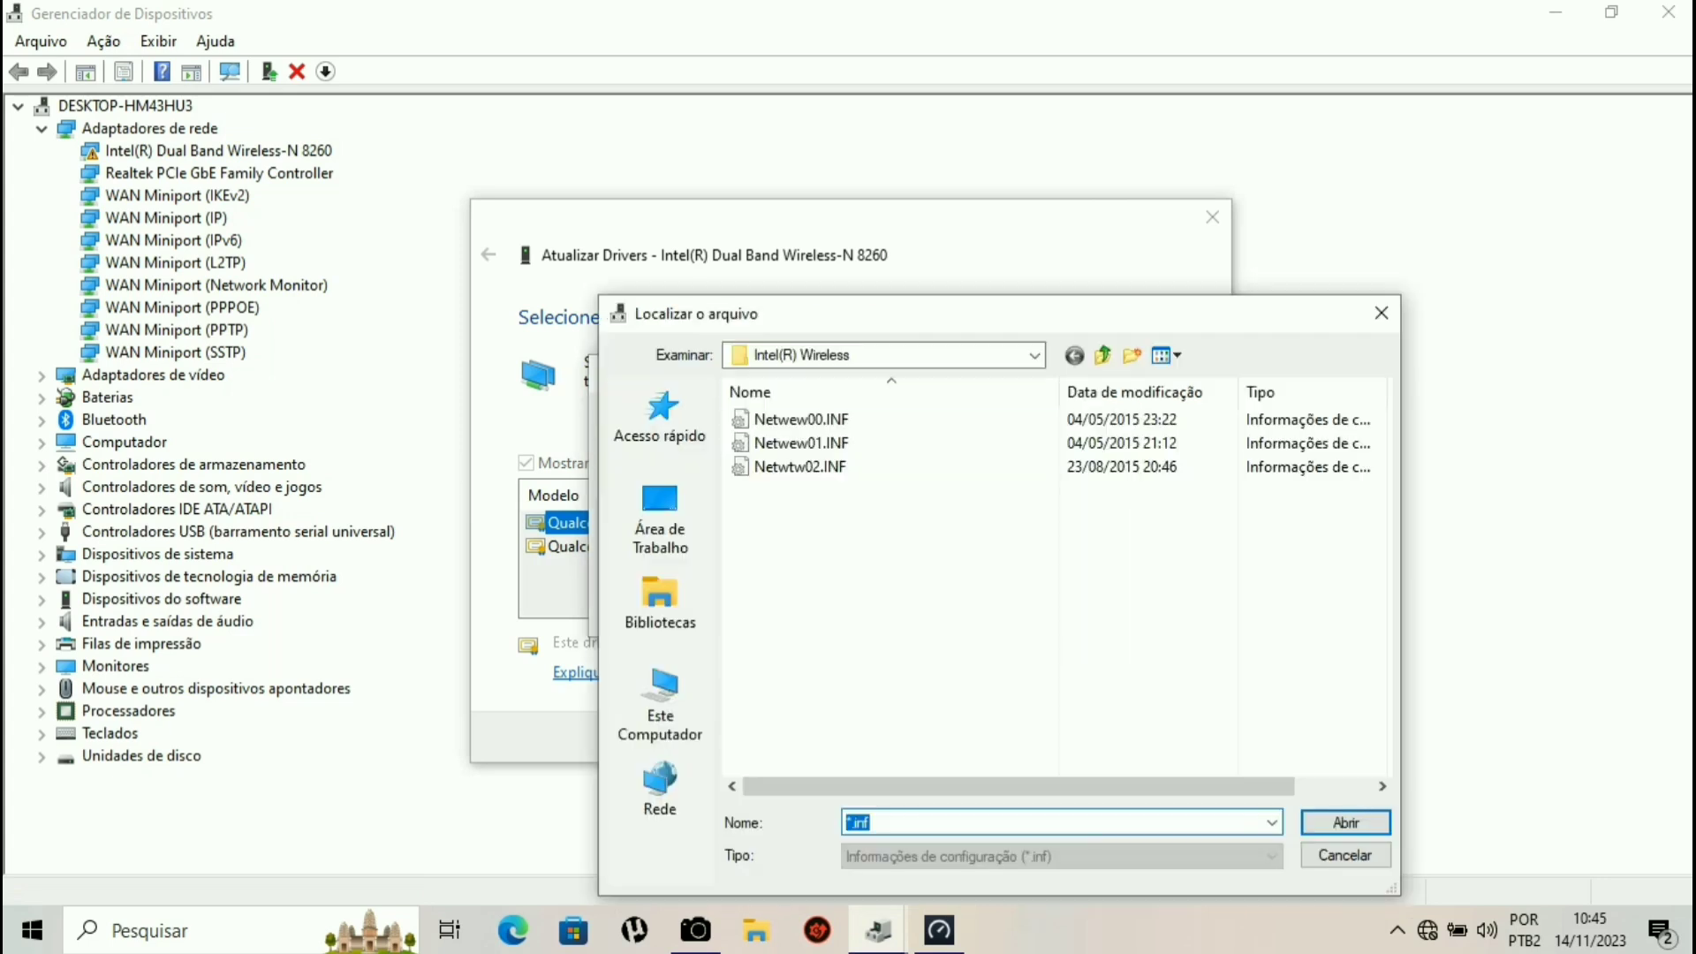
pyautogui.click(1035, 355)
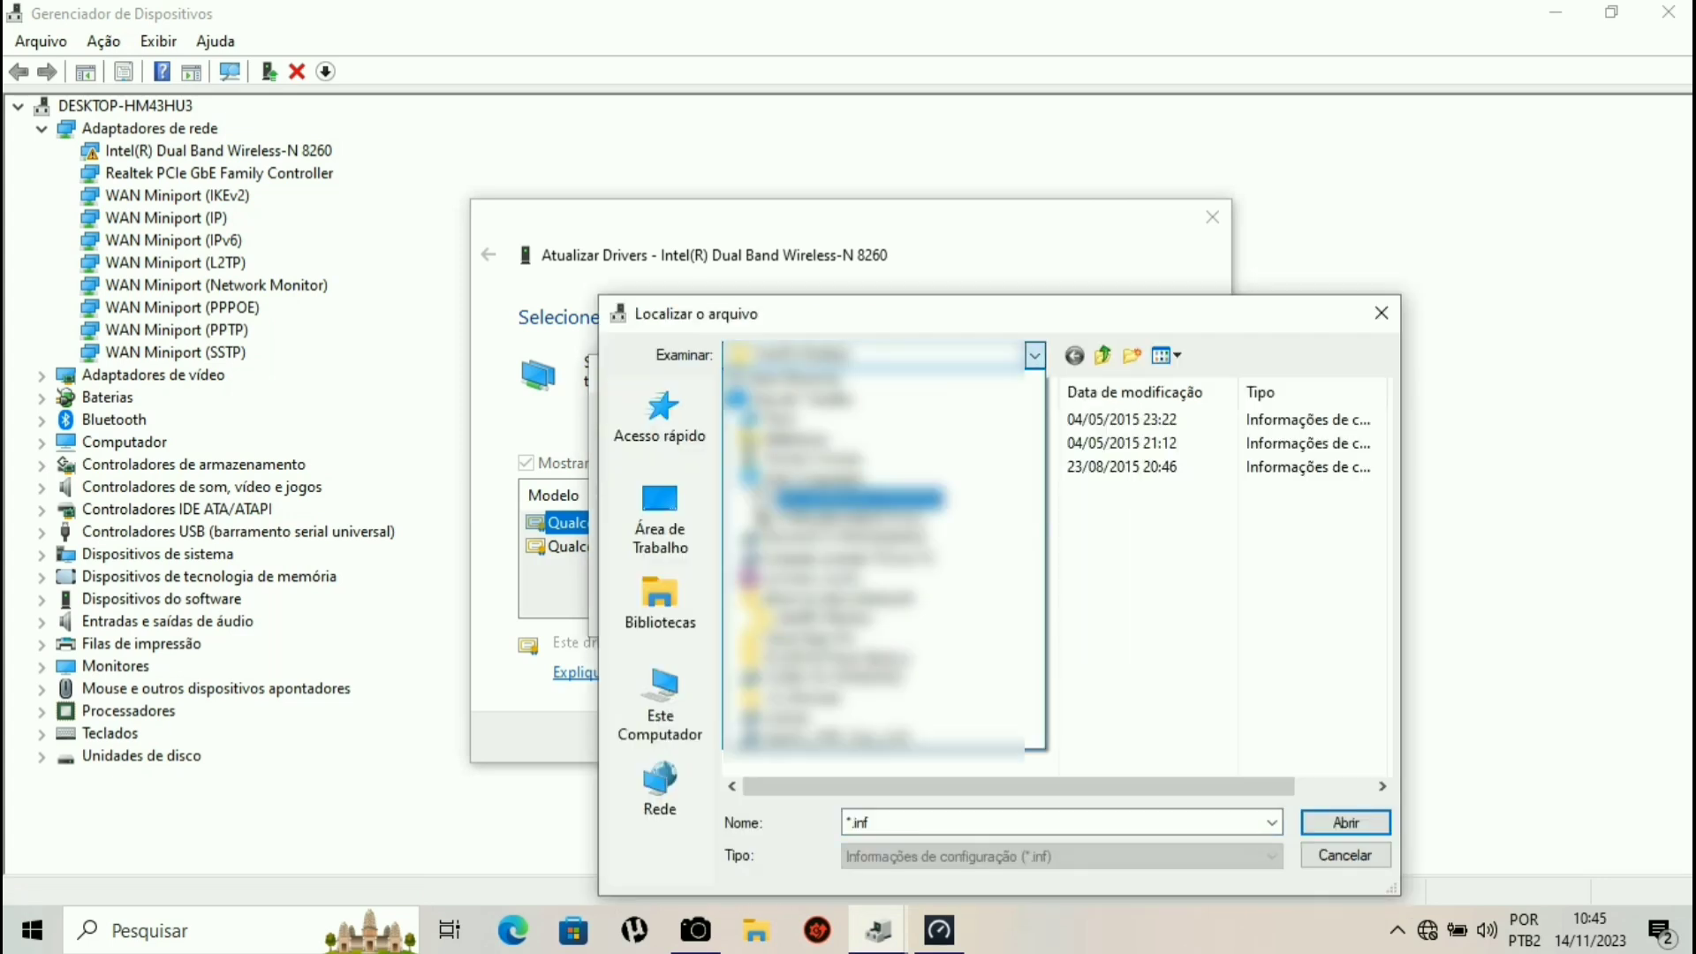
pyautogui.press('Return')
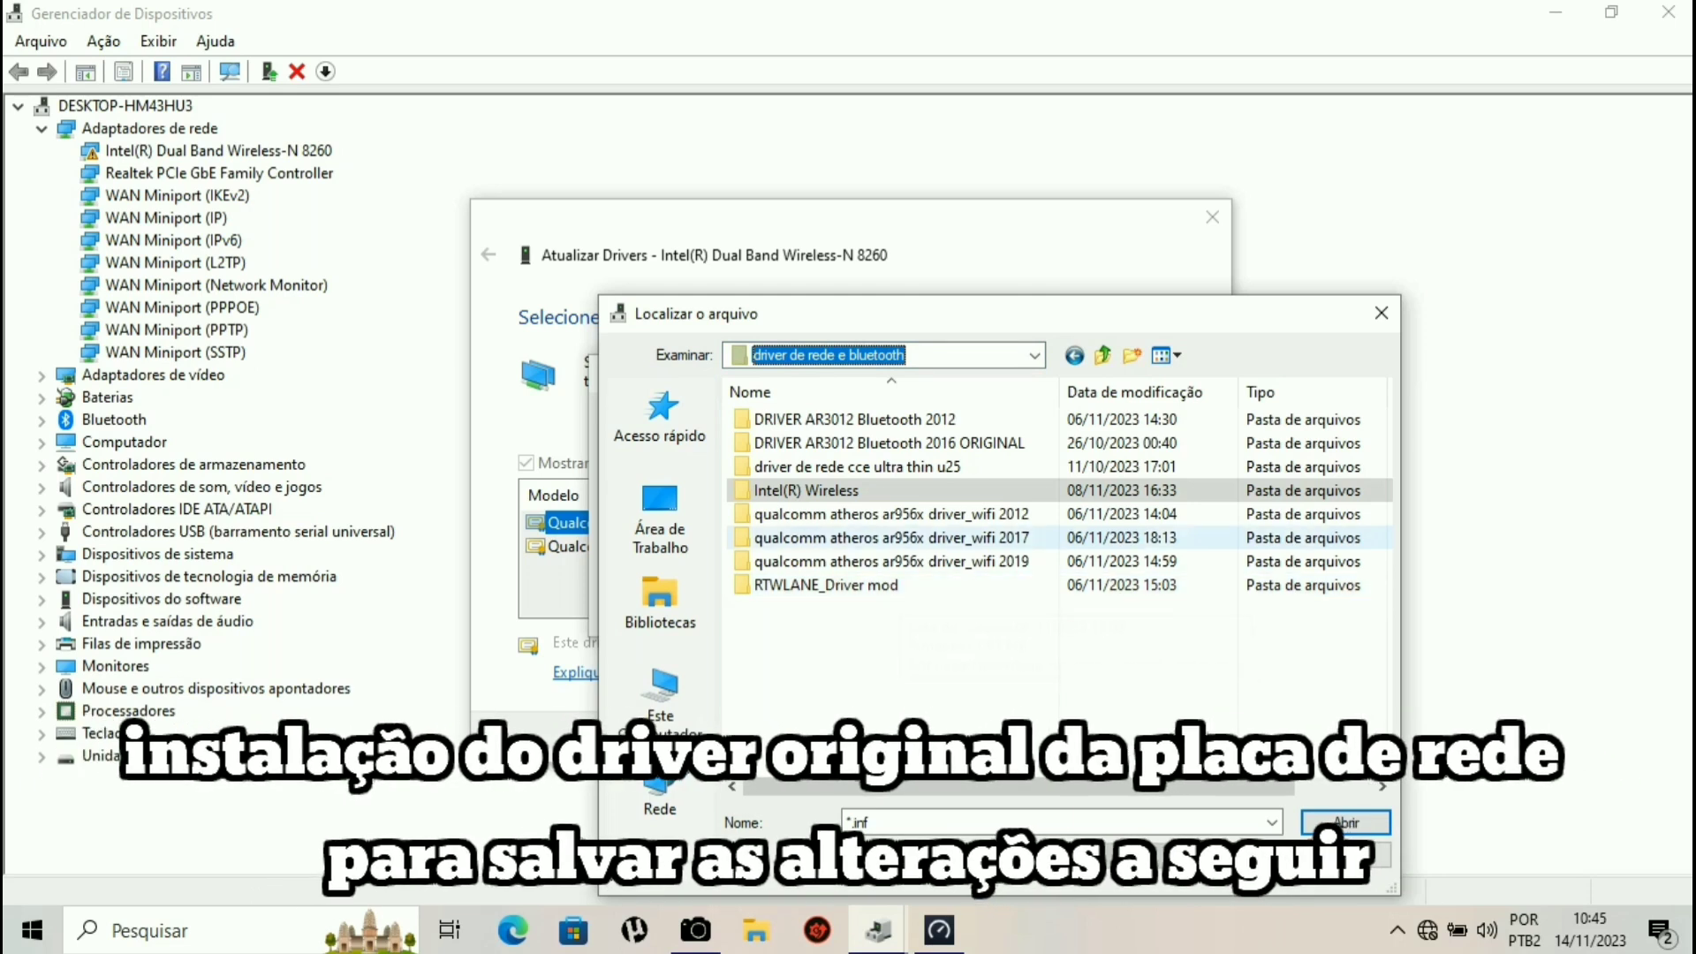
pyautogui.press('Down')
pyautogui.press('Down')
pyautogui.press('Down')
pyautogui.press('Return')
pyautogui.press('Down')
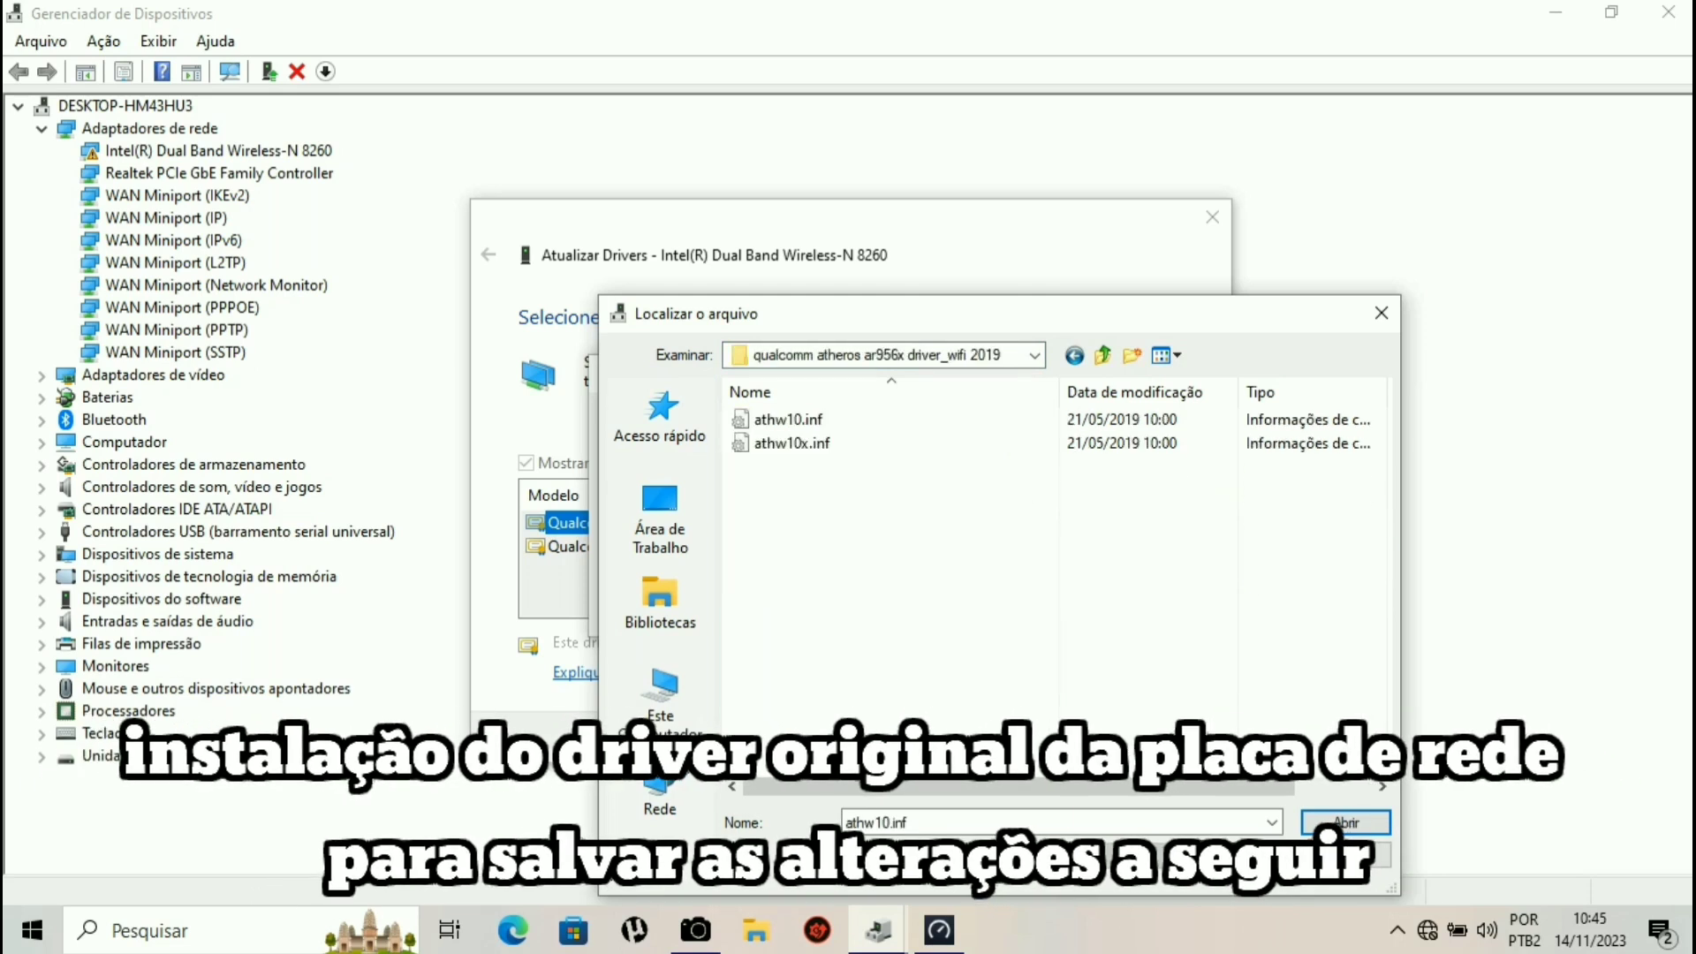
pyautogui.click(789, 420)
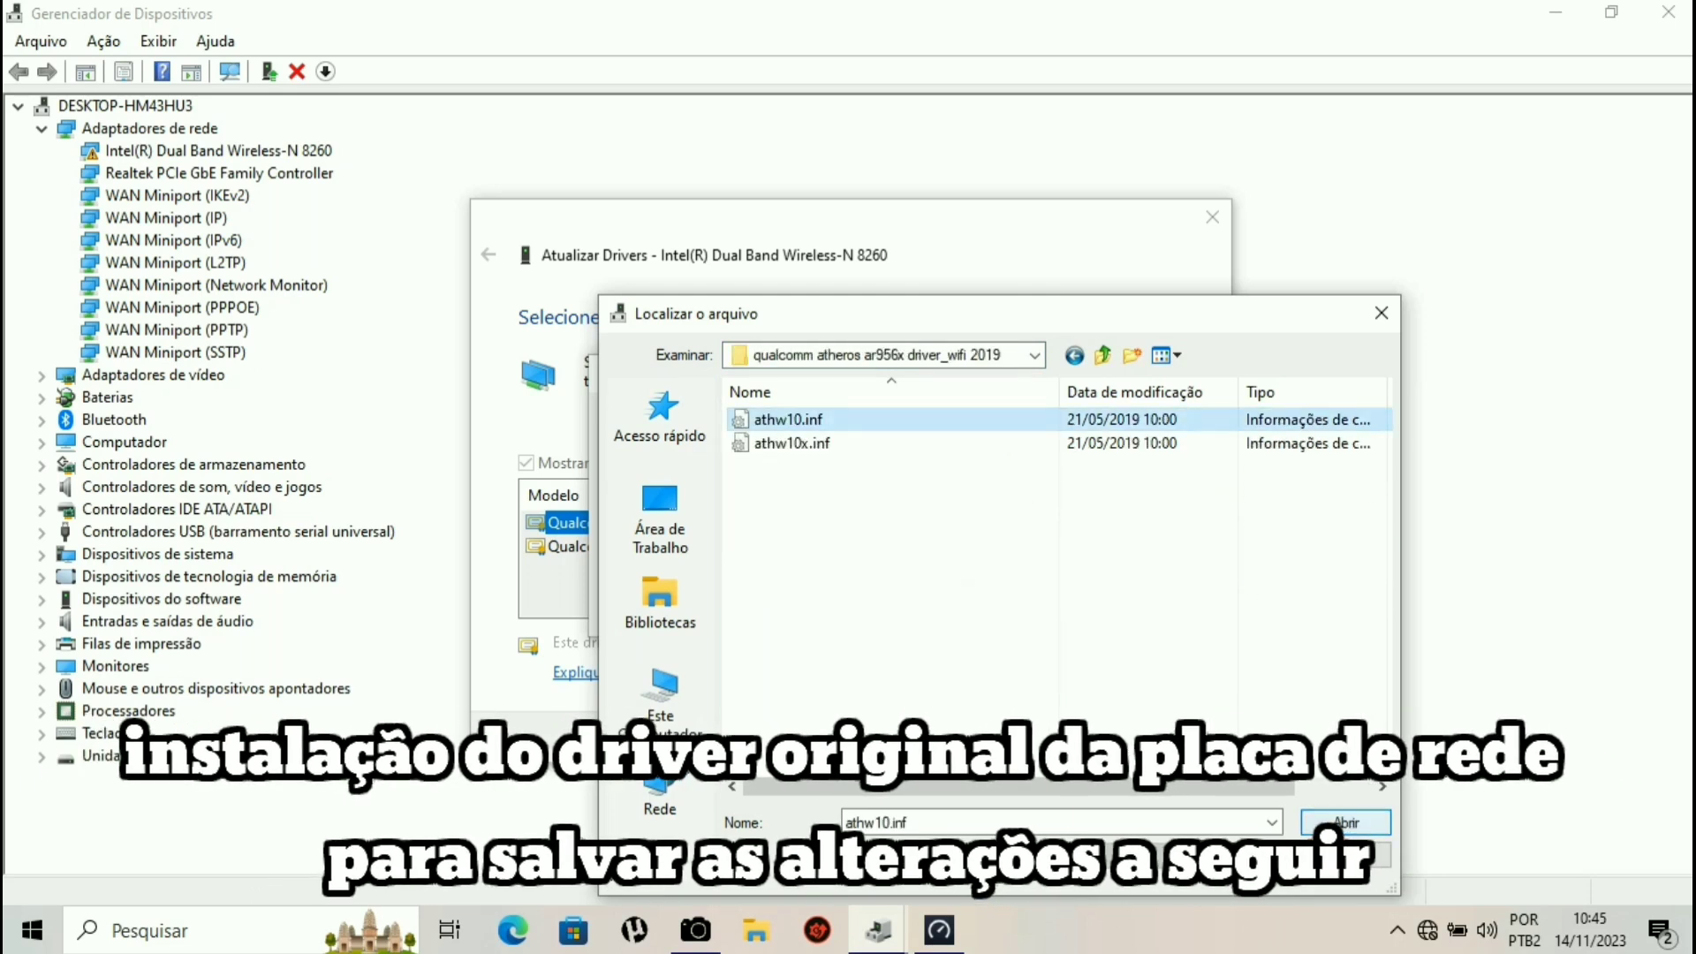
pyautogui.press('Return')
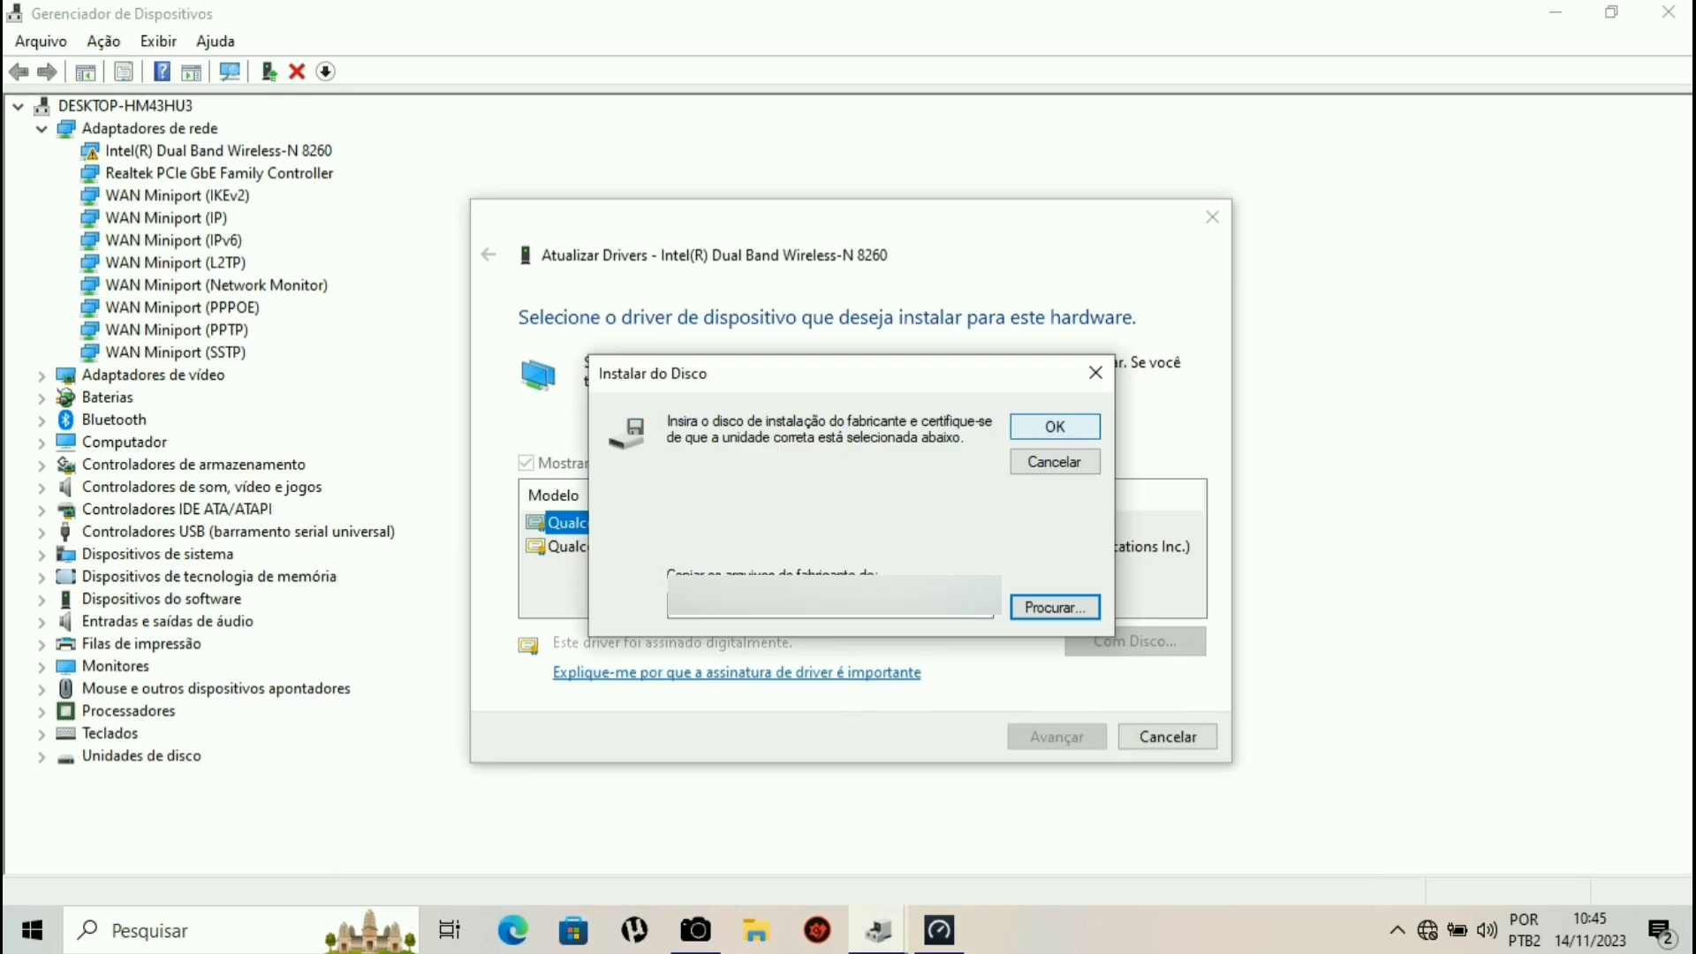
pyautogui.press('Return')
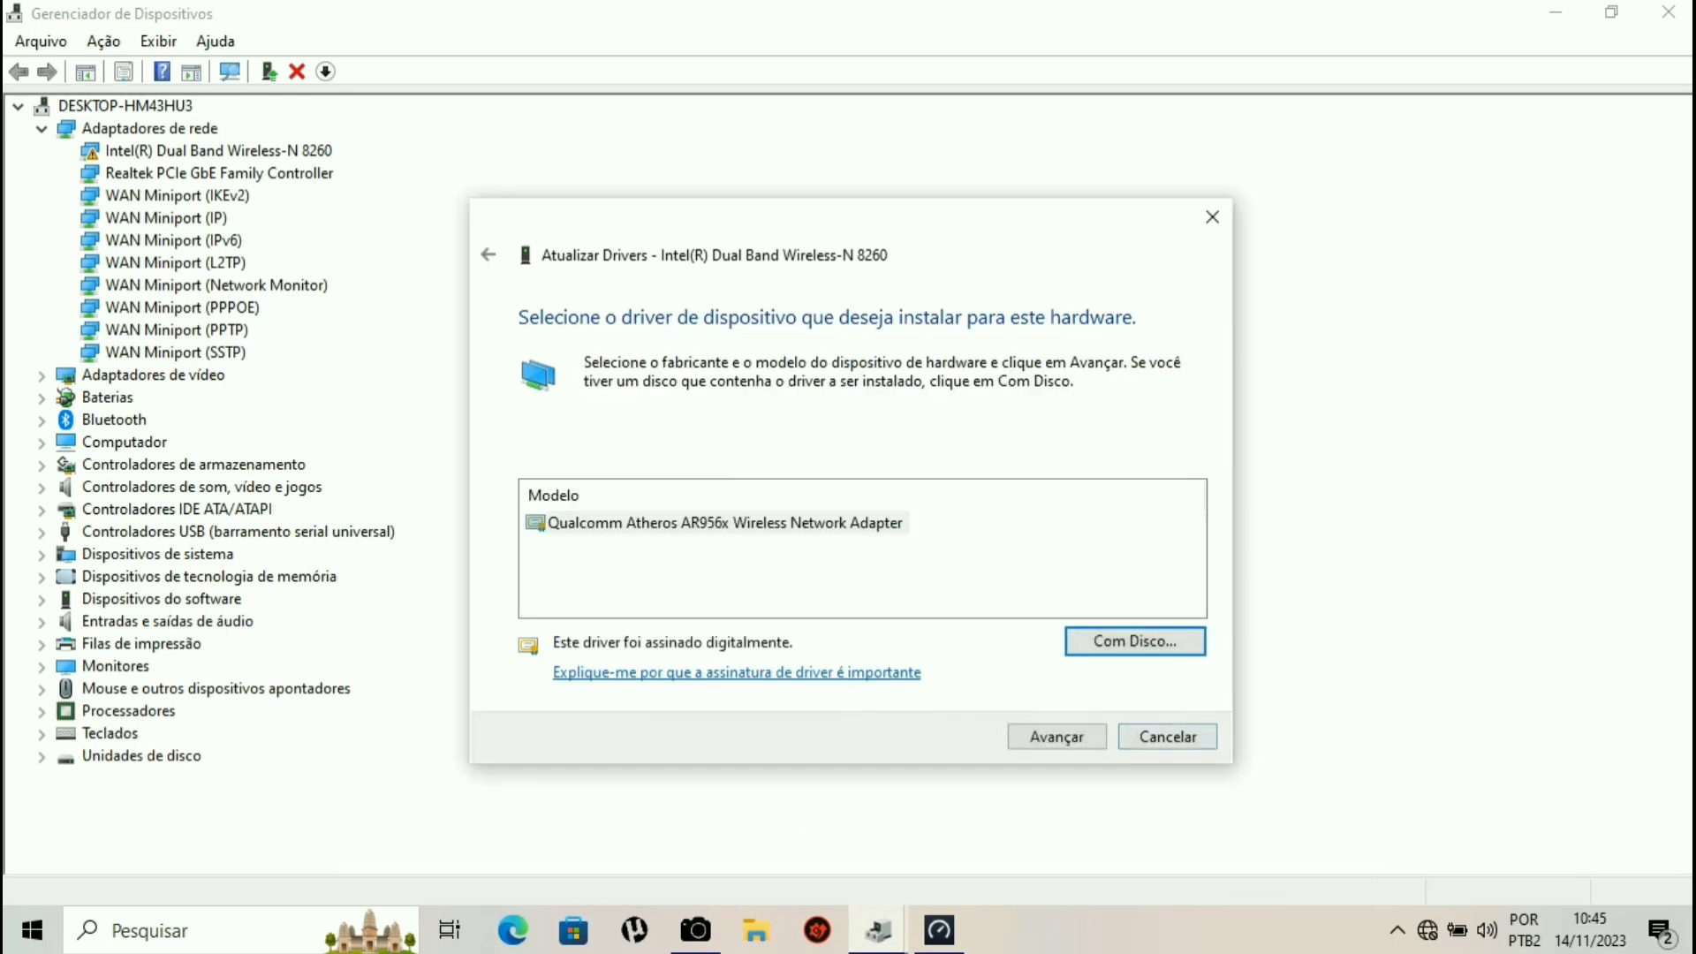
# Install the Qualcomm Atheros AR956x Wireless Network Adapter driver over the Intel one, and close the update wizard.
pyautogui.click(1057, 737)
pyautogui.click(947, 582)
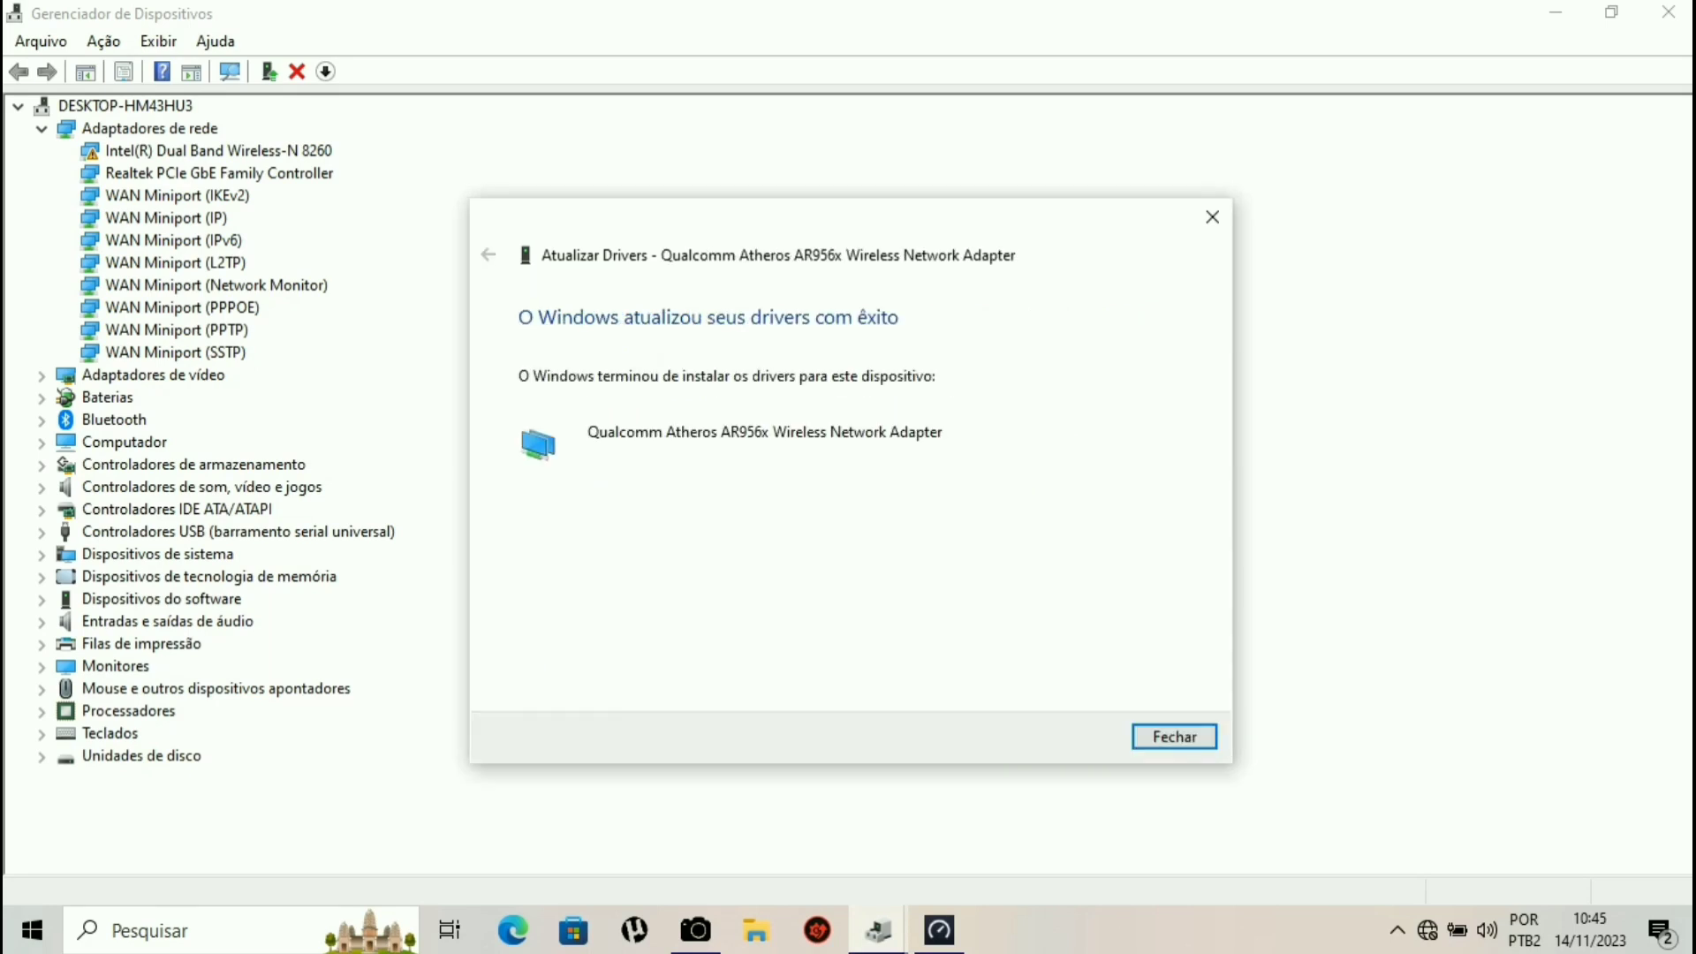
pyautogui.press('Return')
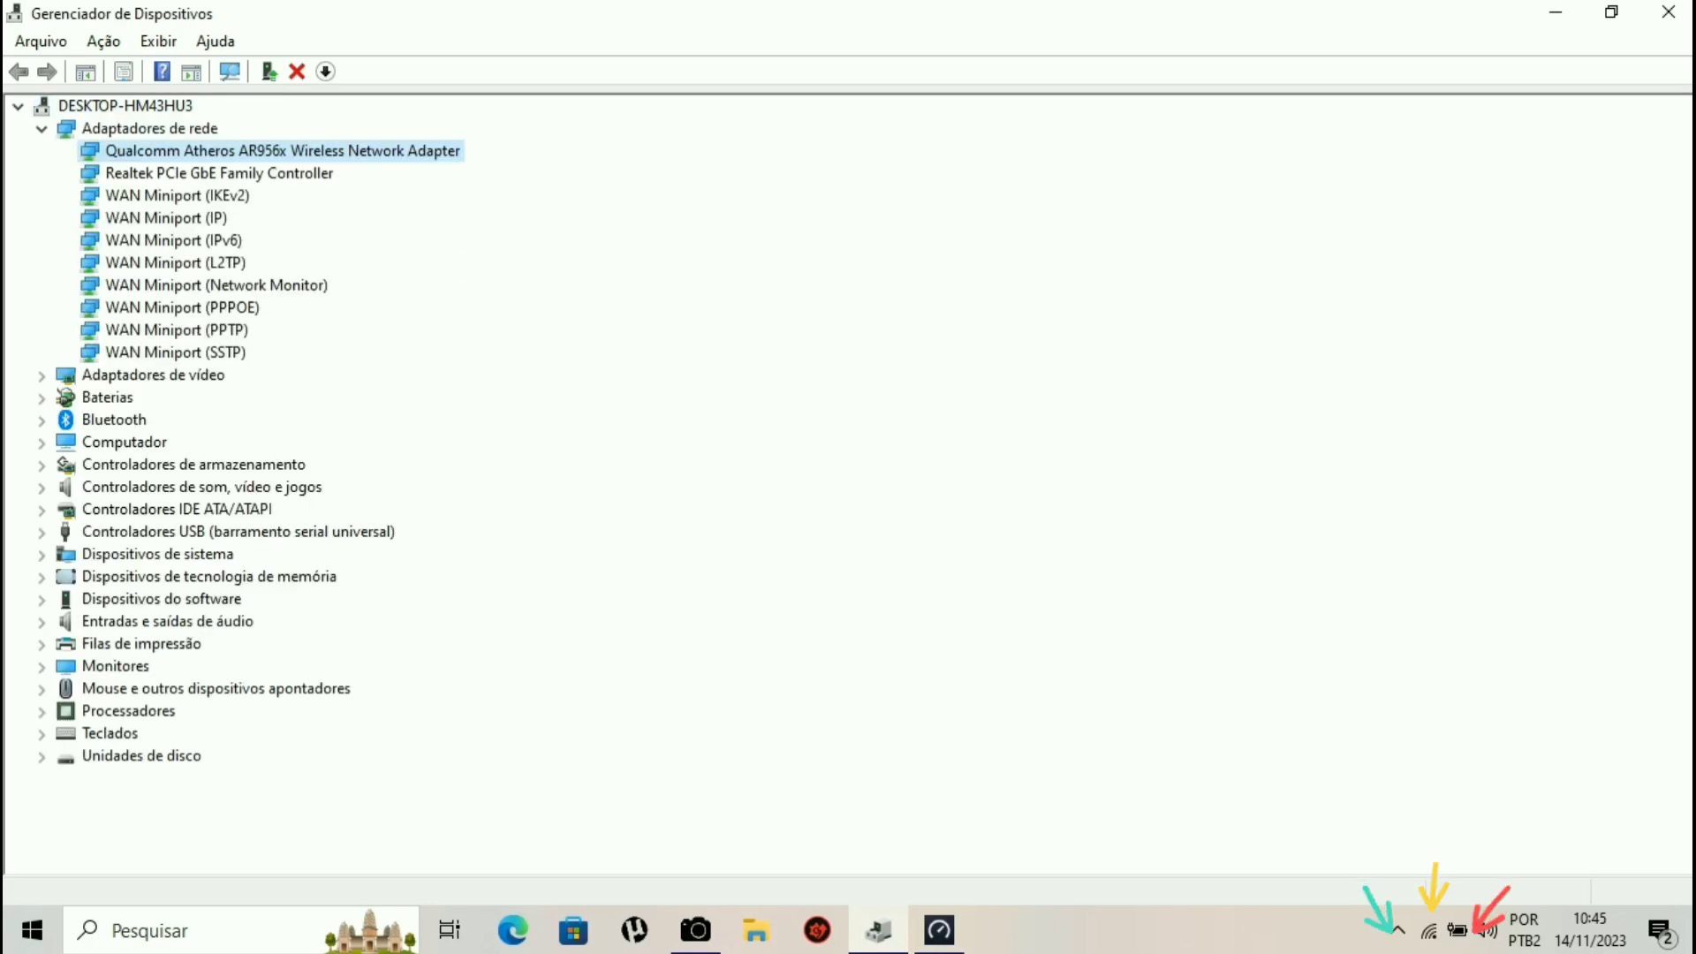
# Bring up the Qualcomm Atheros AR956x adapter's advanced properties and set AdHoc 11n to Enable.
pyautogui.hotkey('shift', 'F10')
pyautogui.press('Up')
pyautogui.press('Return')
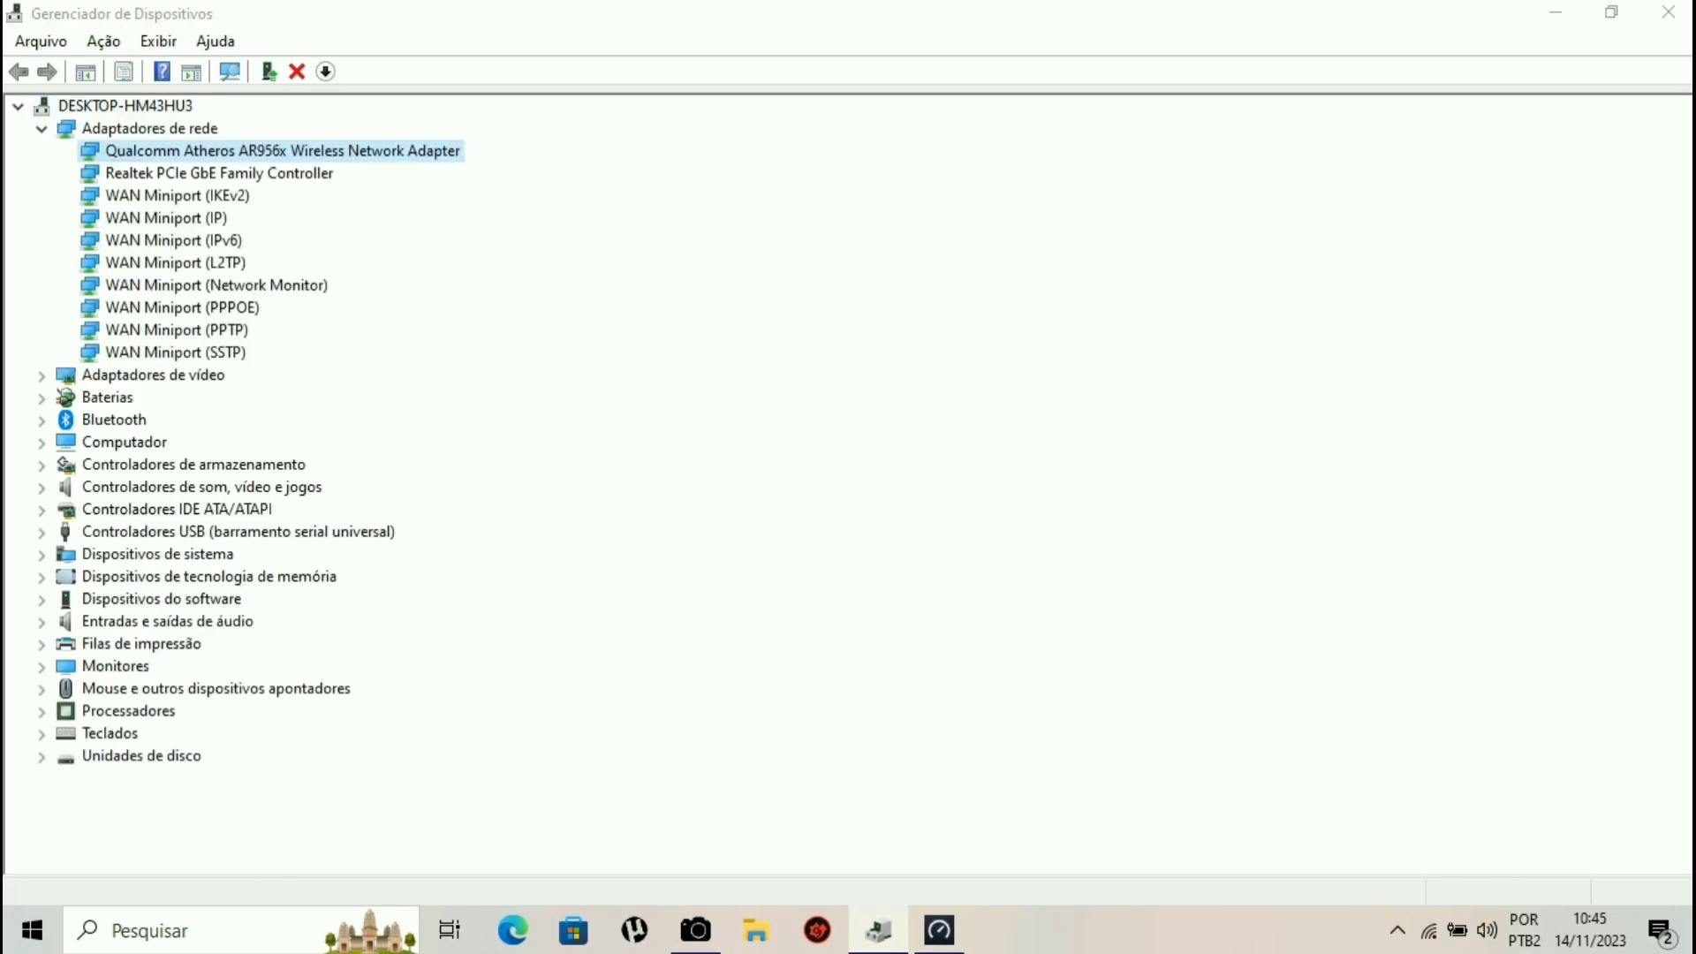
pyautogui.hotkey('ctrl', 'Tab')
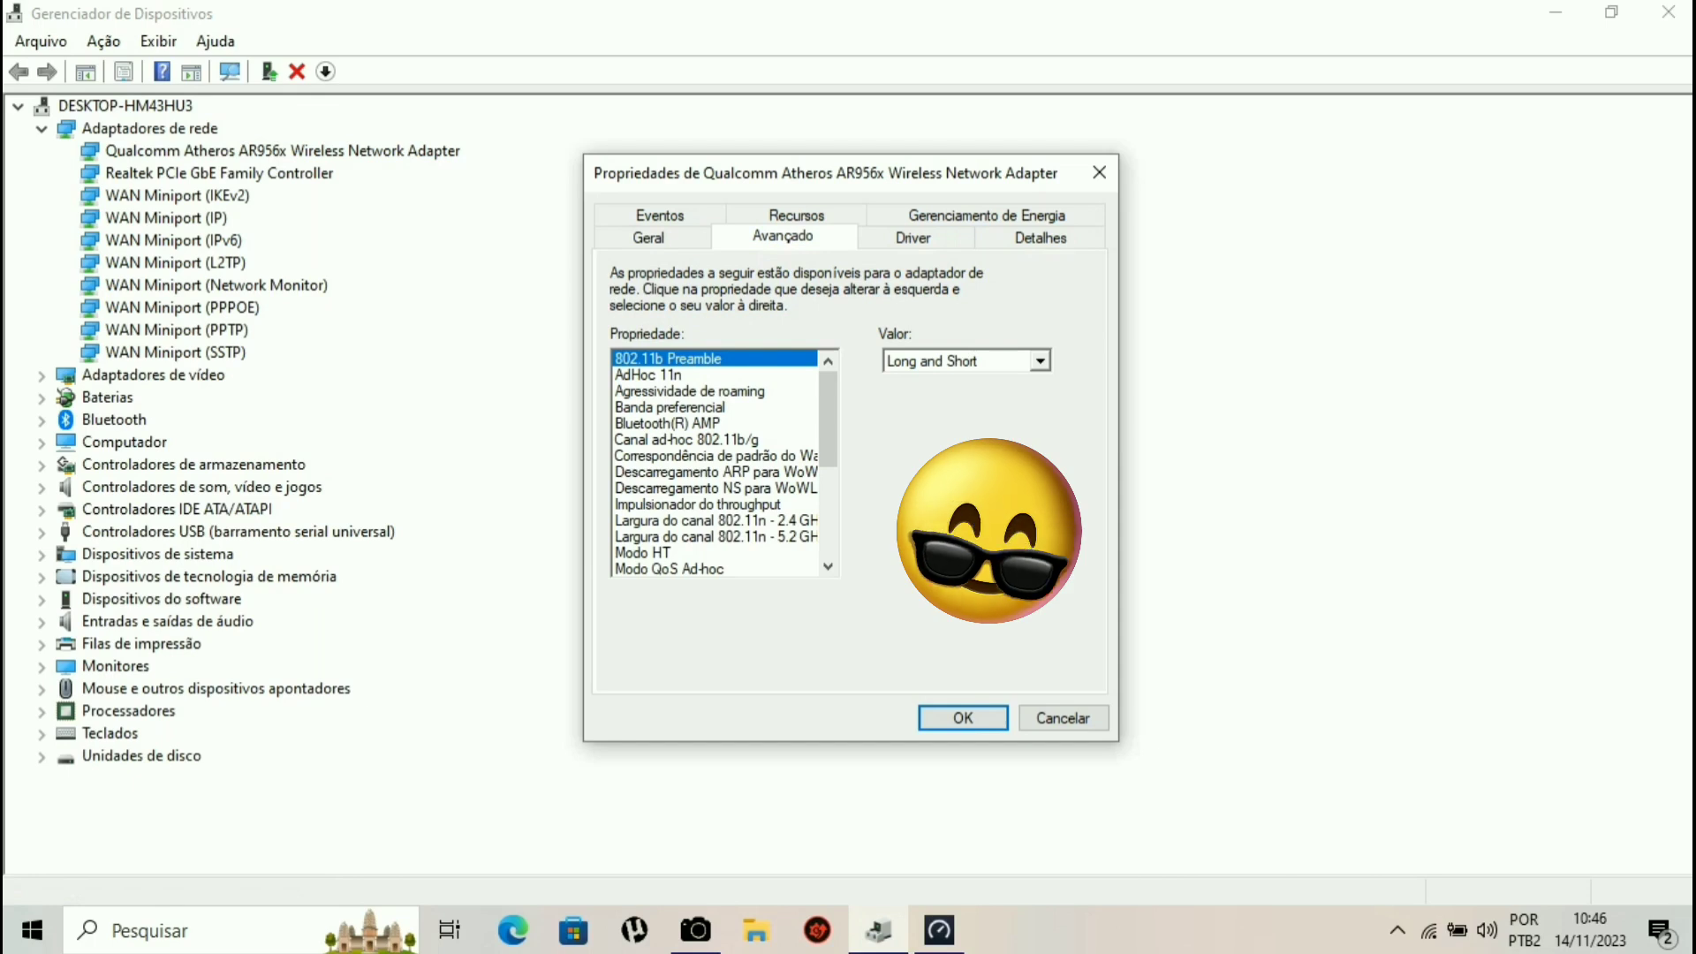
pyautogui.moveTo(828, 419)
pyautogui.mouseDown()
pyautogui.moveTo(828, 508)
pyautogui.moveTo(828, 419)
pyautogui.mouseUp()
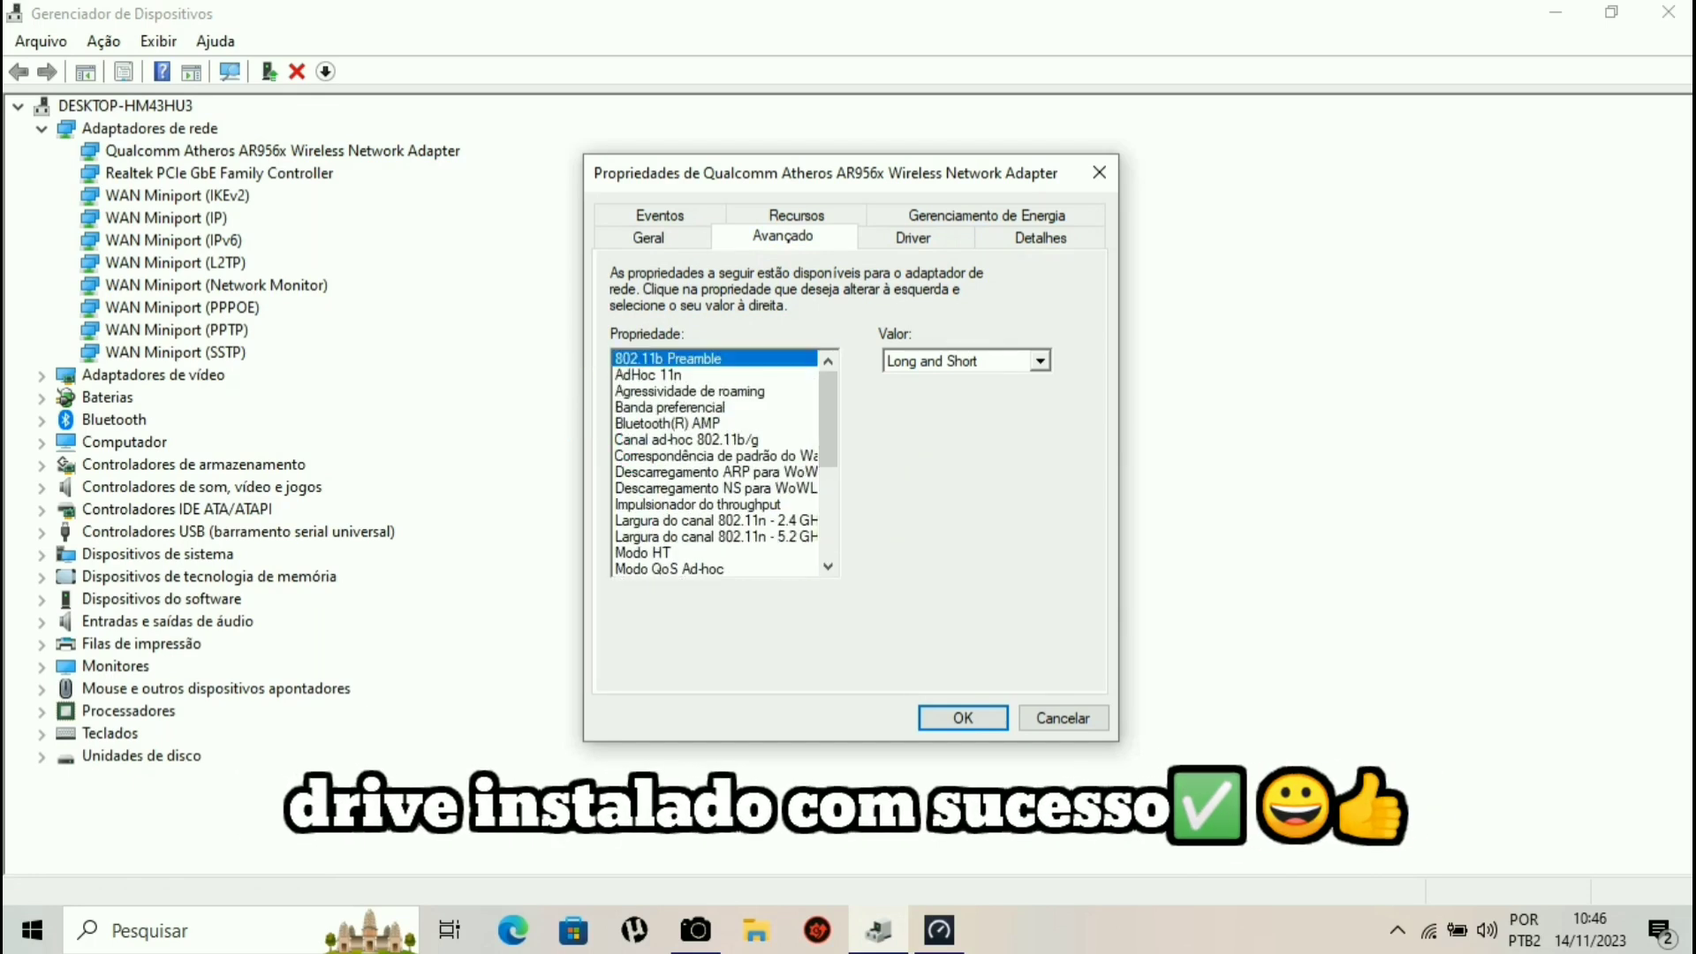
pyautogui.click(671, 376)
pyautogui.click(1040, 361)
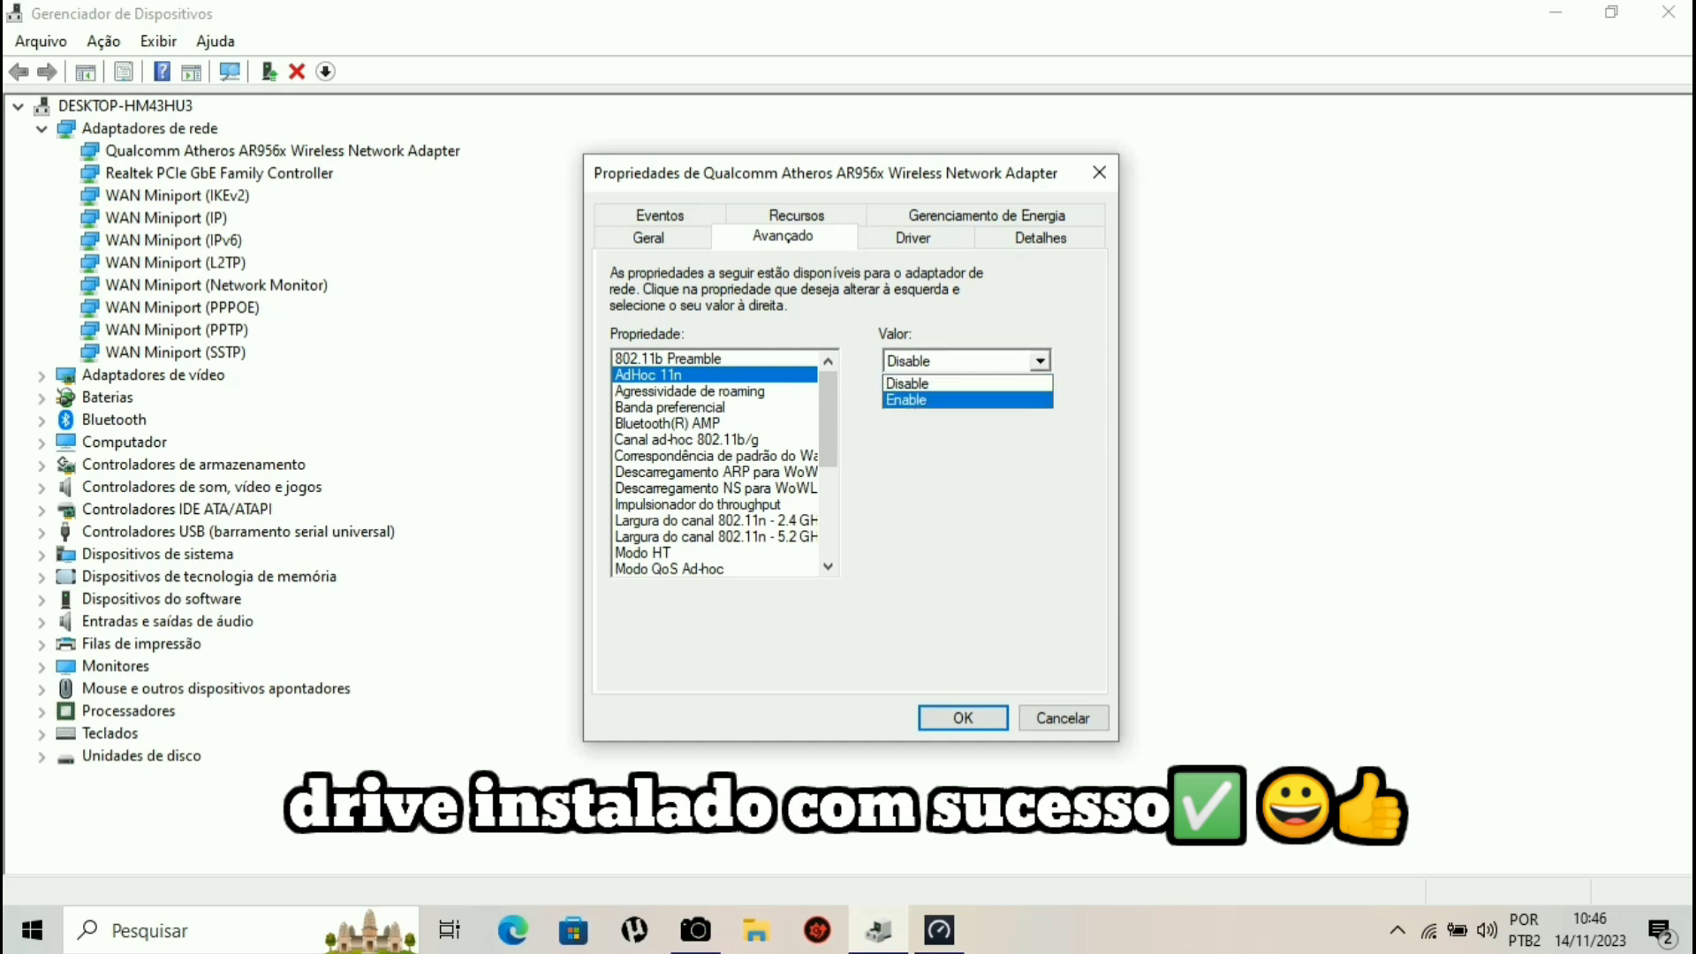
pyautogui.click(963, 399)
# Choose a value for the adapter's roaming aggressiveness, and set the preferred band to option 3, the 5.2 GHz band.
pyautogui.click(690, 391)
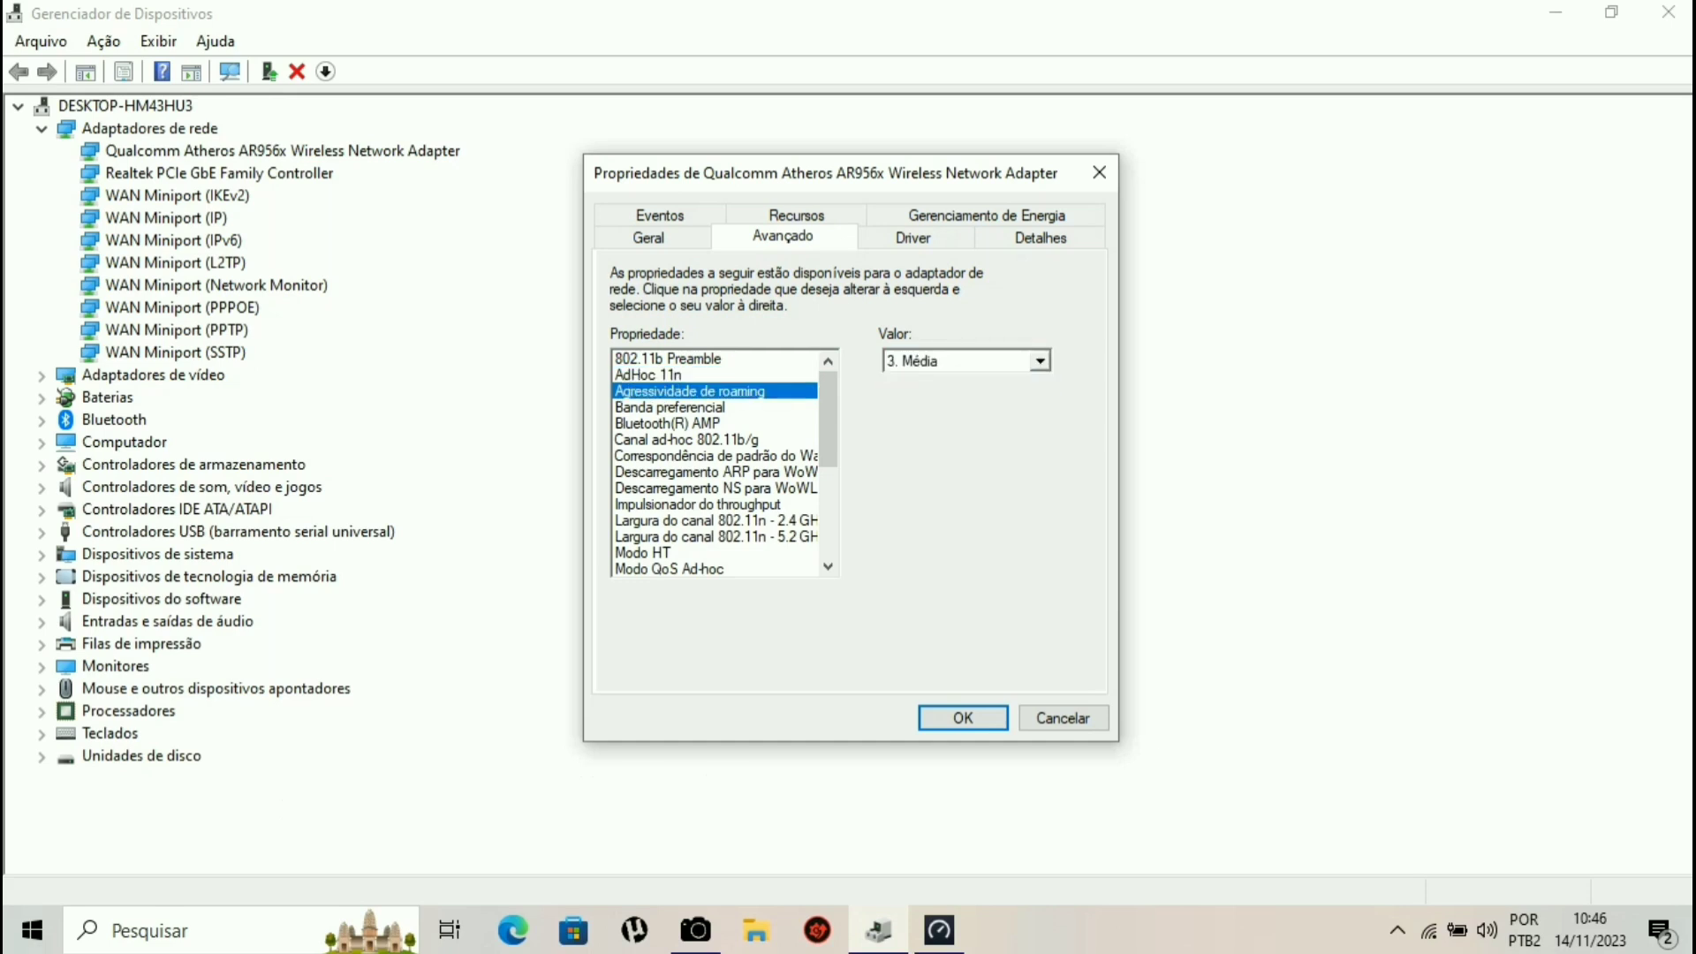
pyautogui.click(1040, 362)
pyautogui.click(937, 449)
pyautogui.click(685, 408)
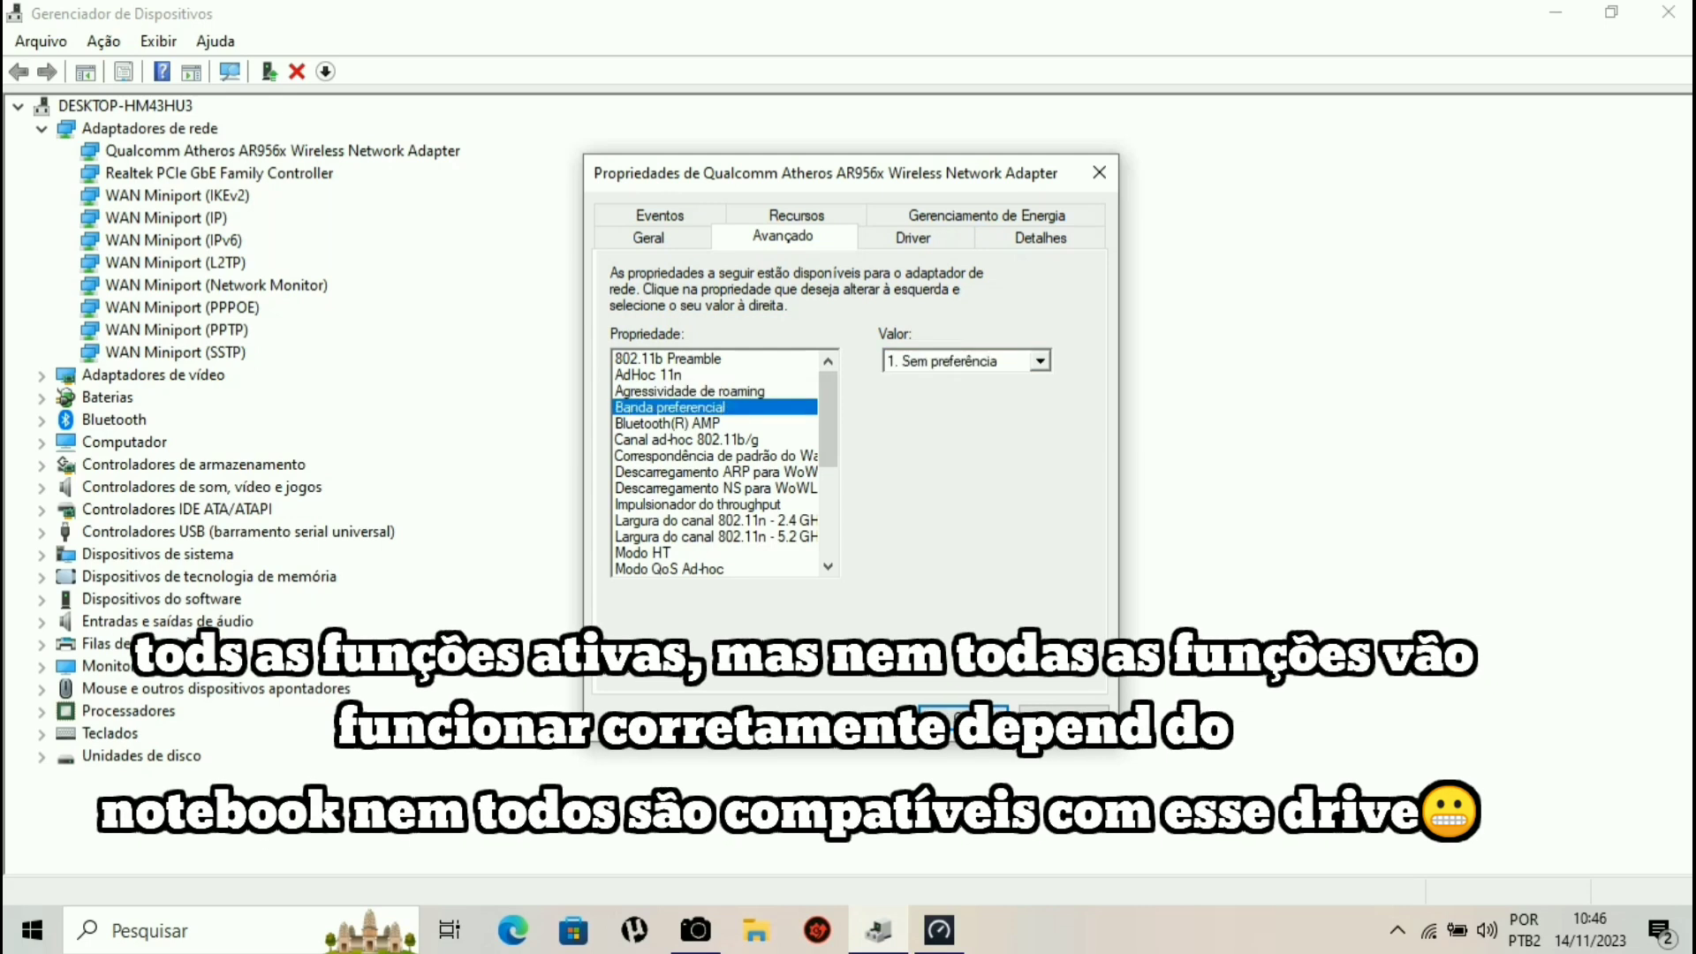
pyautogui.click(1040, 360)
pyautogui.click(918, 416)
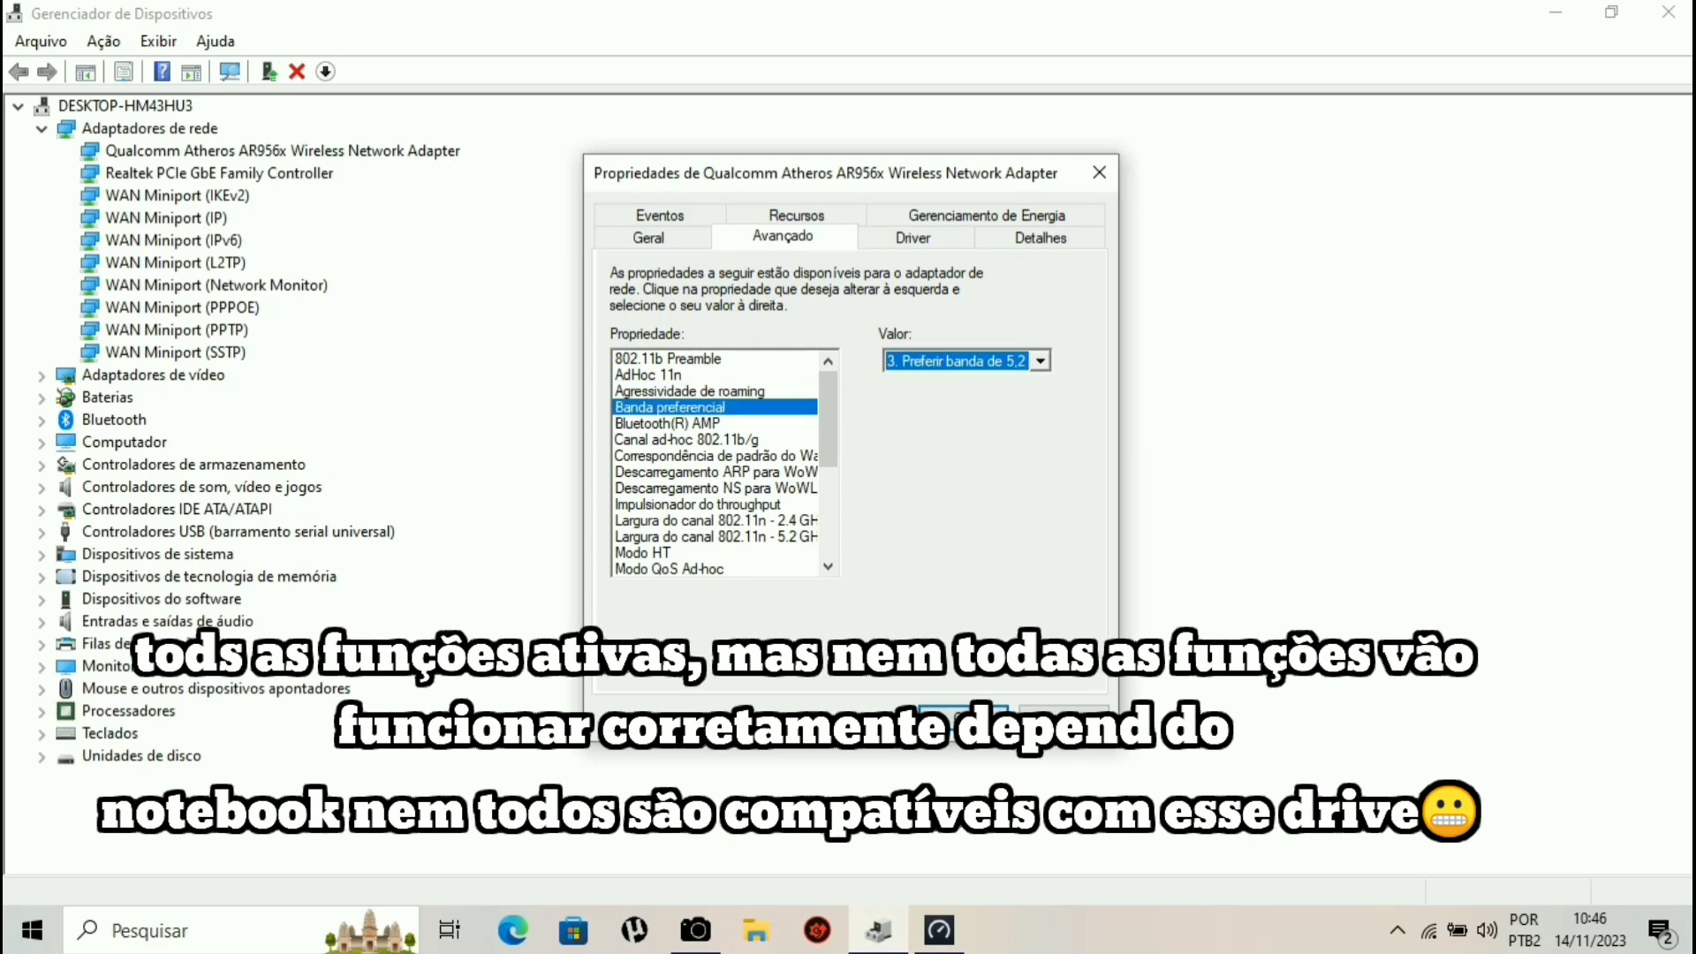
# Review the properties from the ad-hoc channel to the throughput booster, and set the 802.11n 2.4 GHz channel width to 20 MHz.
pyautogui.click(688, 440)
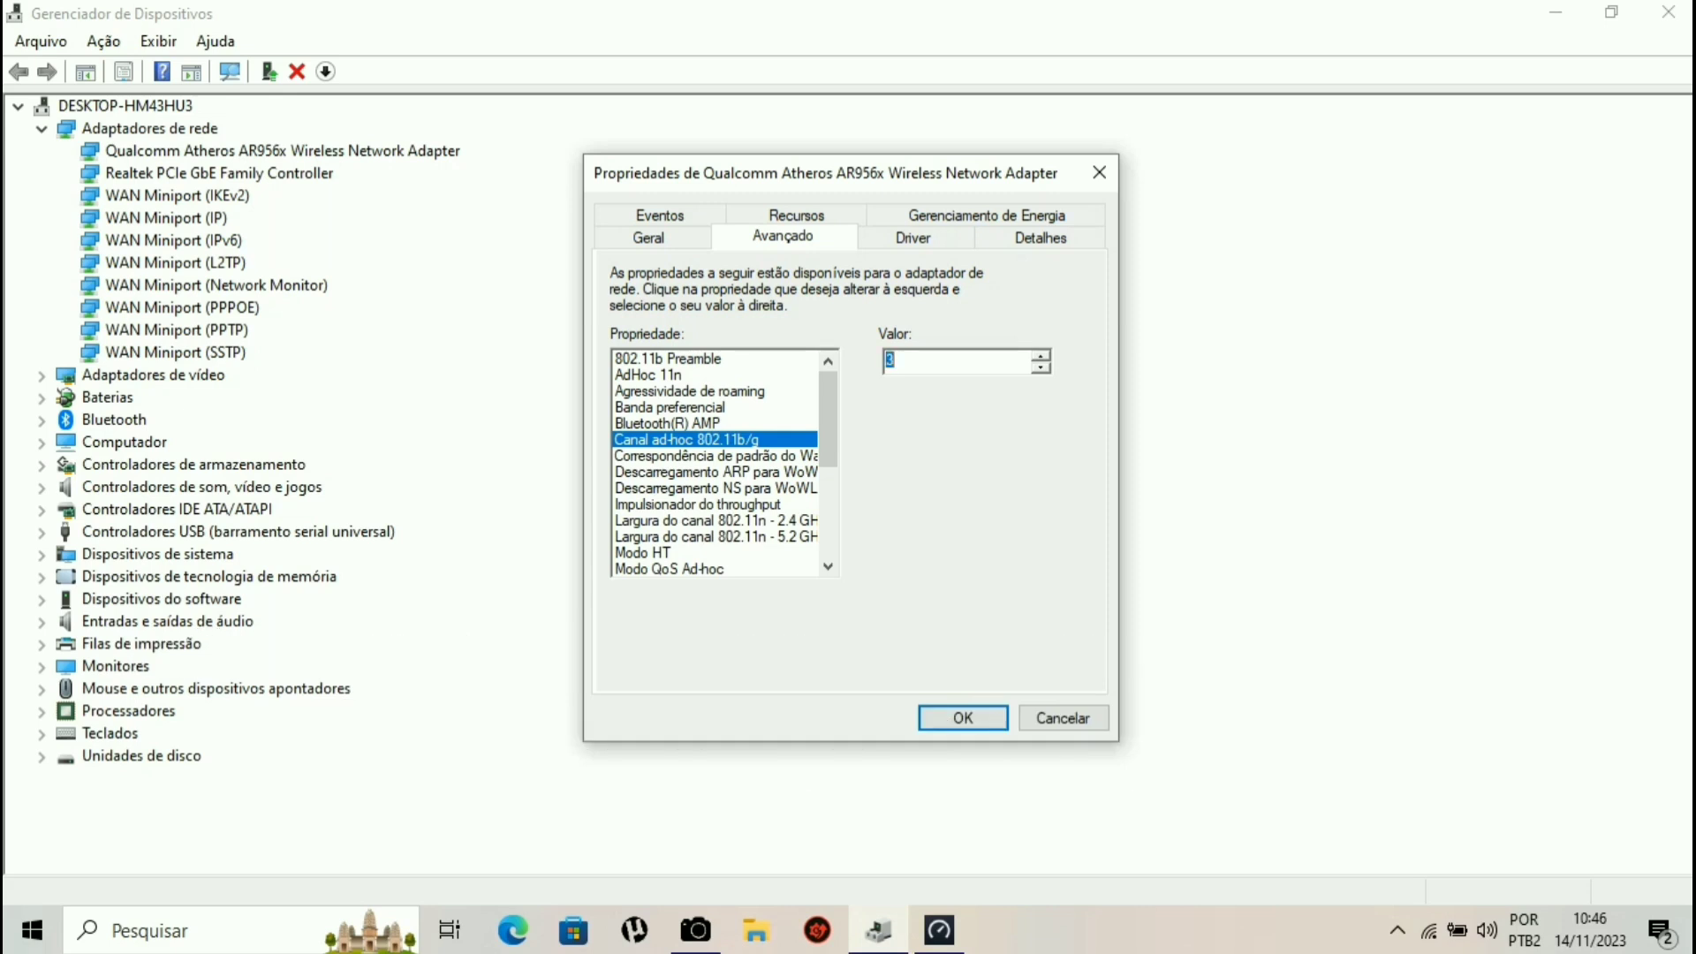
pyautogui.click(715, 456)
pyautogui.click(716, 472)
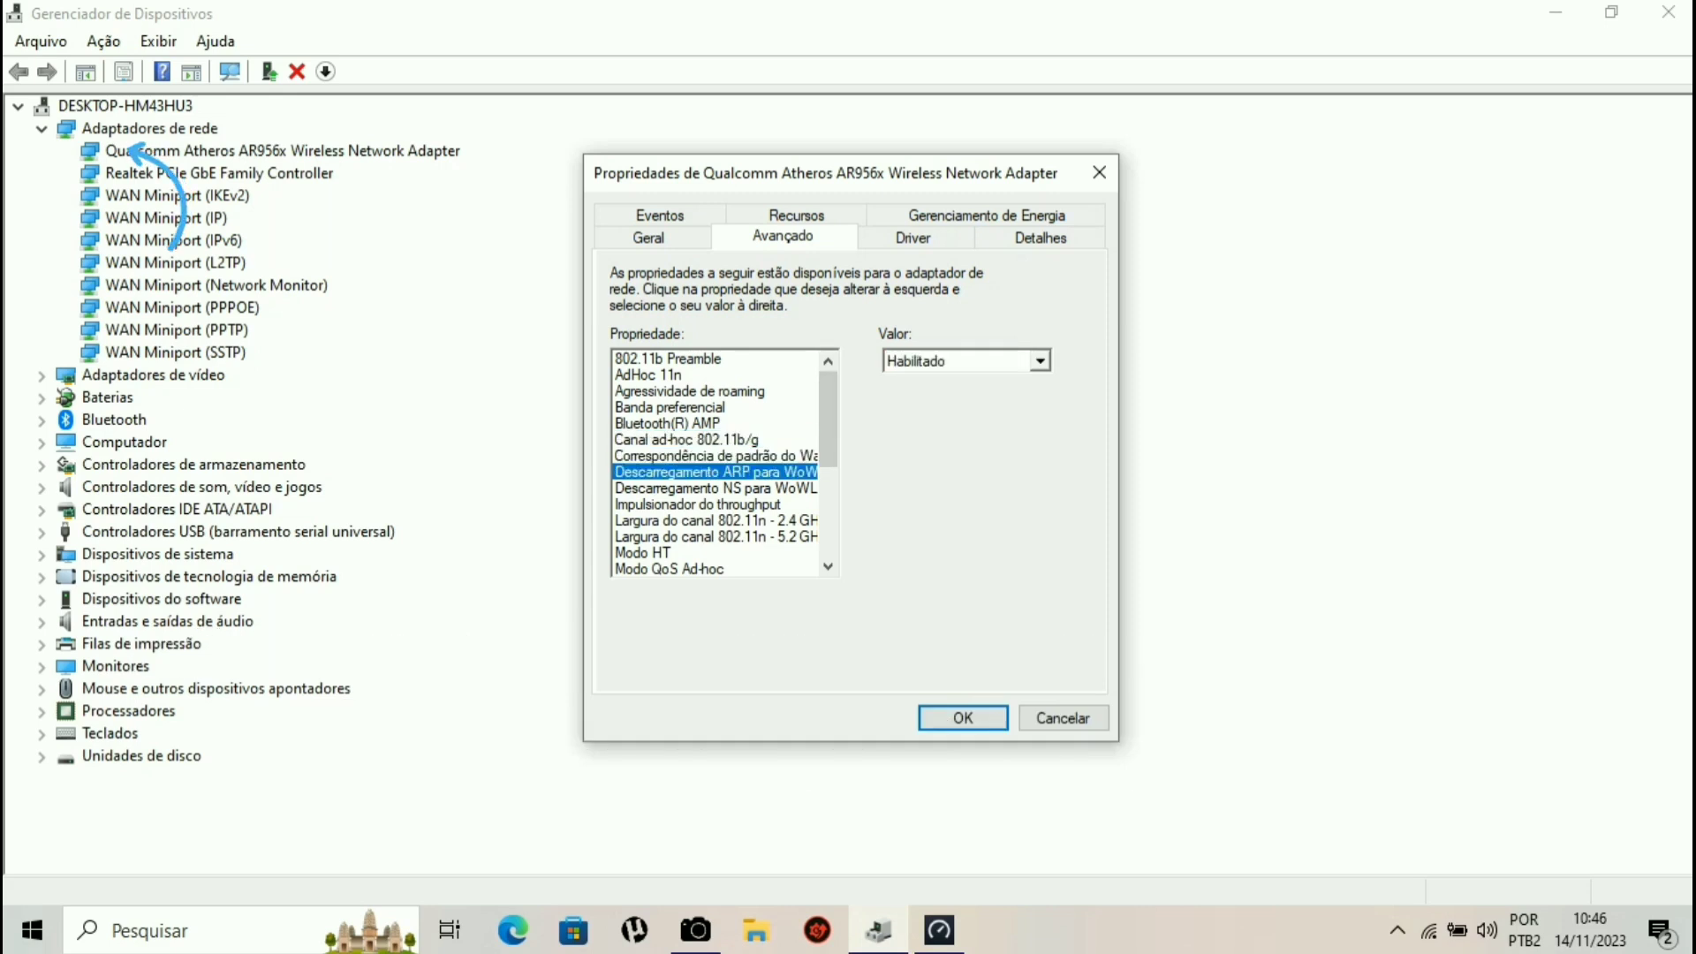
pyautogui.click(716, 488)
pyautogui.click(716, 505)
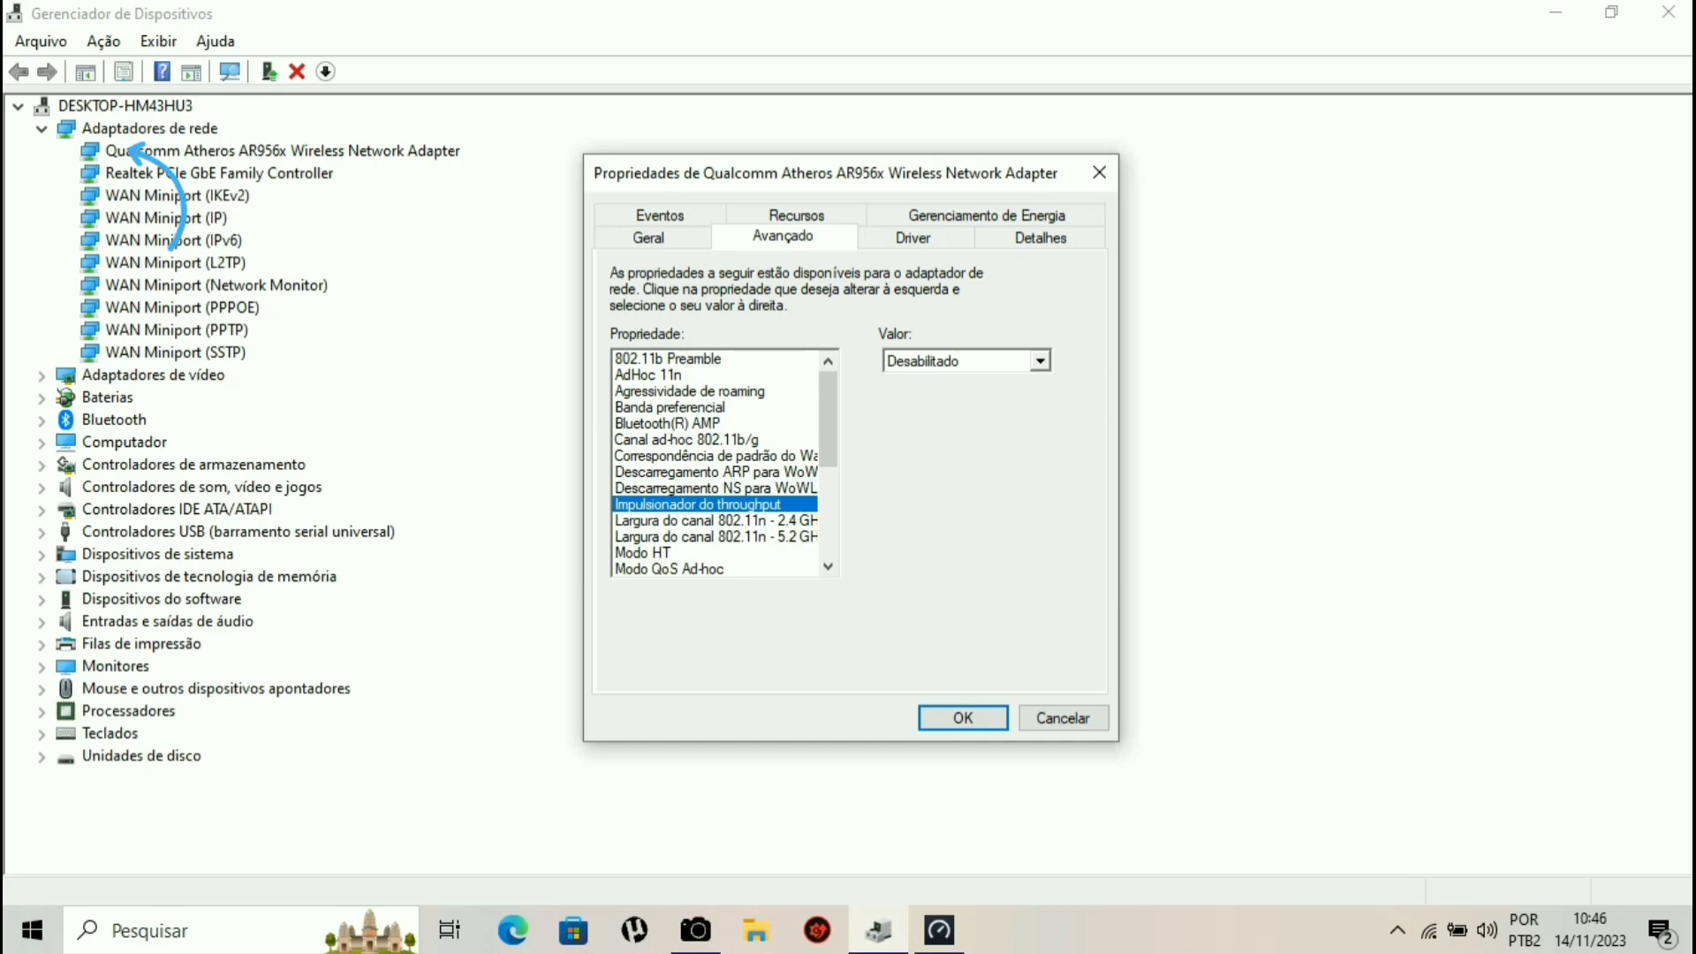
pyautogui.click(716, 522)
pyautogui.click(1041, 361)
pyautogui.click(956, 383)
pyautogui.click(715, 521)
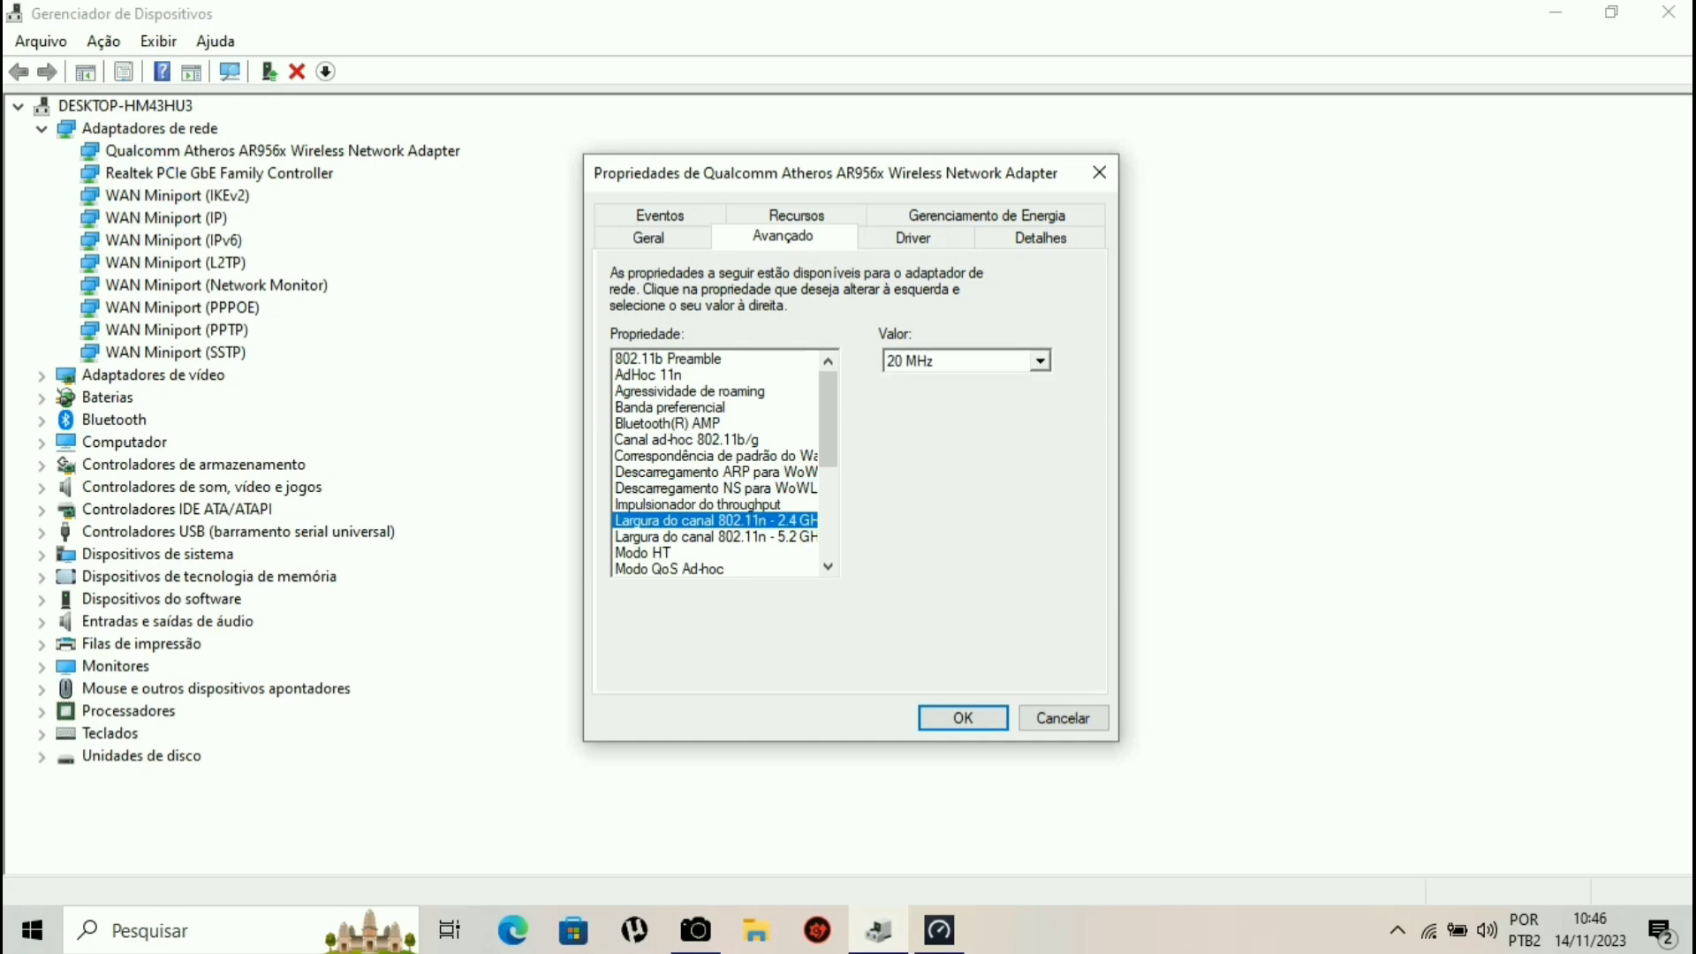
# Check the adapter's 802.11n 5.2 GHz channel width, HT mode, ad-hoc QoS mode and the available wireless modes.
pyautogui.click(715, 538)
pyautogui.moveTo(828, 419); pyautogui.dragTo(828, 467)
pyautogui.click(716, 440)
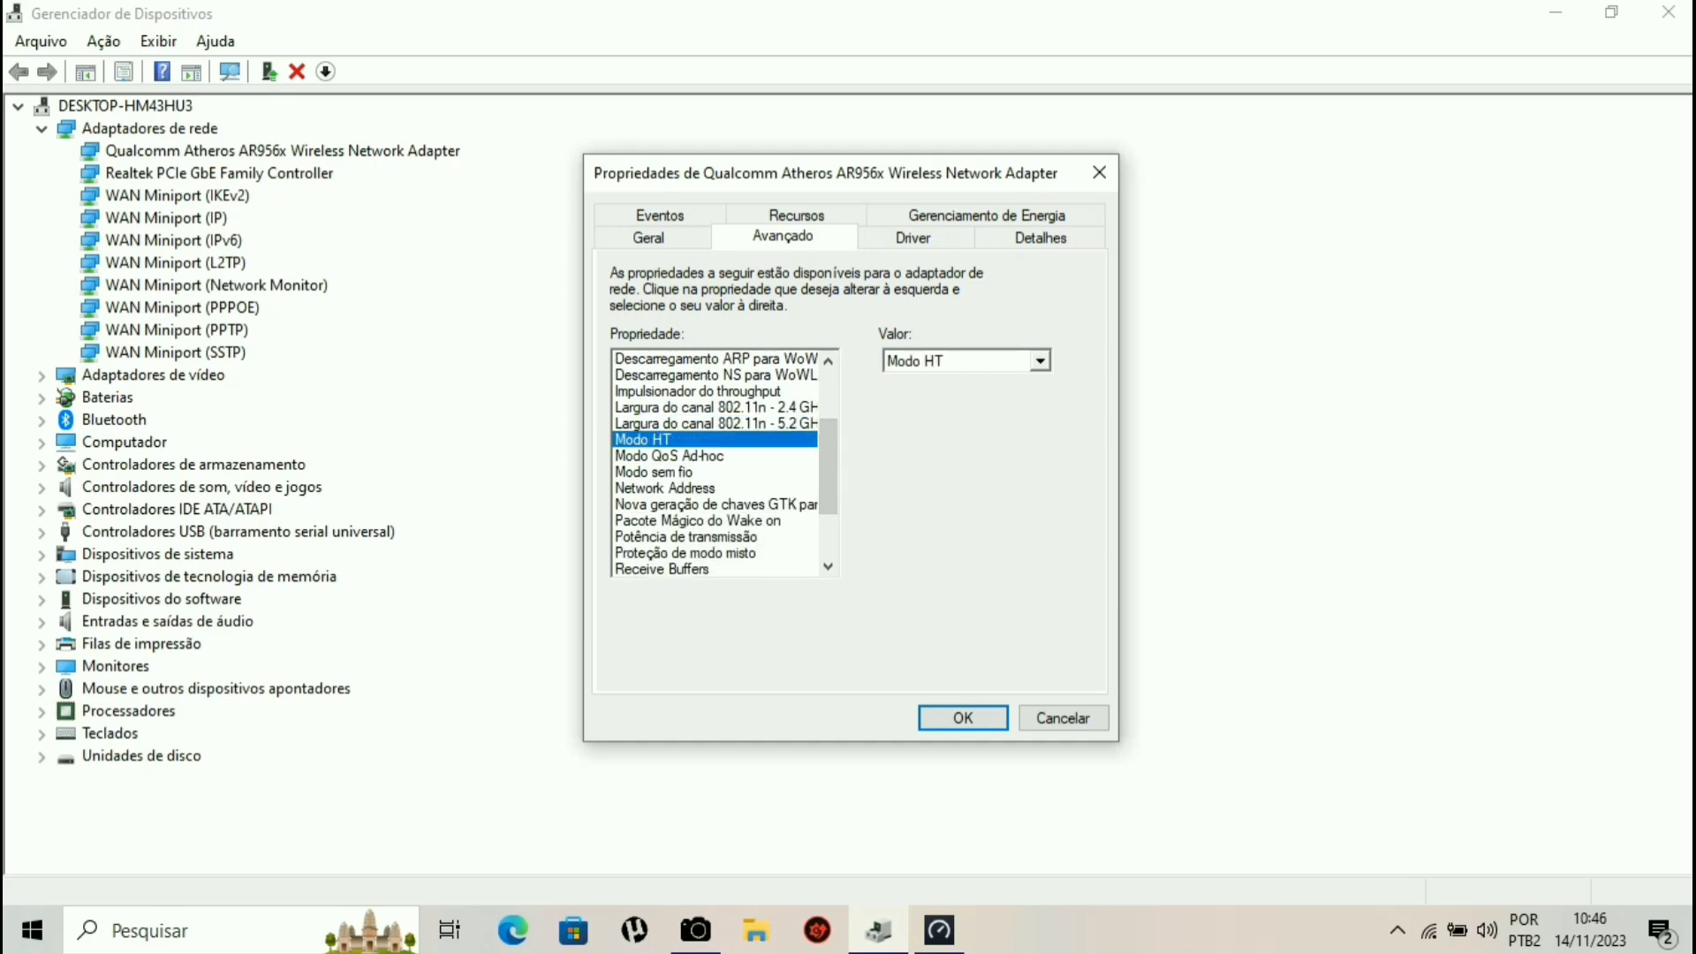
pyautogui.click(715, 456)
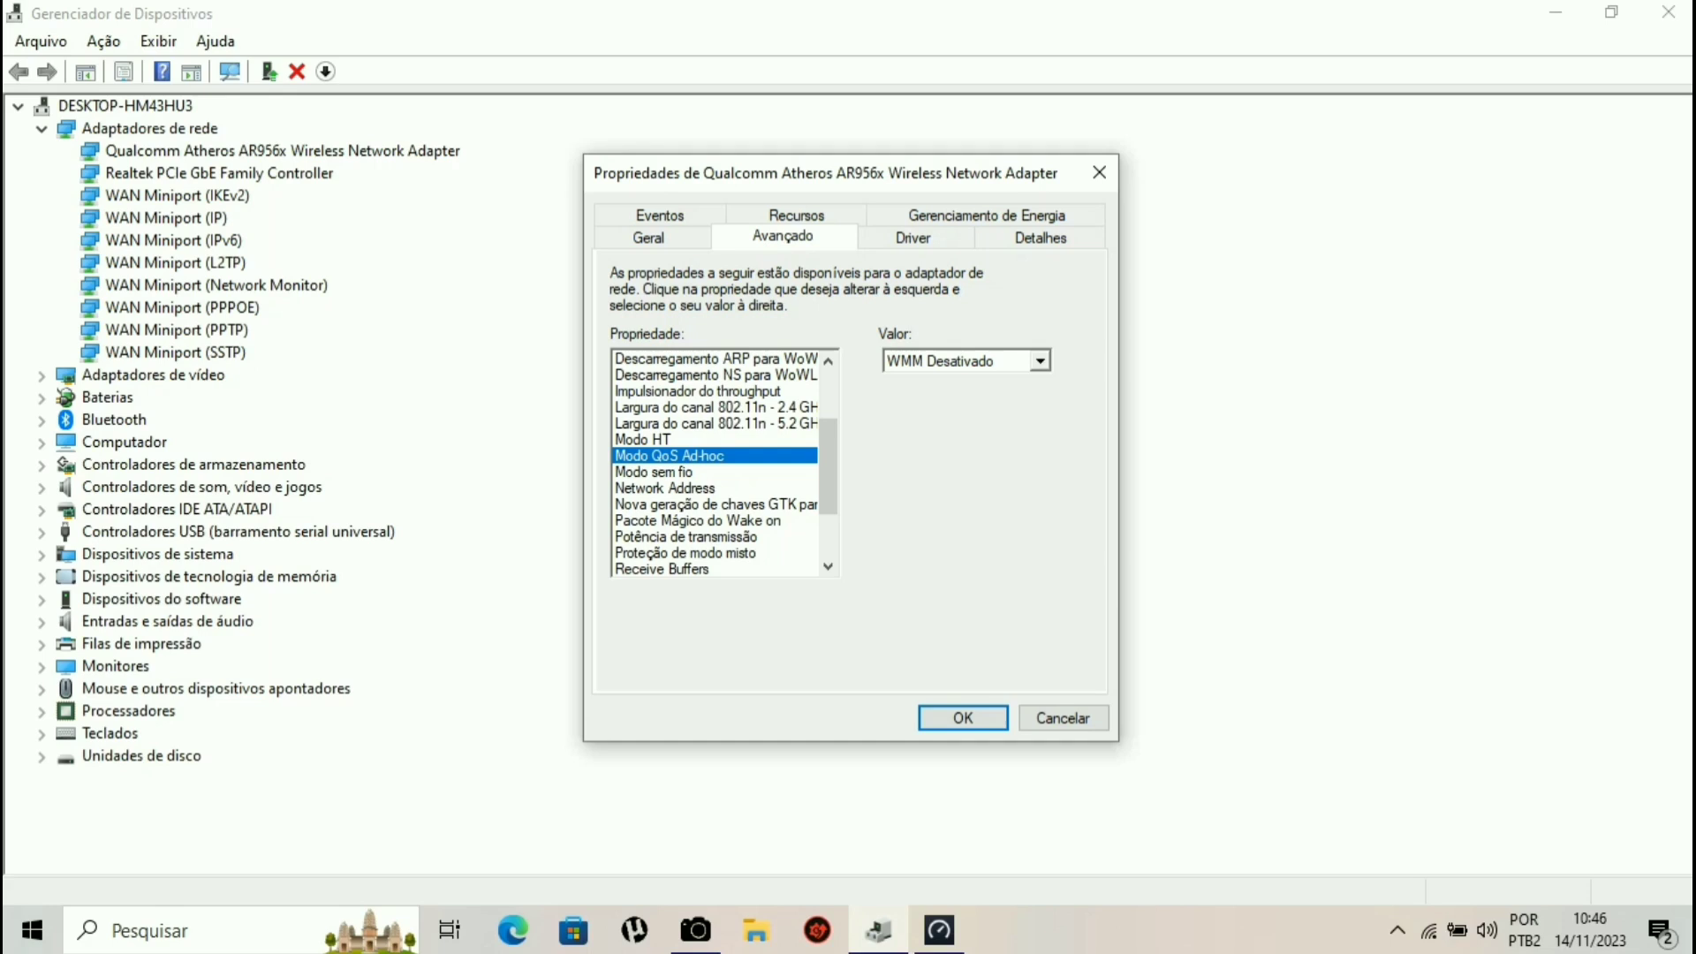
pyautogui.click(714, 472)
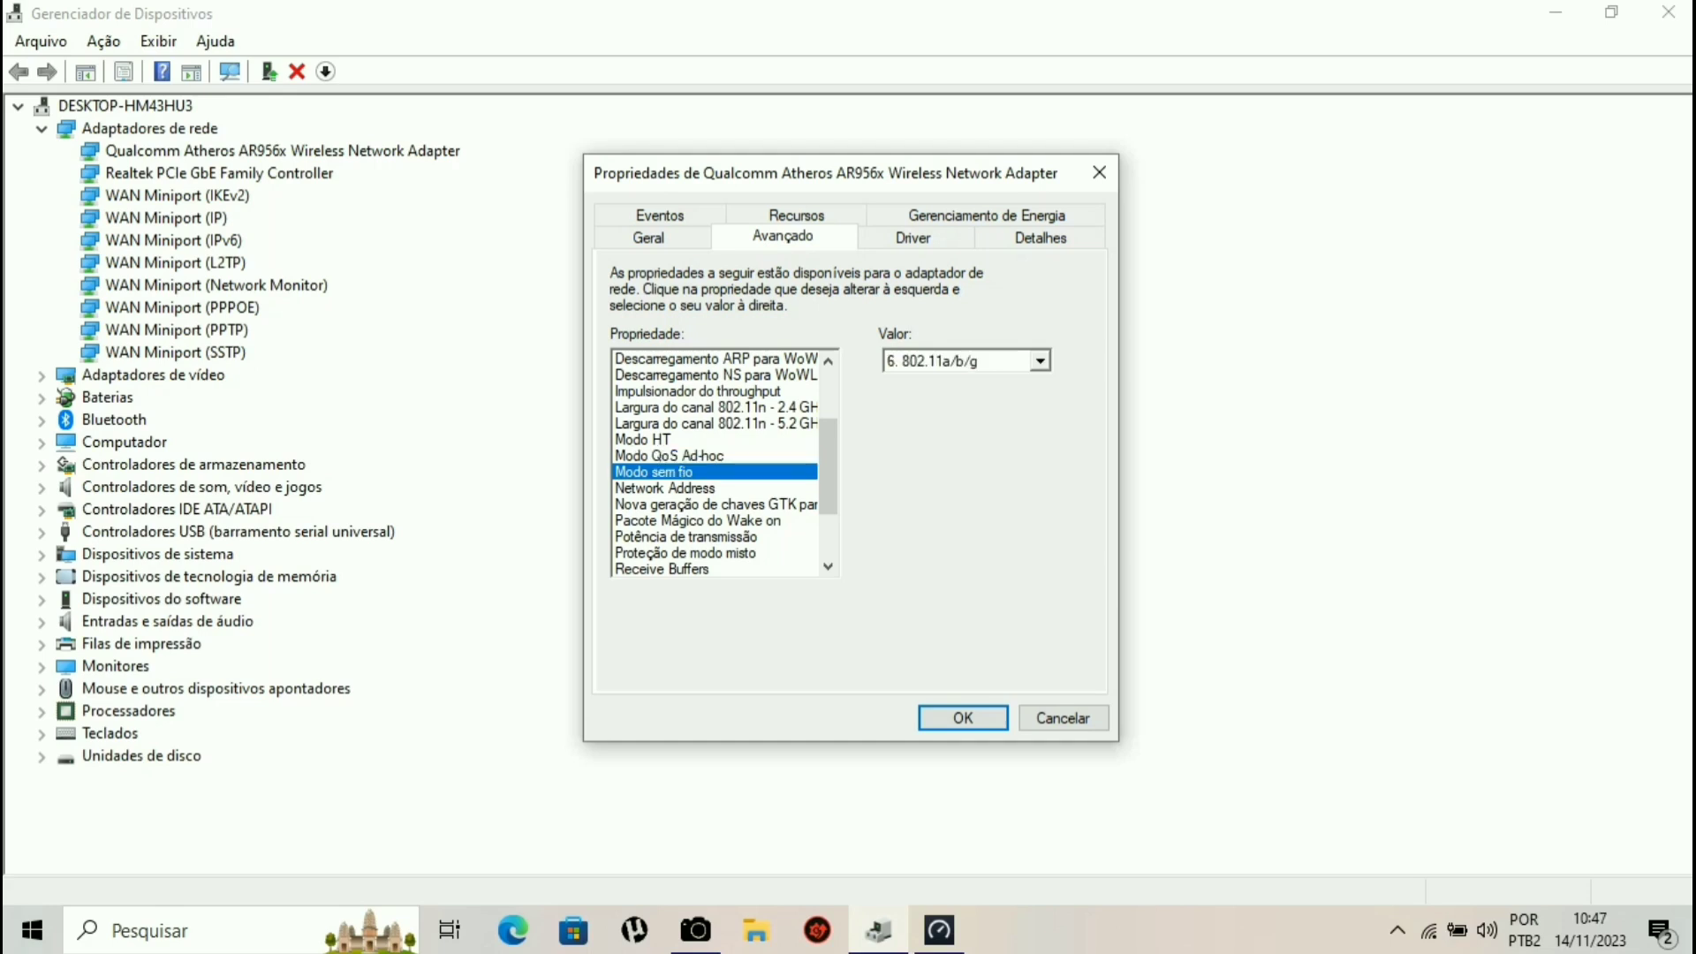
pyautogui.click(1040, 360)
pyautogui.click(1041, 360)
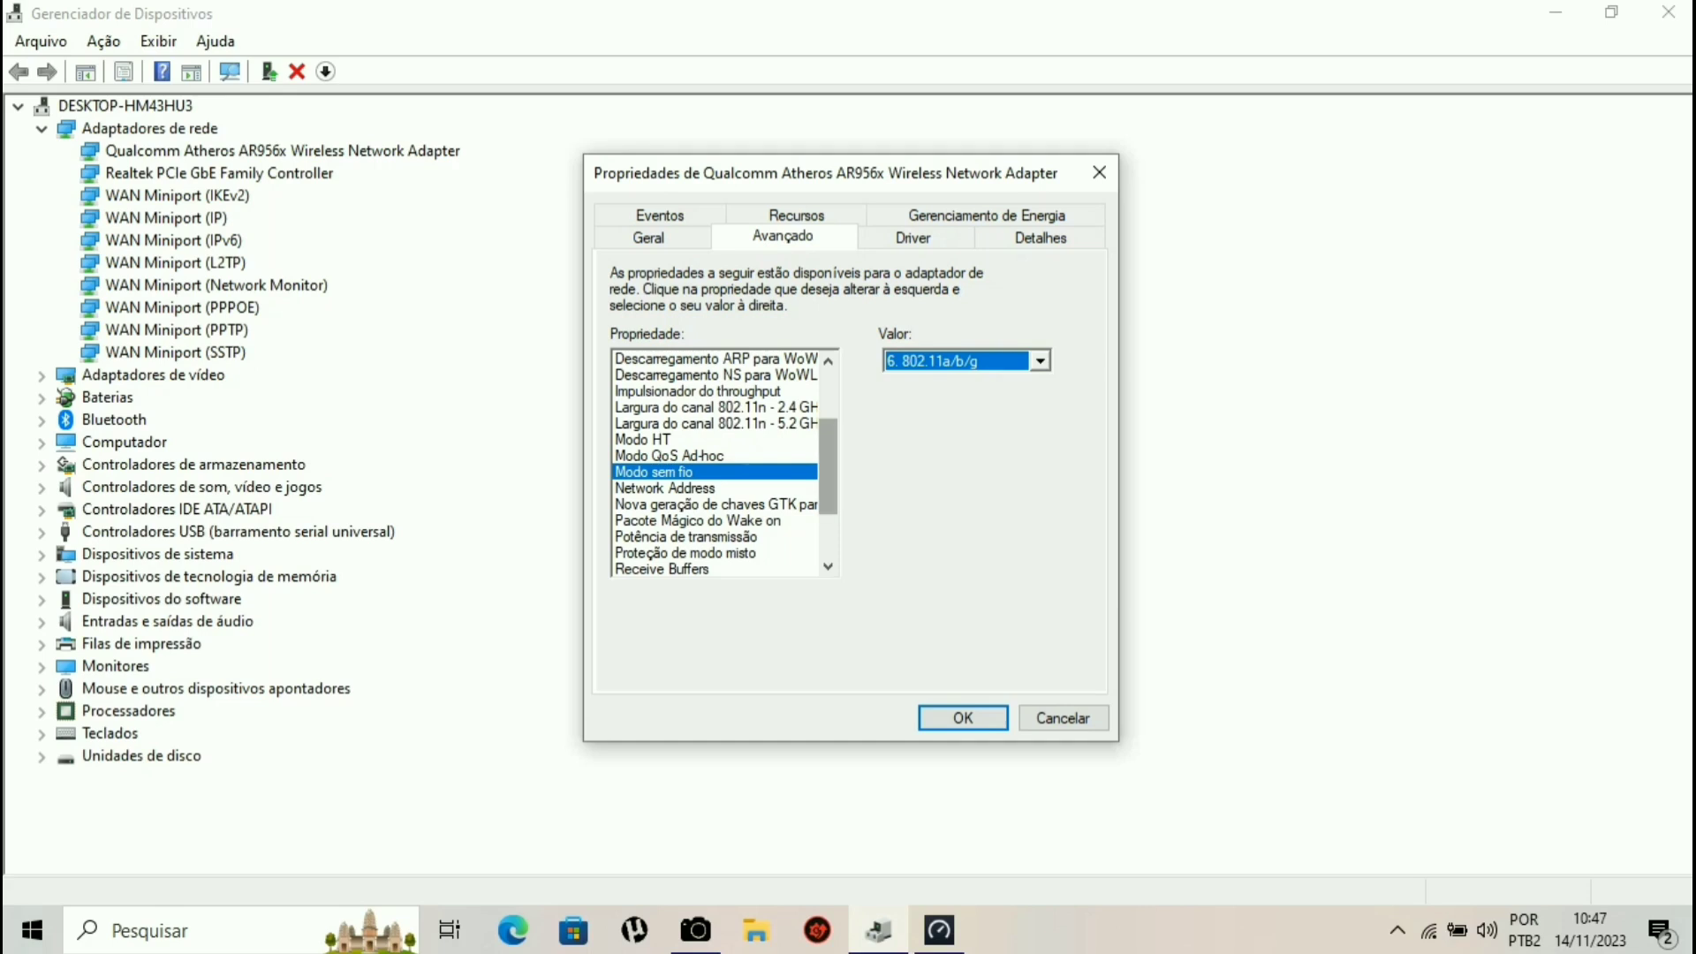
# Check the advanced properties from the network address through to mixed mode protection.
pyautogui.moveTo(828, 467); pyautogui.dragTo(828, 509)
pyautogui.click(665, 391)
pyautogui.click(685, 408)
pyautogui.click(685, 424)
pyautogui.click(685, 440)
pyautogui.click(684, 456)
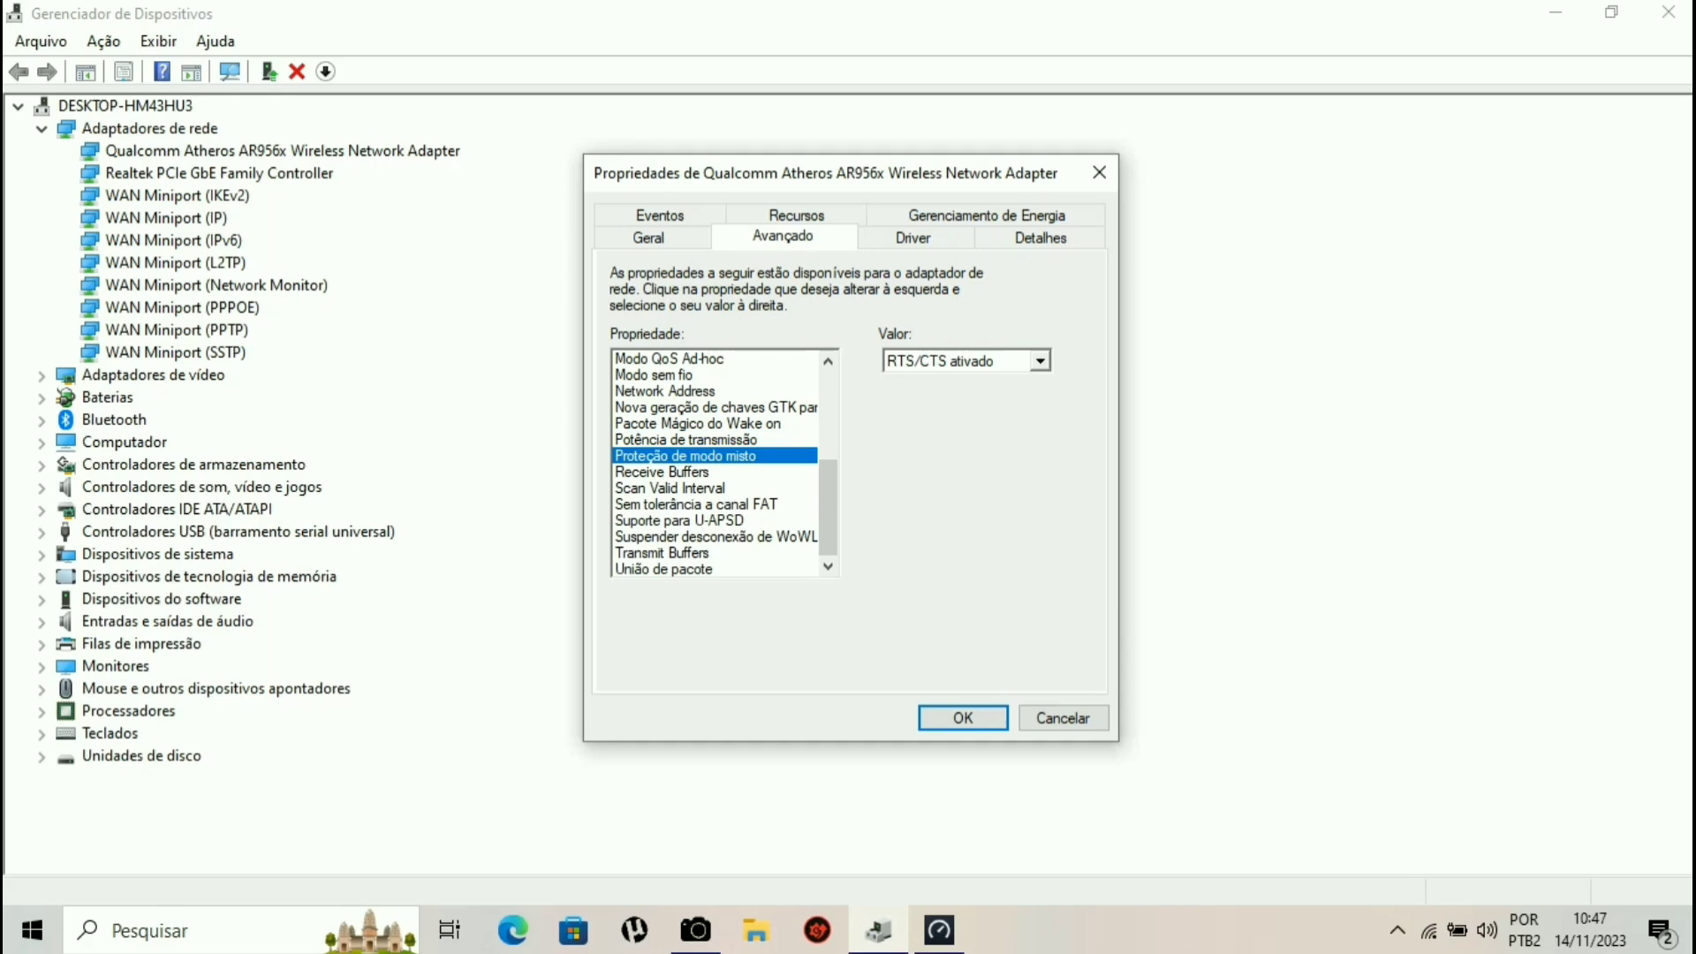
# Set the adapter's transmission power to "5. Mais alto".
pyautogui.click(685, 424)
pyautogui.click(685, 440)
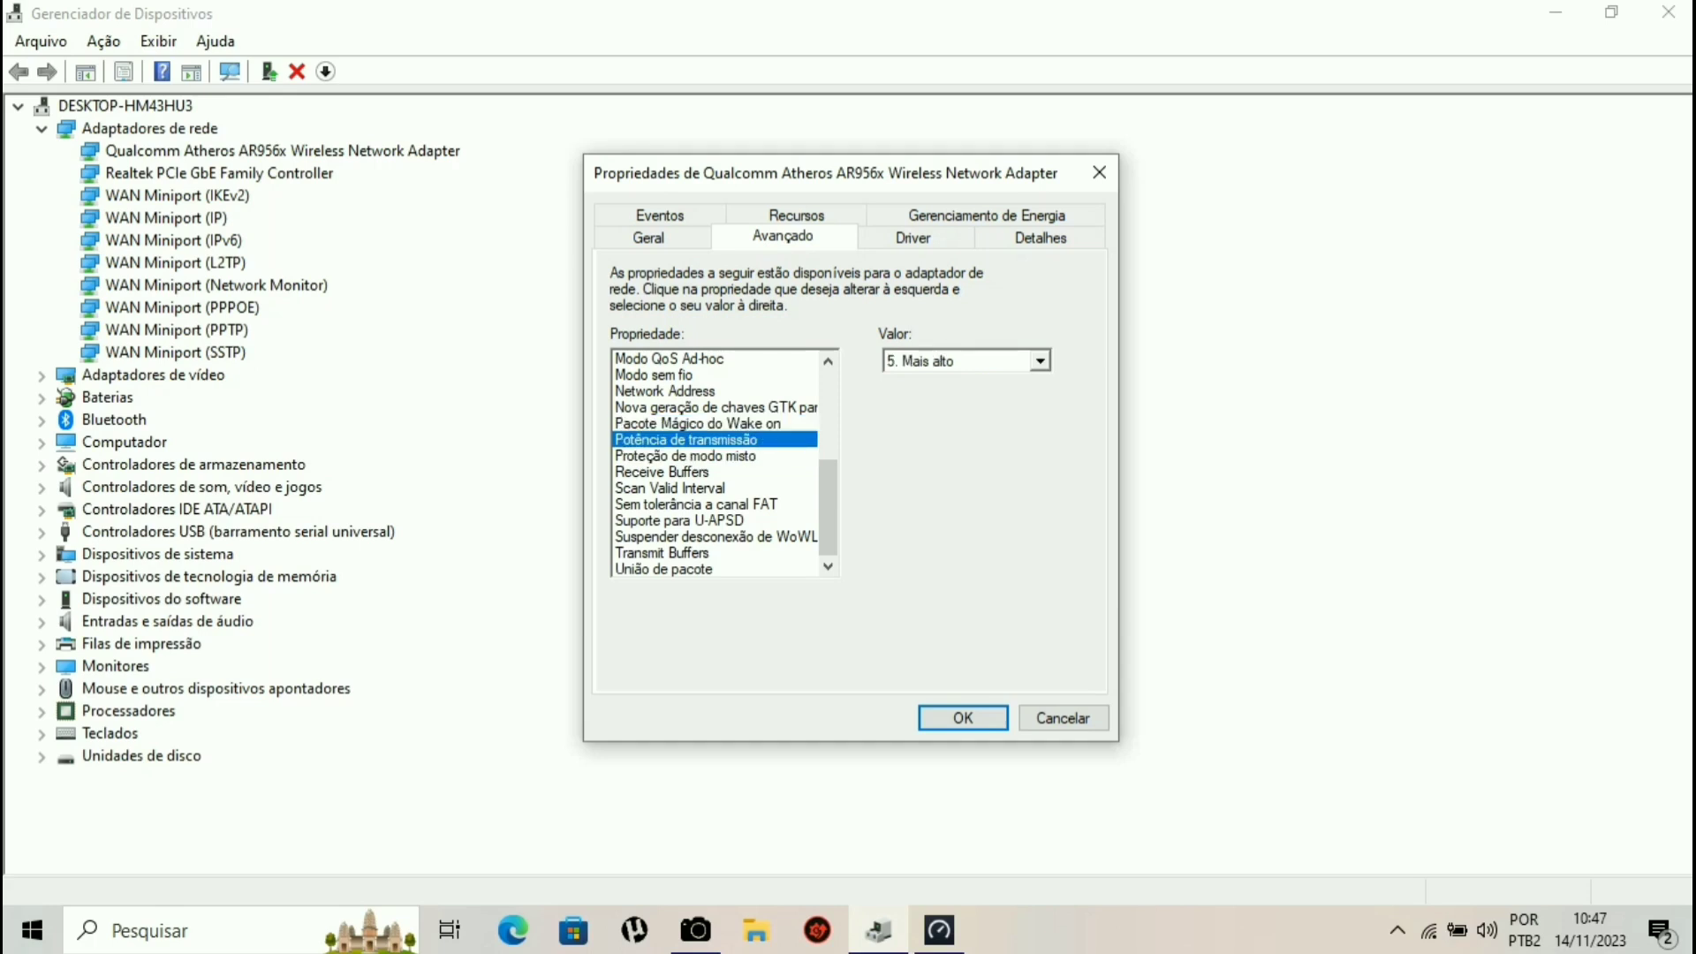
pyautogui.click(1041, 361)
pyautogui.click(936, 448)
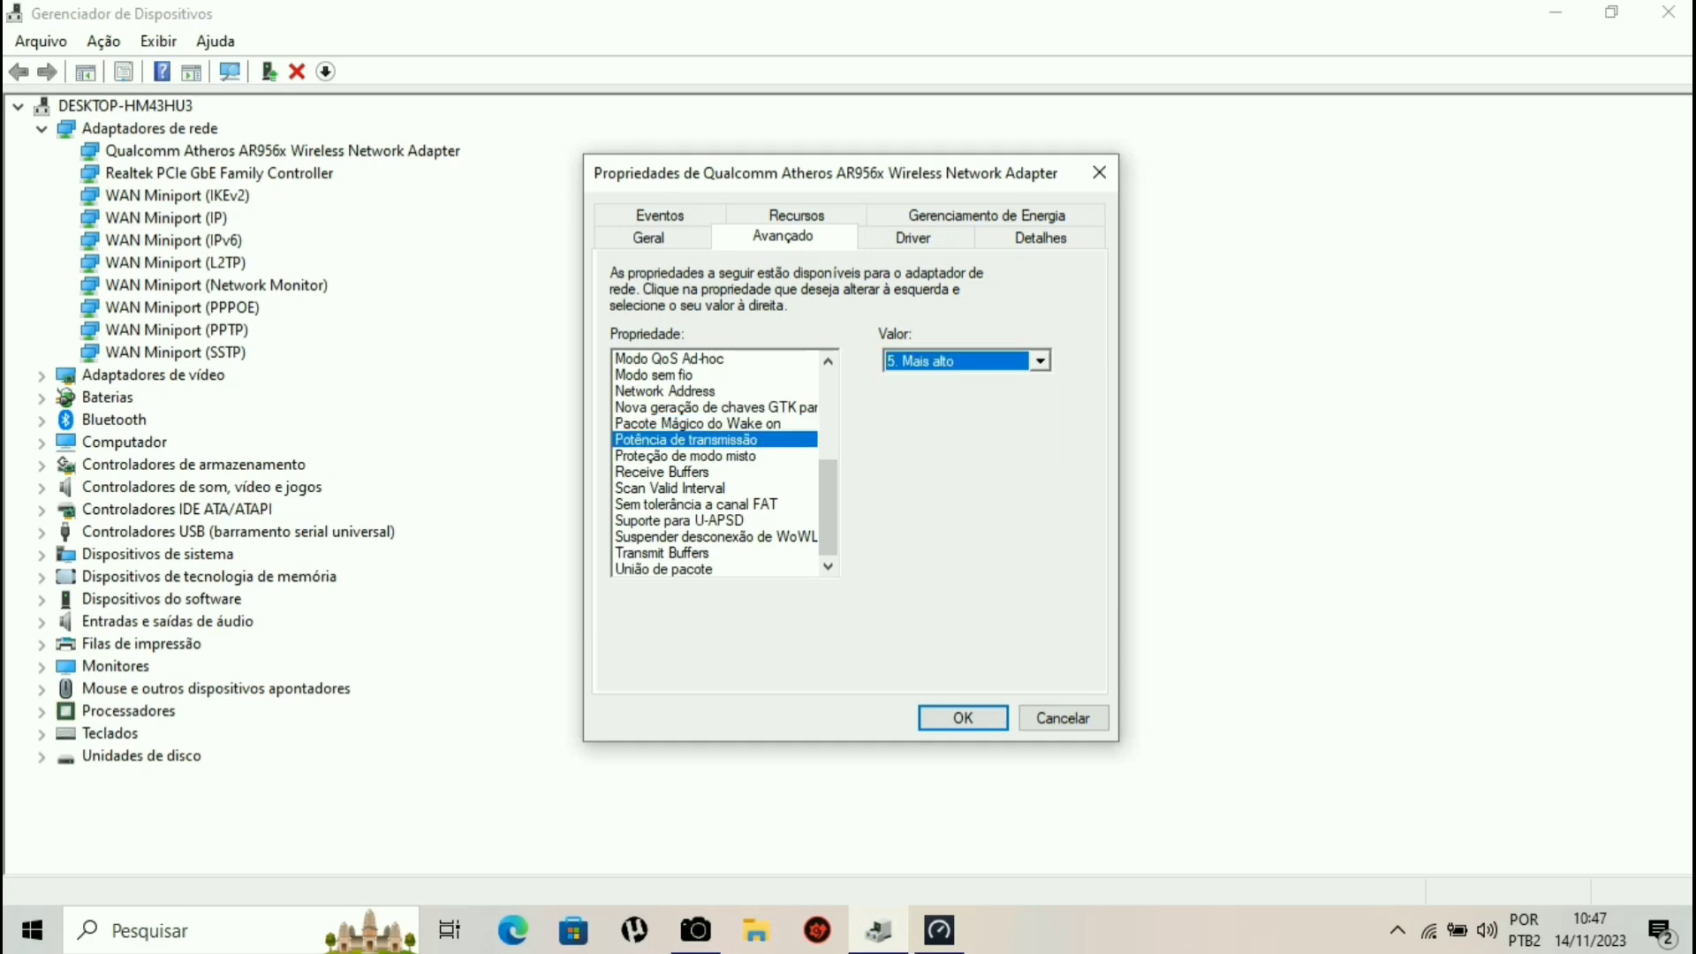
# Examine the remaining advanced properties, from mixed mode protection and Receive Buffers down to packet coalescing.
pyautogui.click(650, 455)
pyautogui.press('Down')
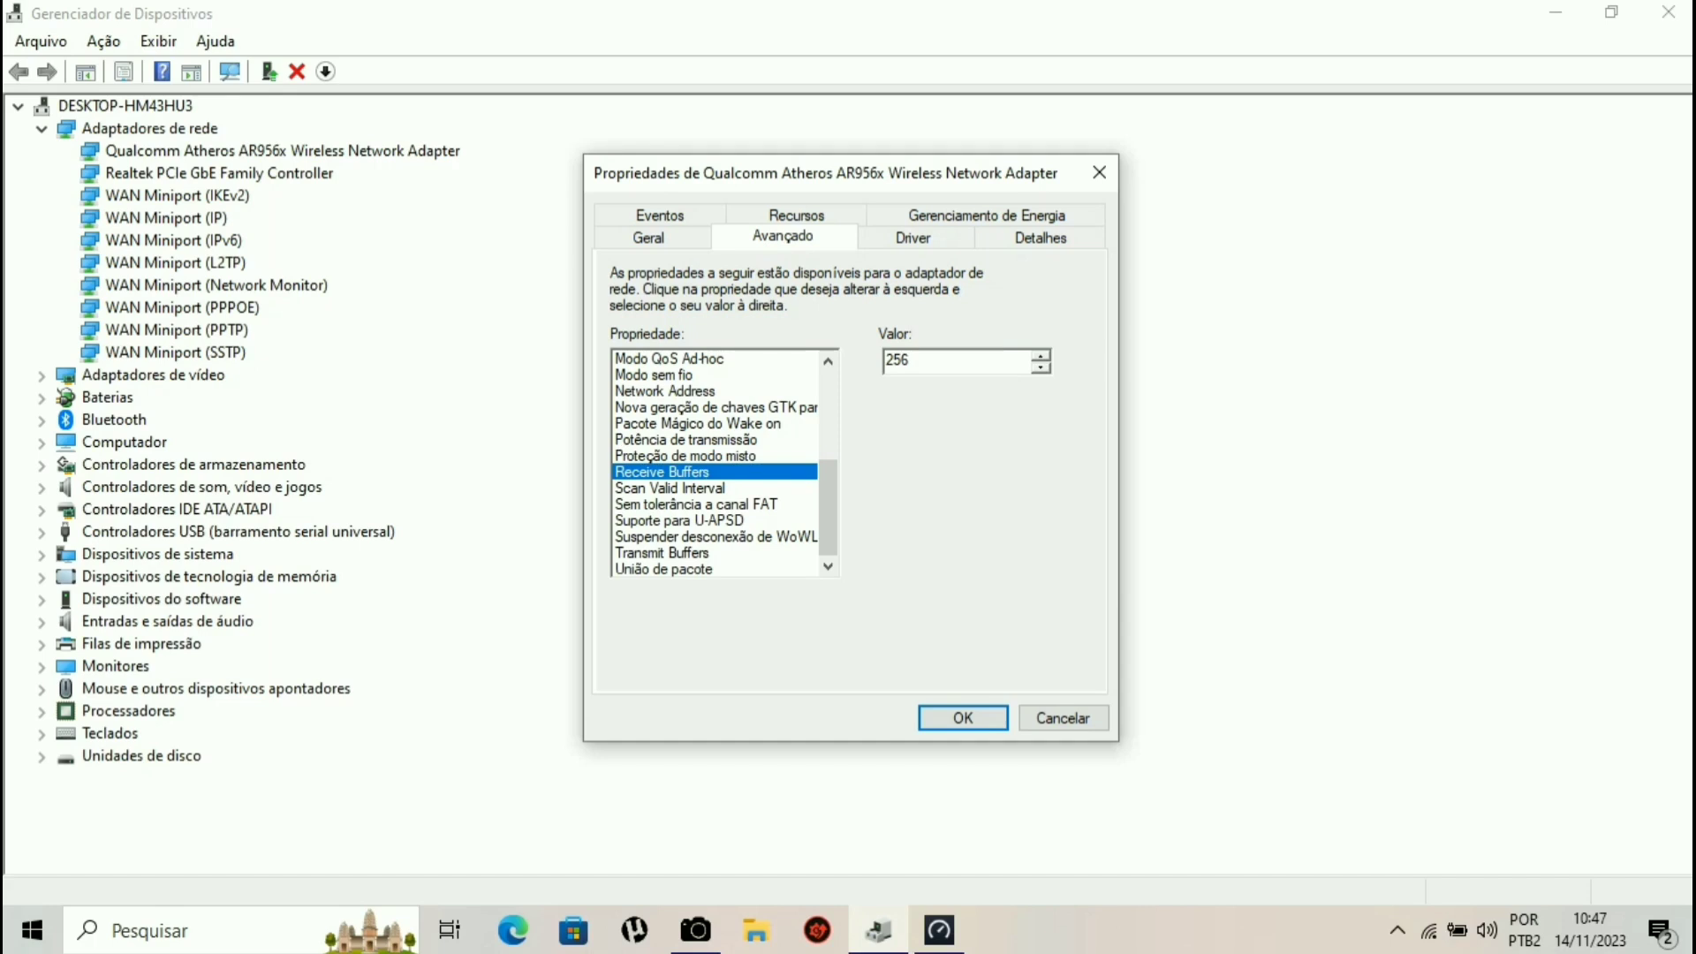
pyautogui.press('Down')
pyautogui.press('Down')
pyautogui.press('Down')
pyautogui.press('Down')
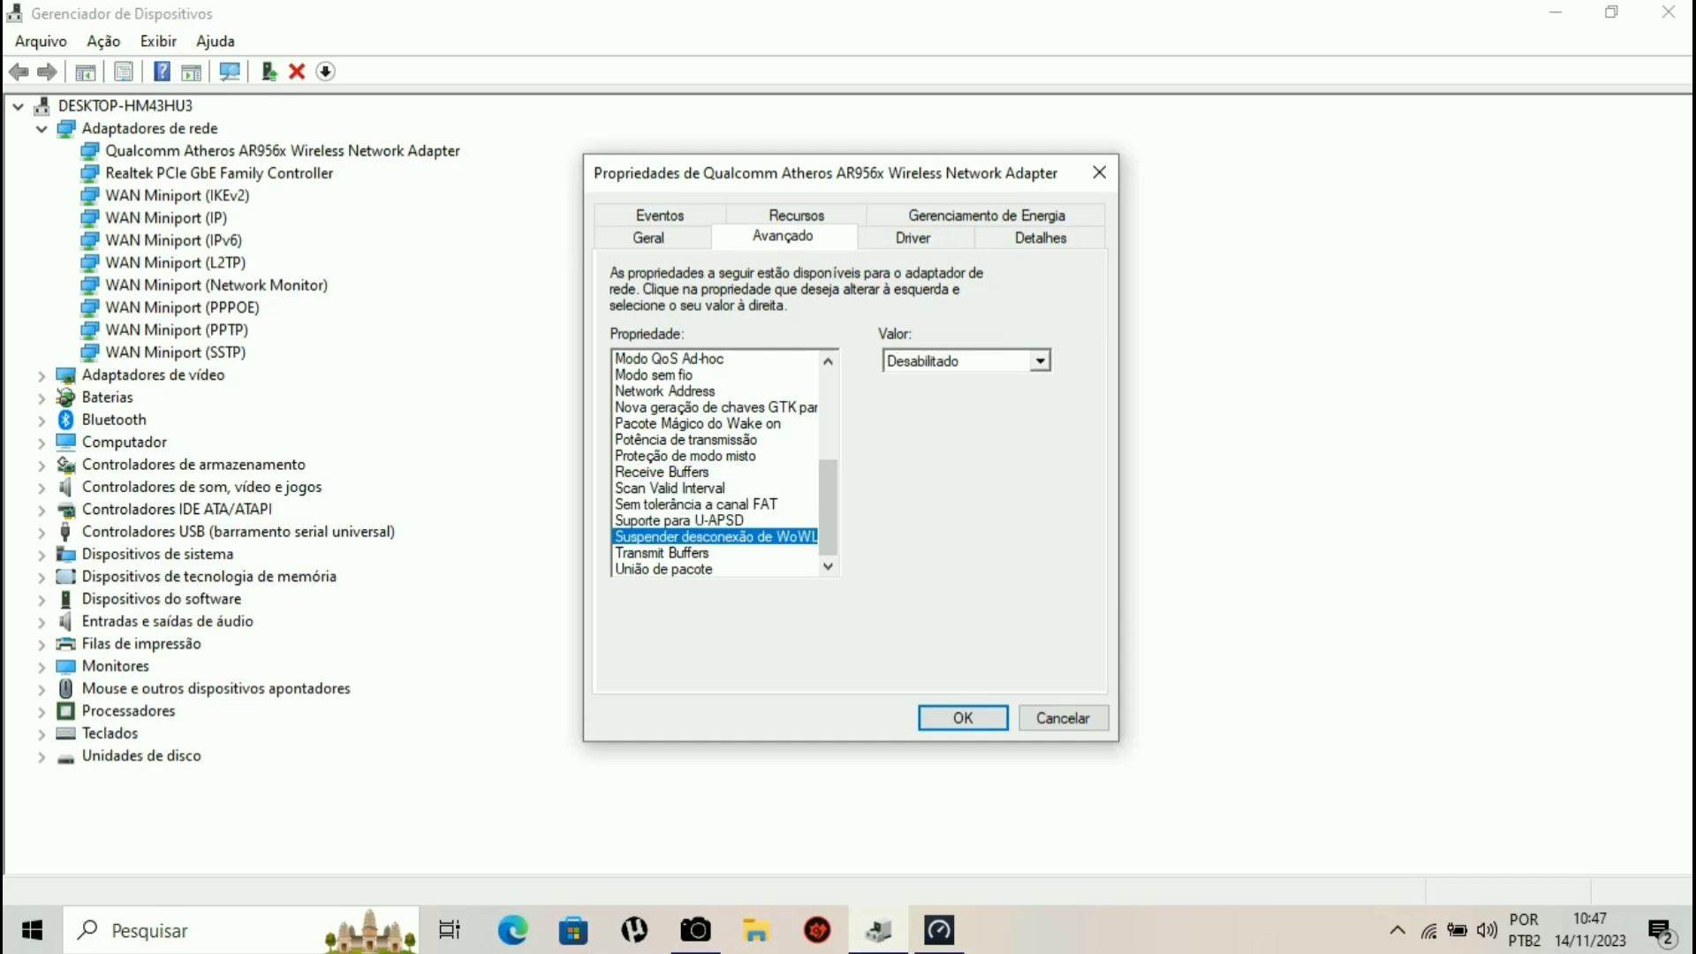
pyautogui.press('Down')
pyautogui.press('Down')
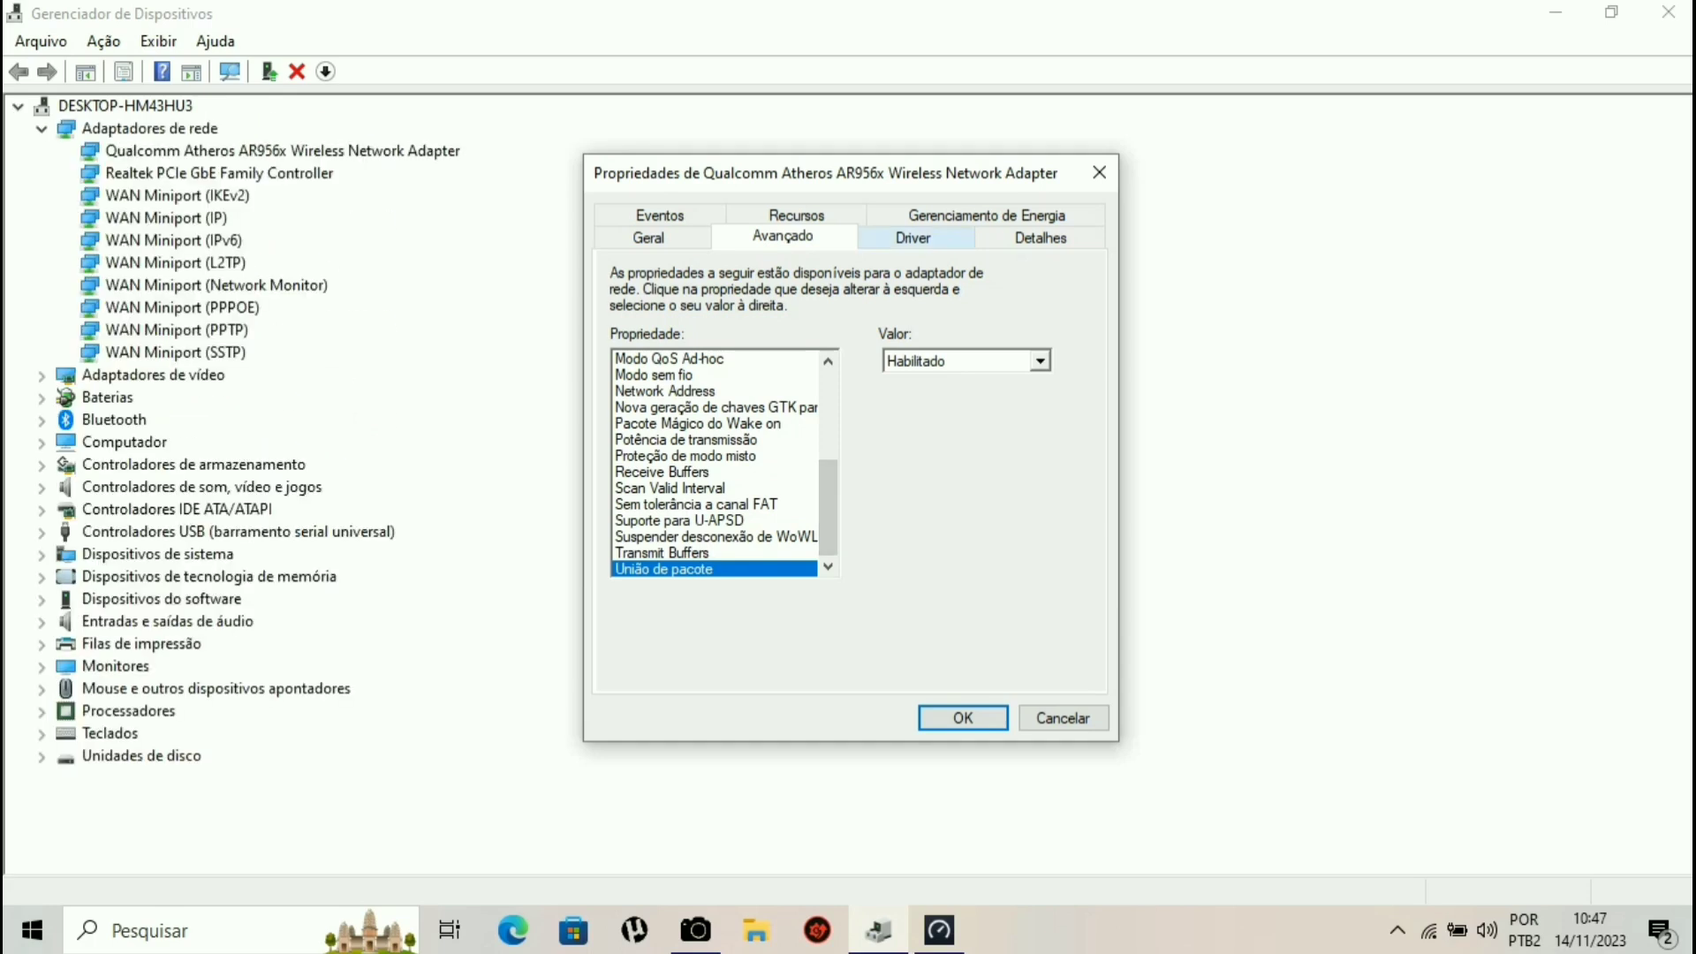
# Check the adapter's power management settings and resource conflicts, and accept and close its properties.
pyautogui.click(927, 216)
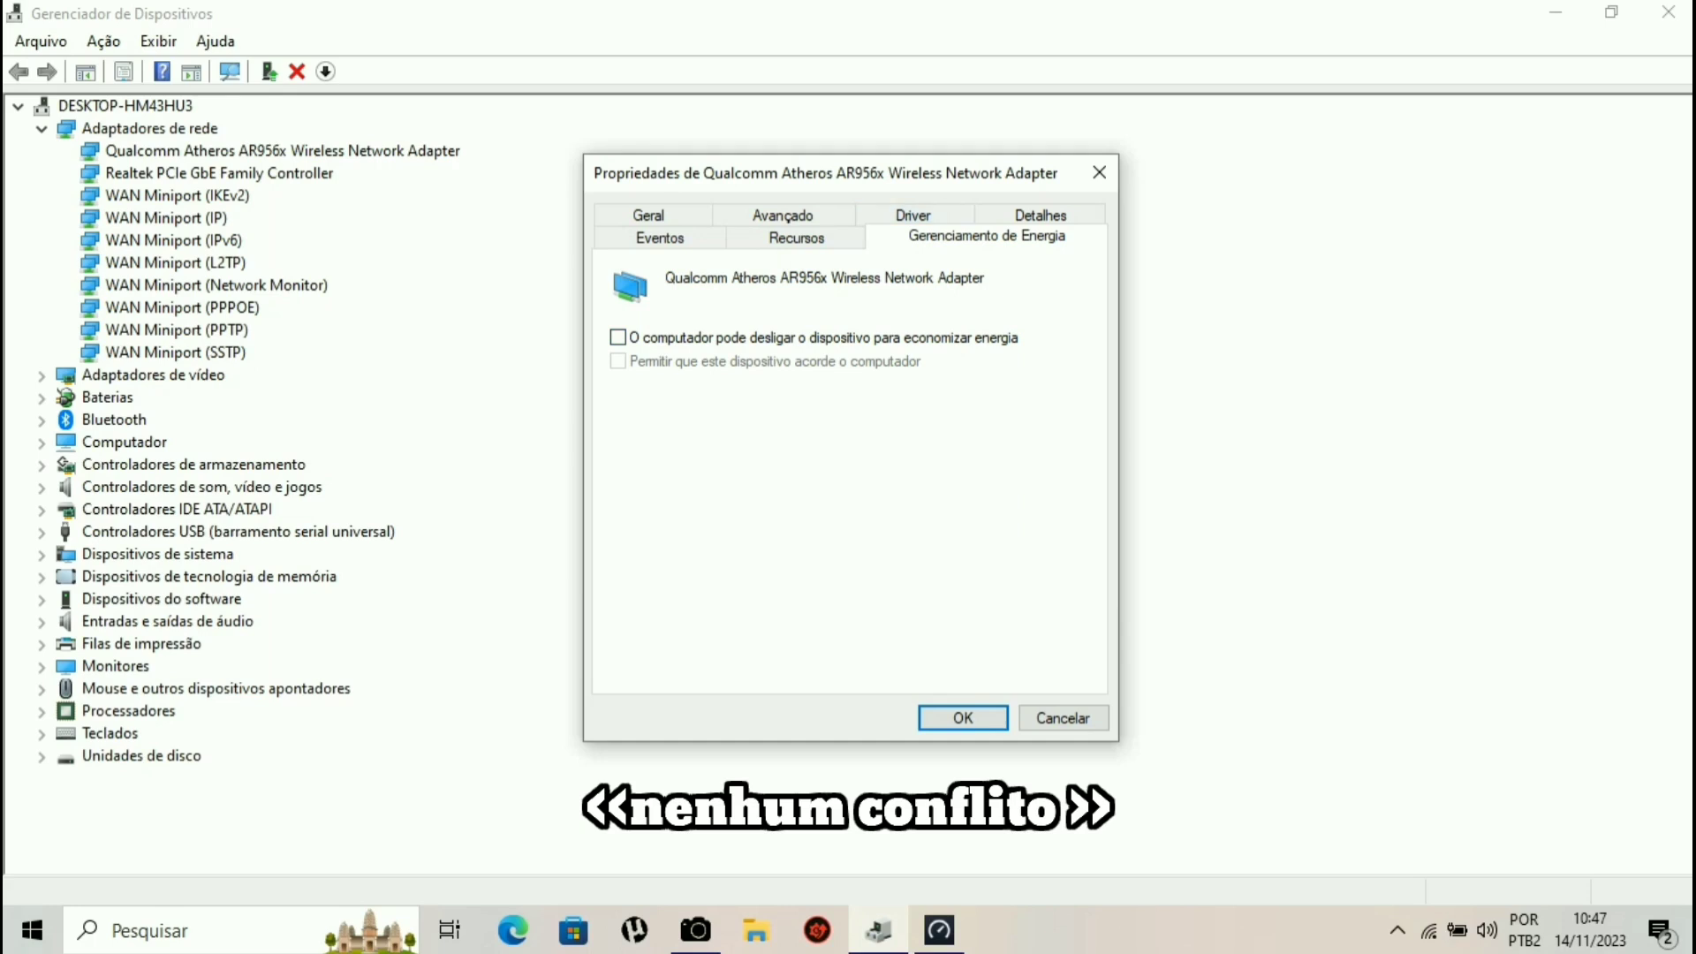
pyautogui.click(796, 238)
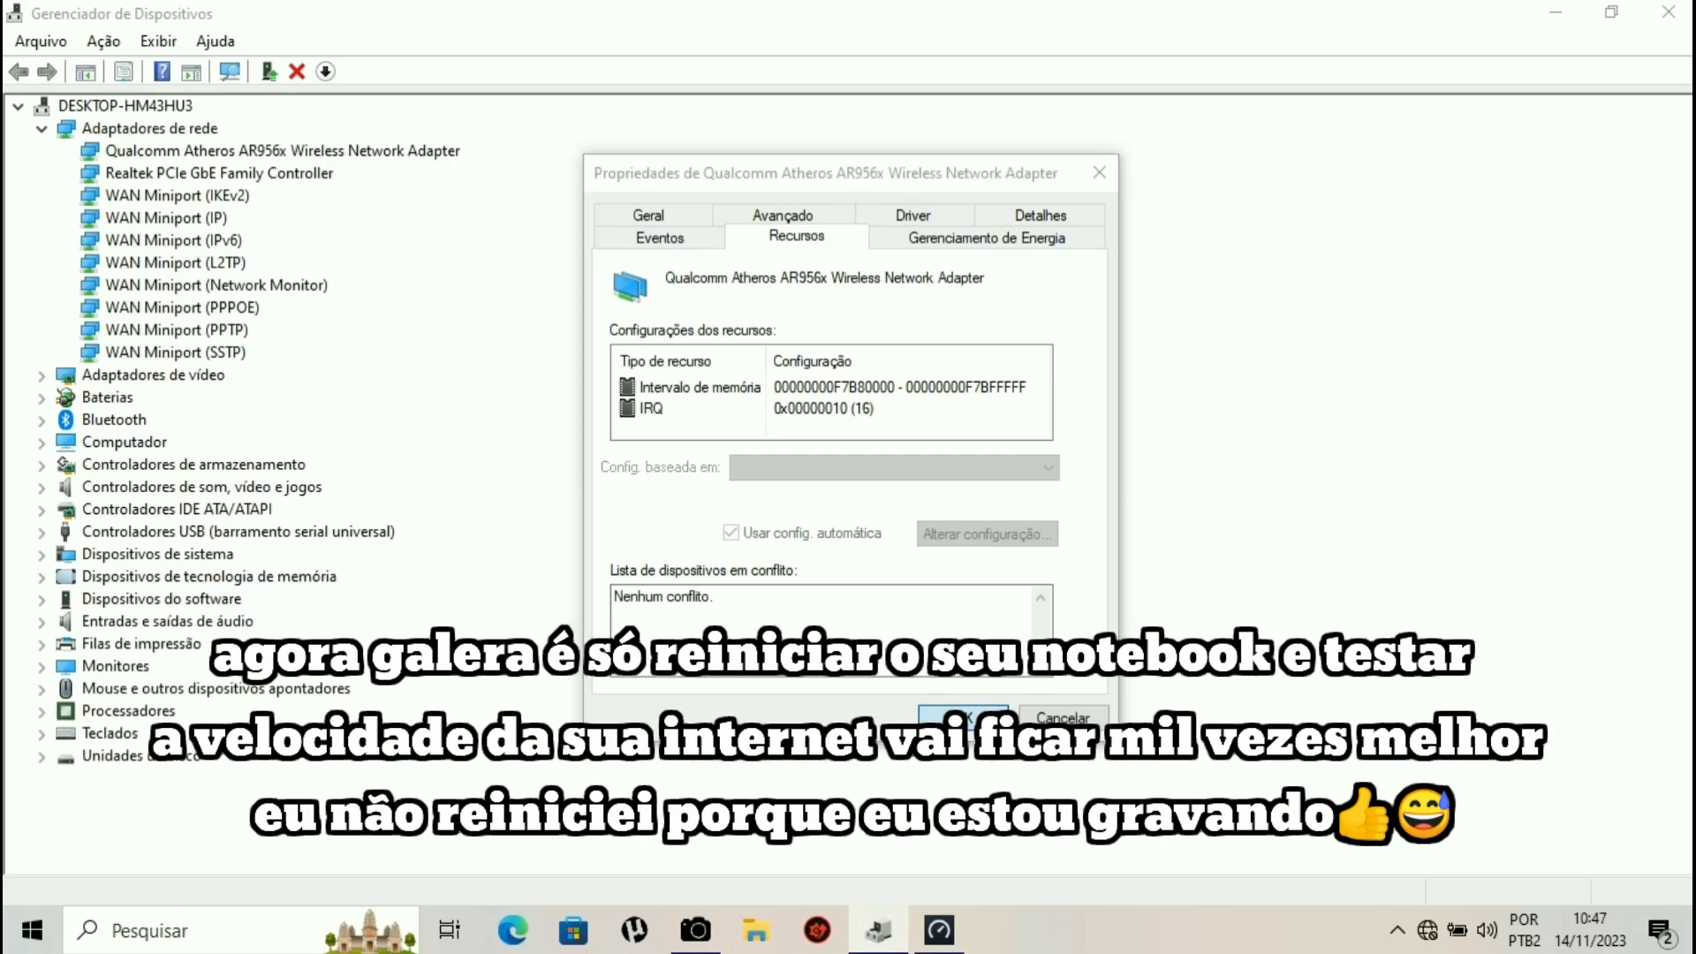
pyautogui.press('Return')
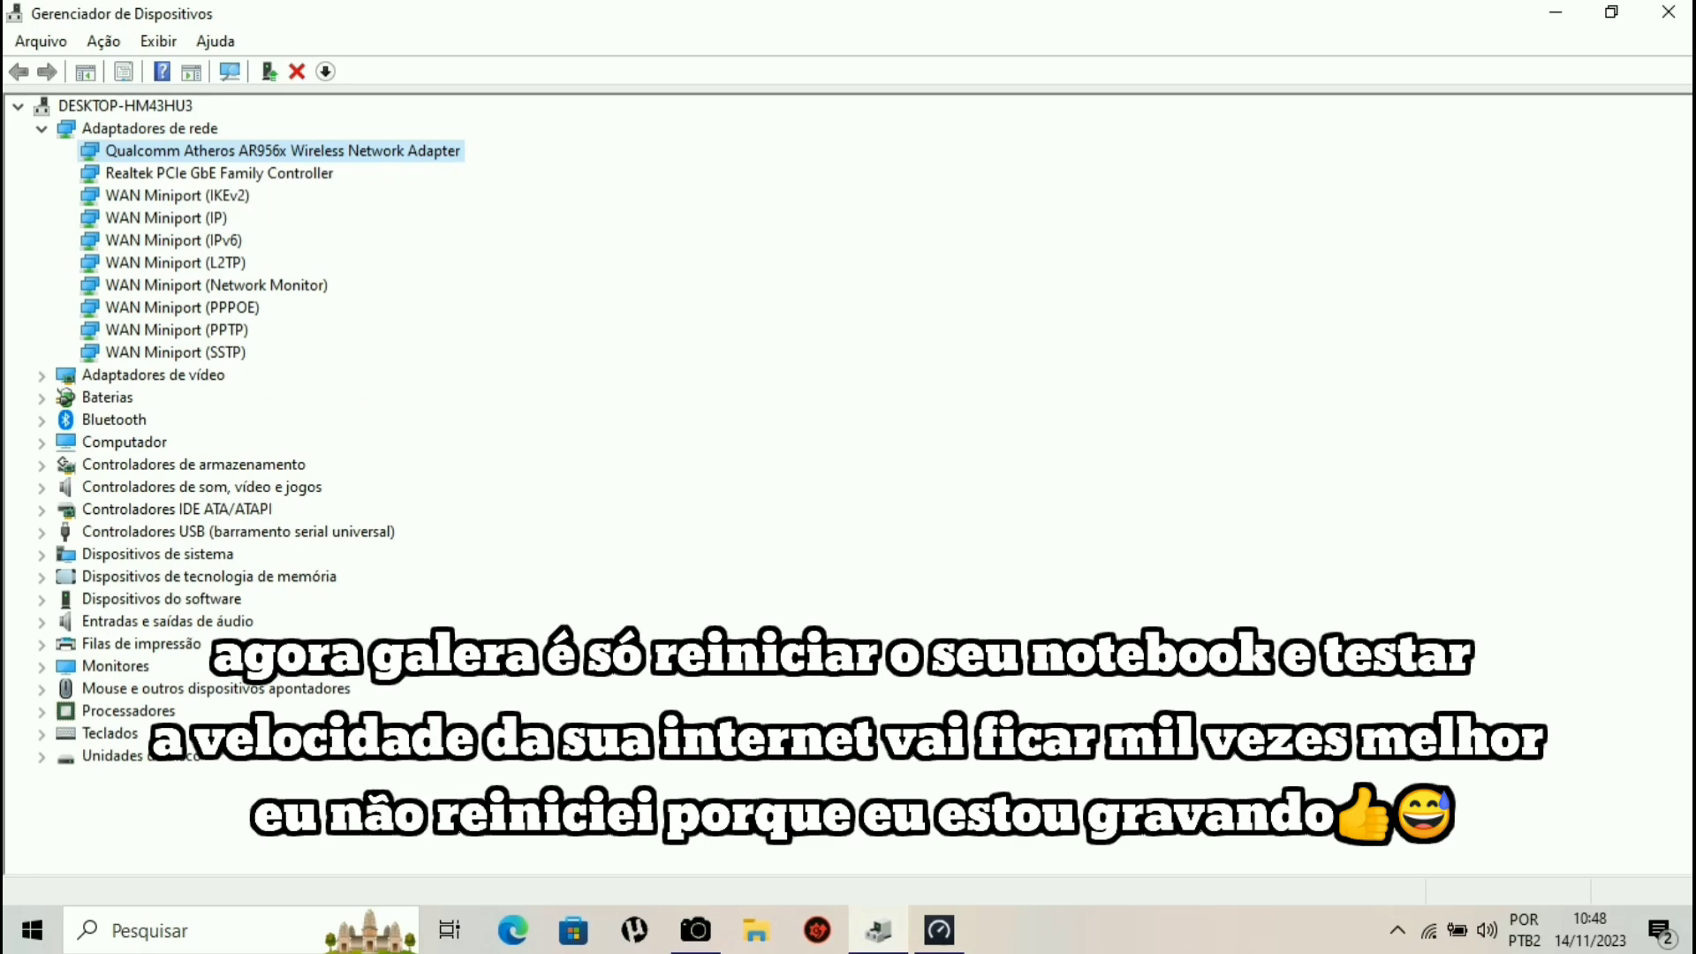
# Close Device Manager.
pyautogui.moveTo(1429, 931)
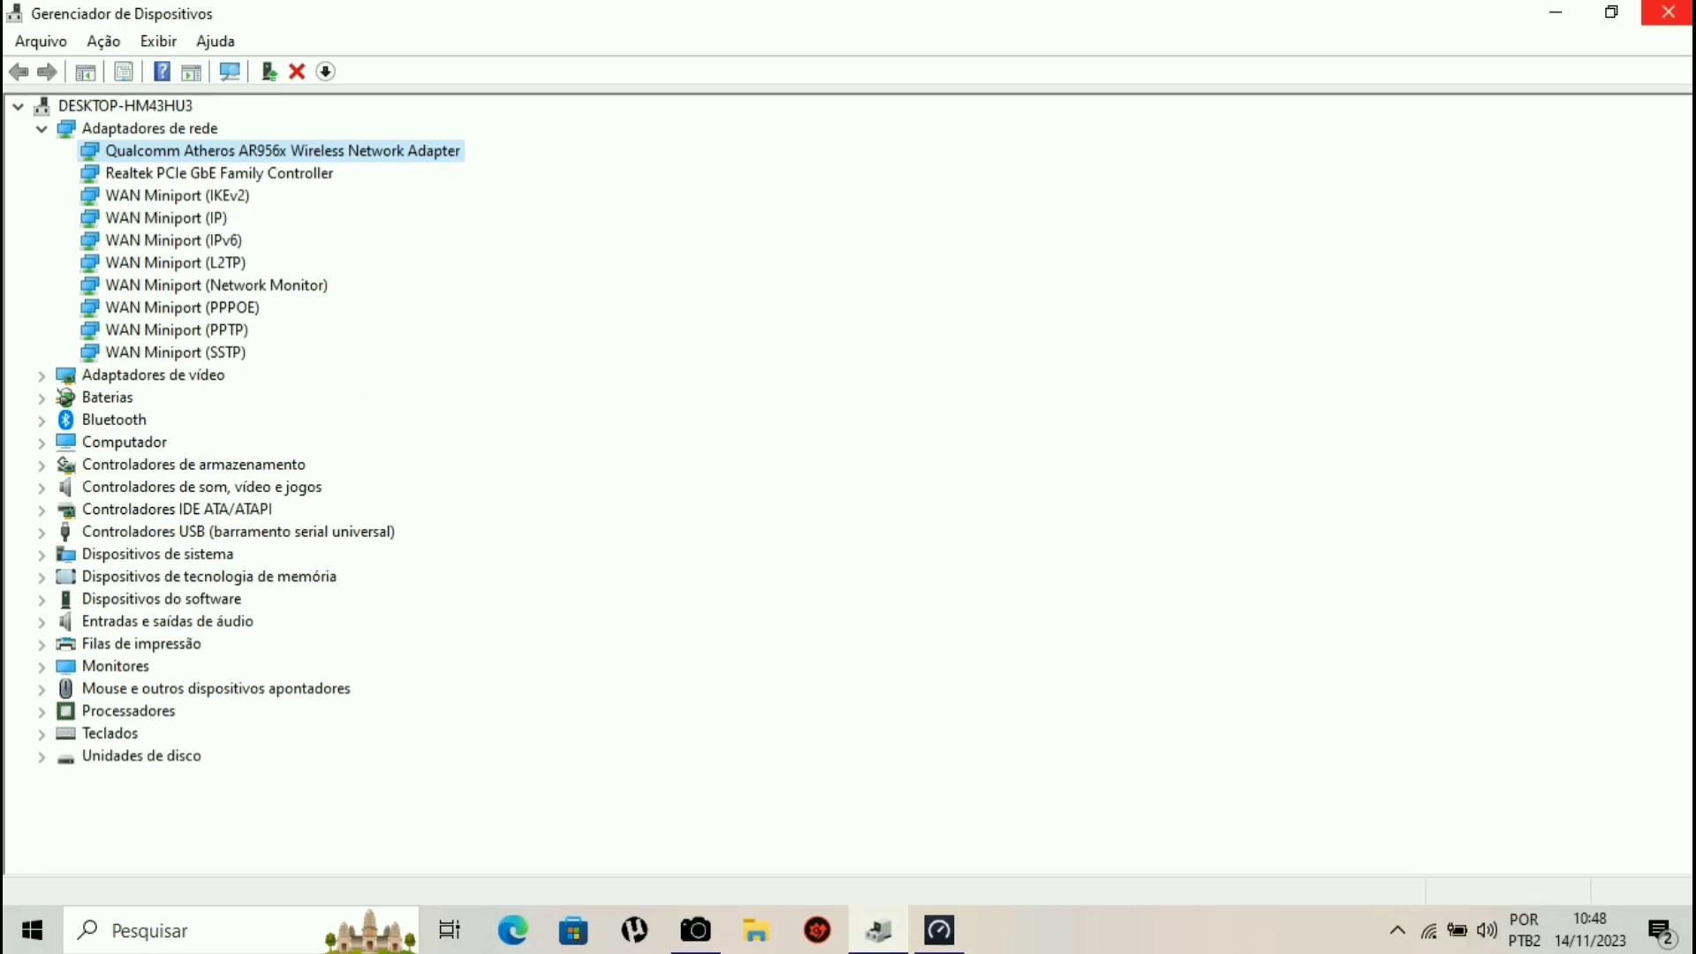
pyautogui.click(1669, 12)
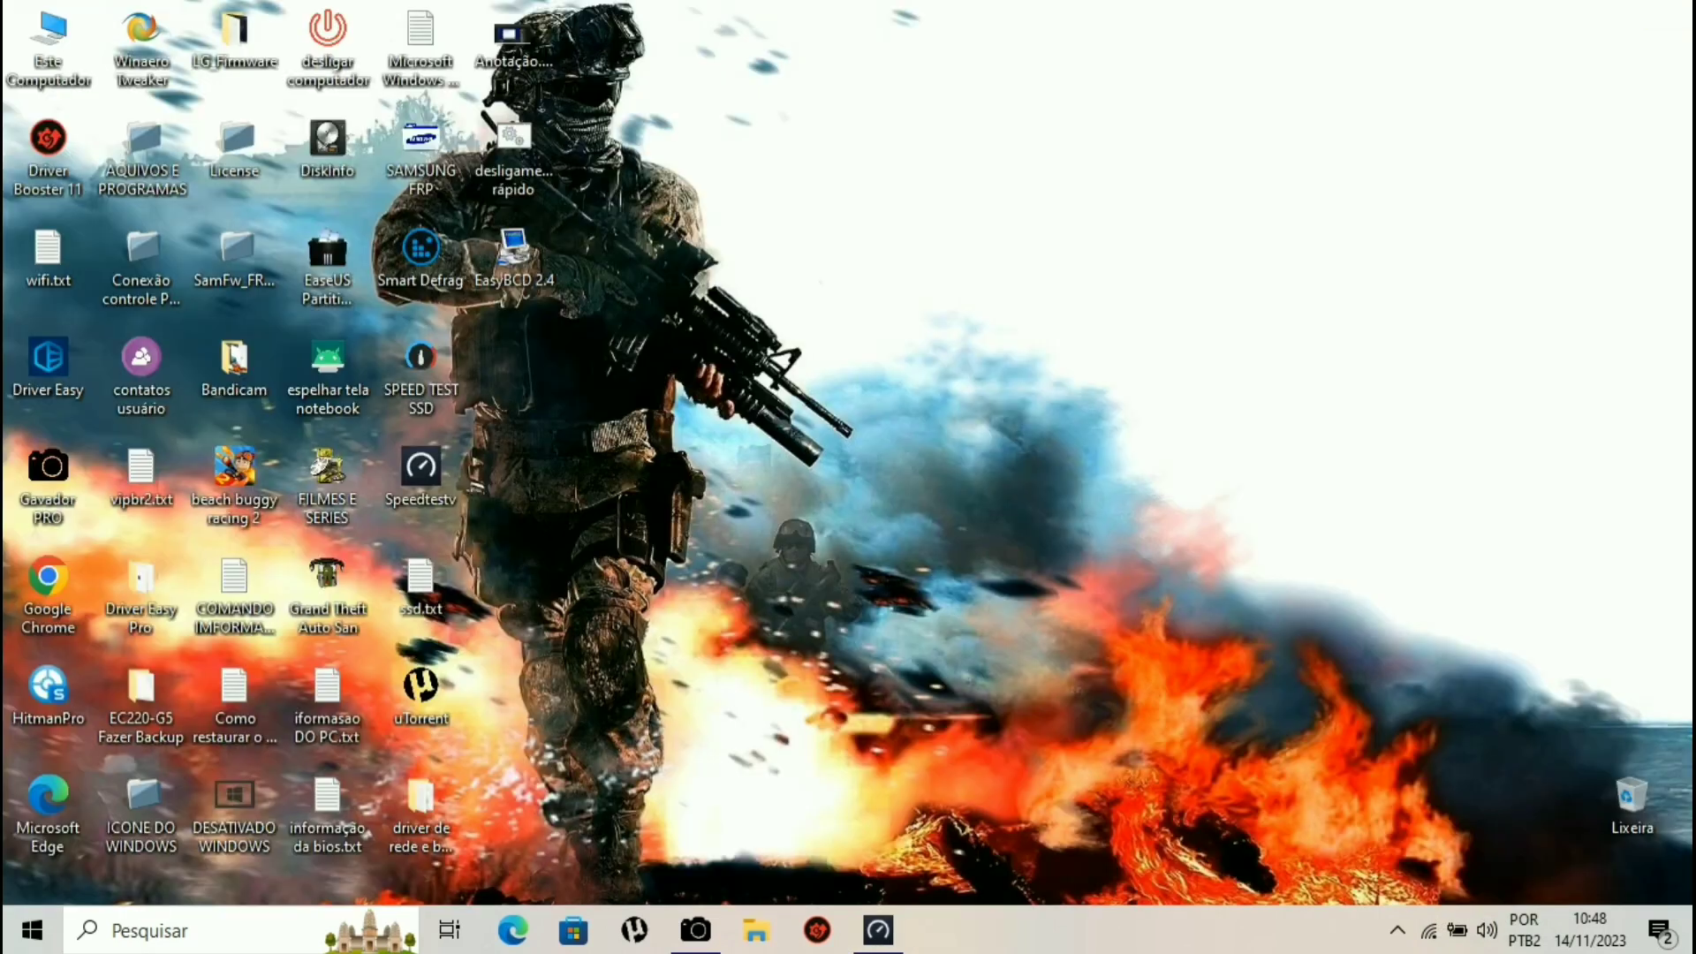
# Switch to Speedtest and run a test of the connection's ping, download and upload speeds.
pyautogui.click(877, 930)
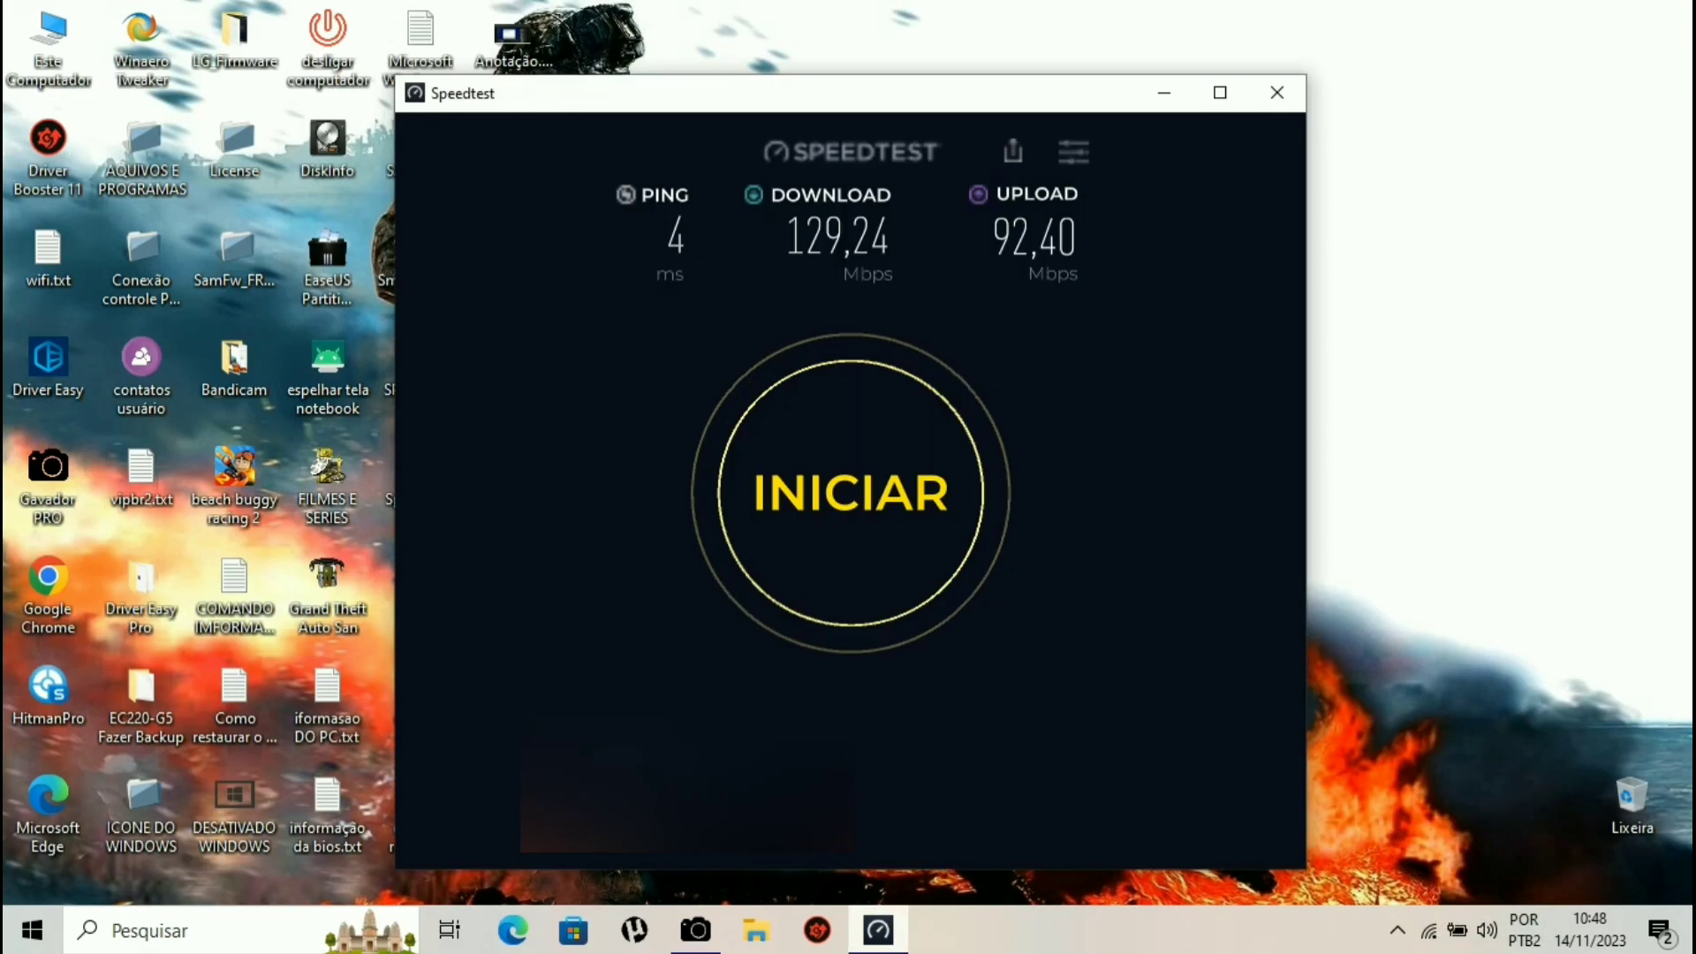
pyautogui.click(848, 517)
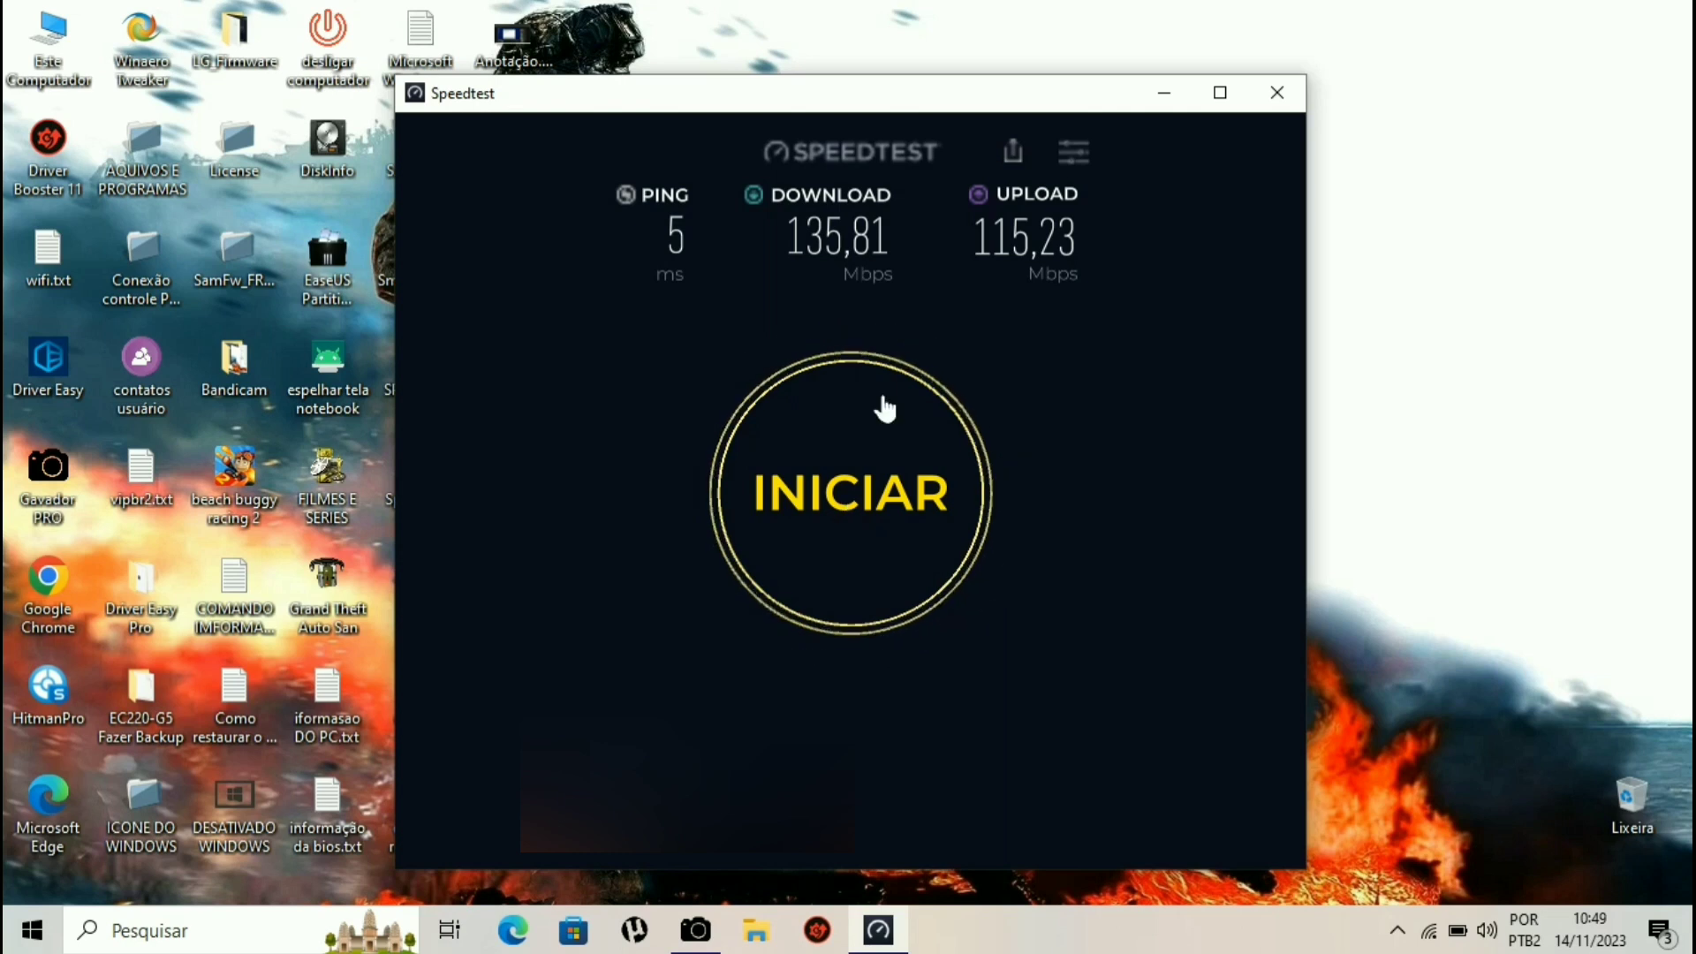
# Turn Wi-Fi off and back on to reset the connection, and start another speed test.
pyautogui.click(1429, 931)
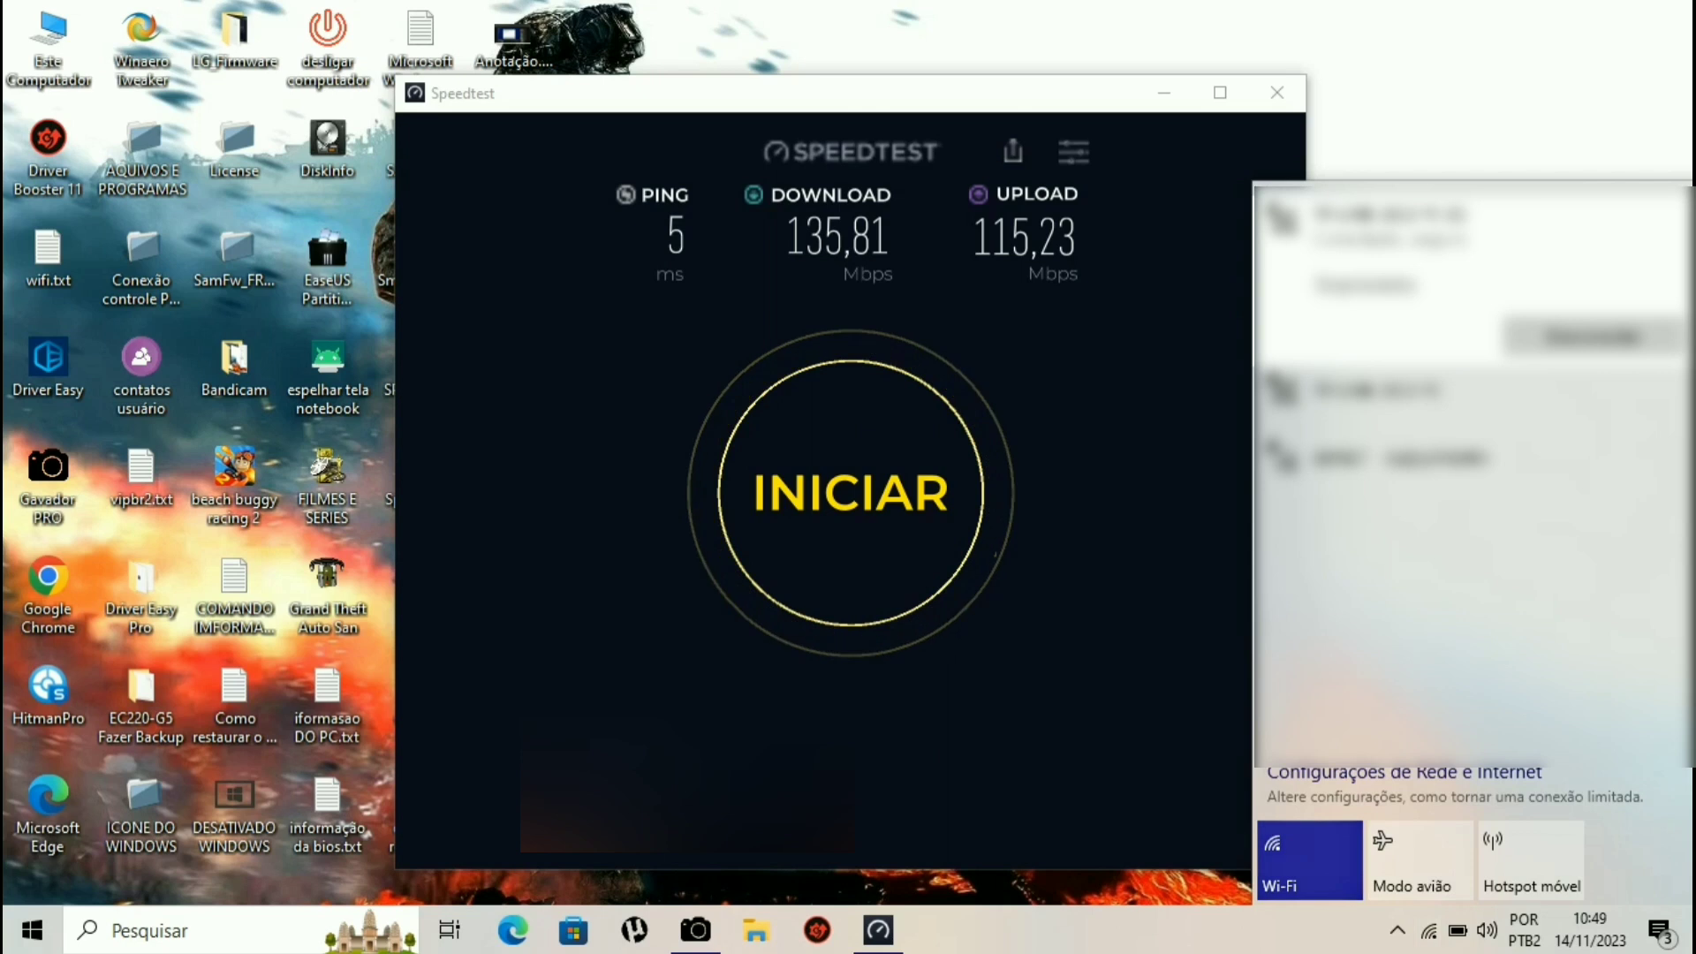
pyautogui.click(1310, 861)
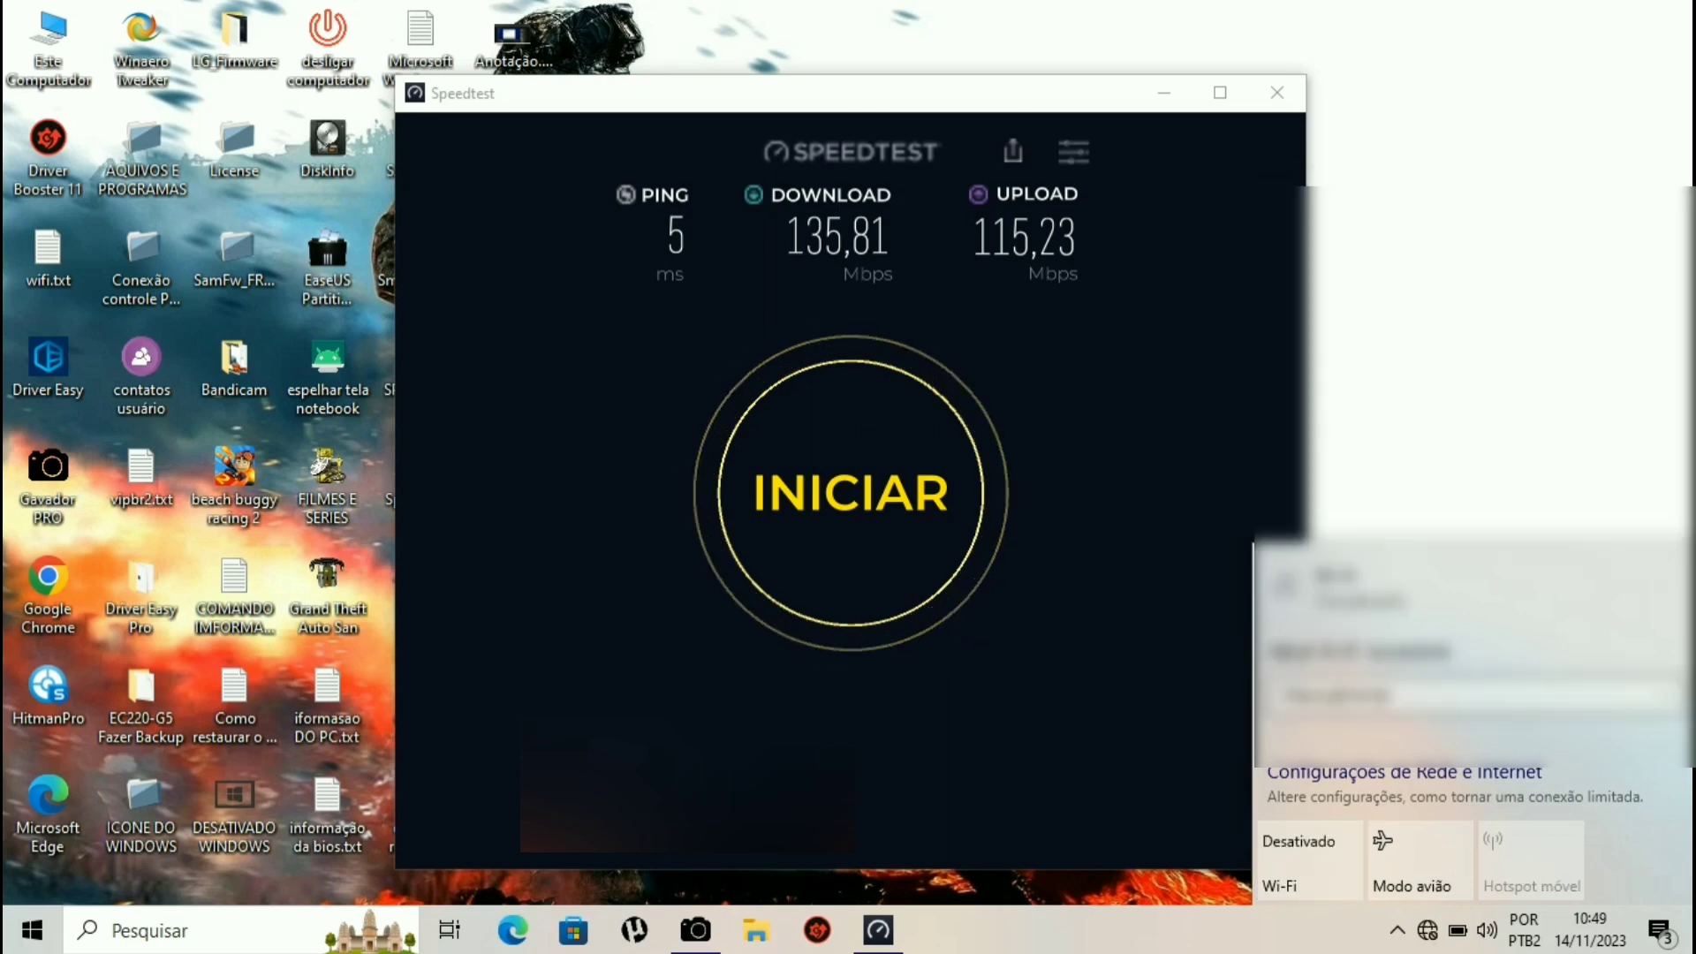
pyautogui.click(1309, 860)
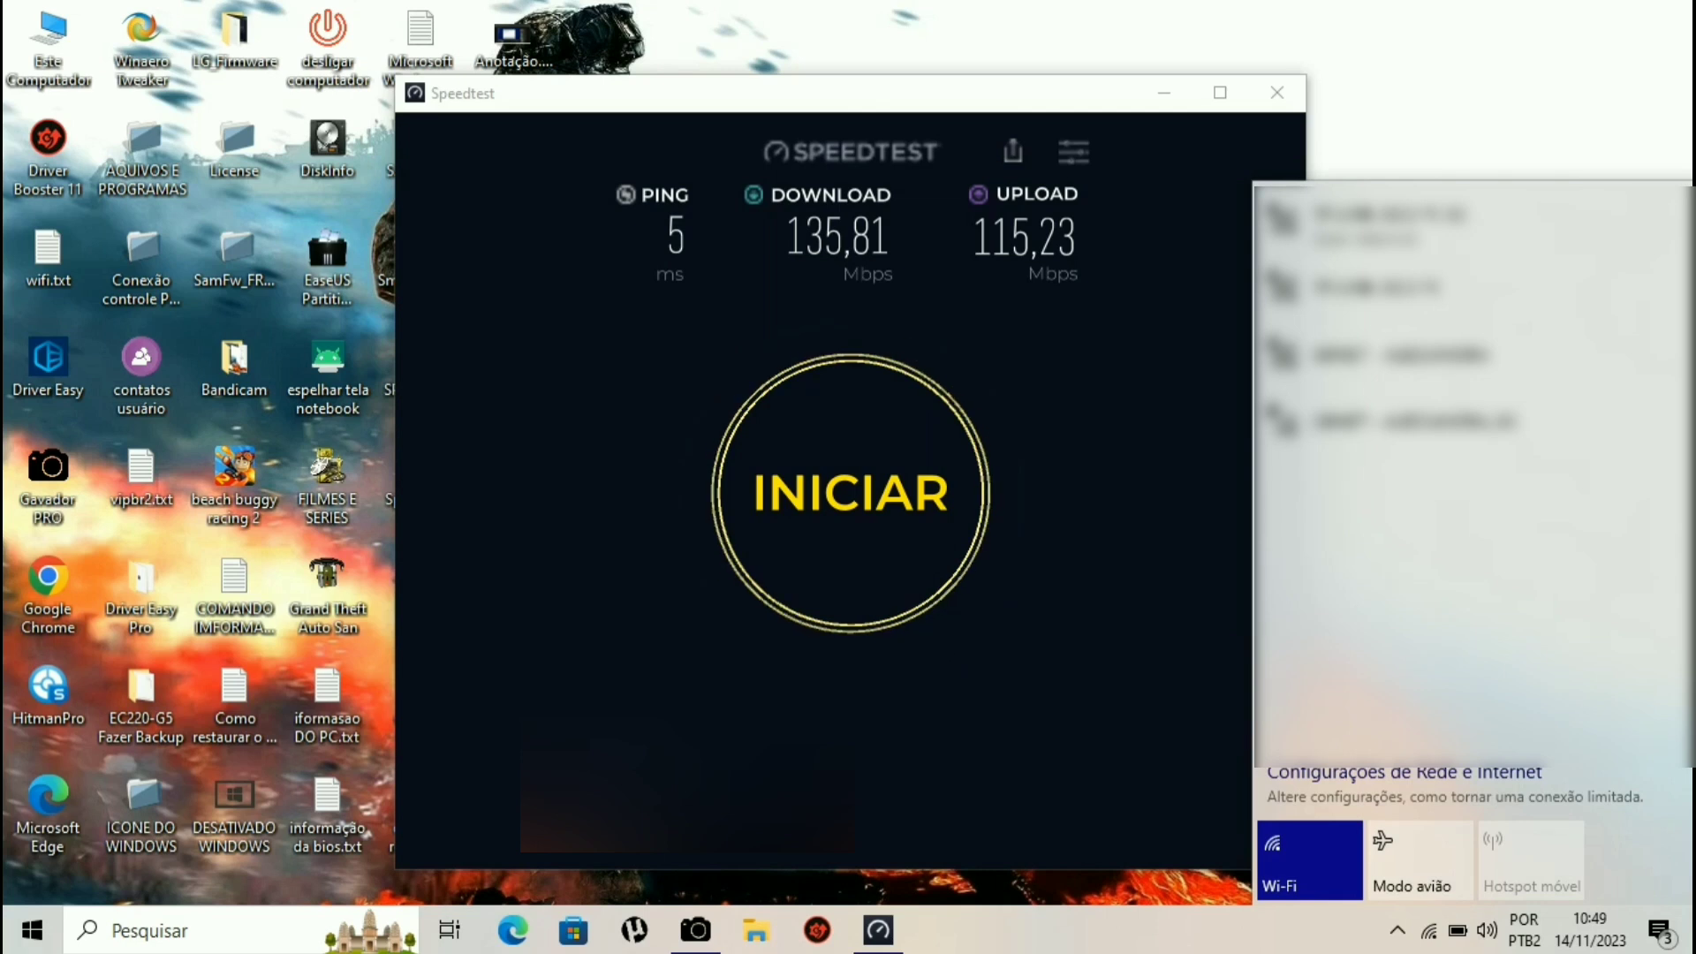
pyautogui.click(852, 561)
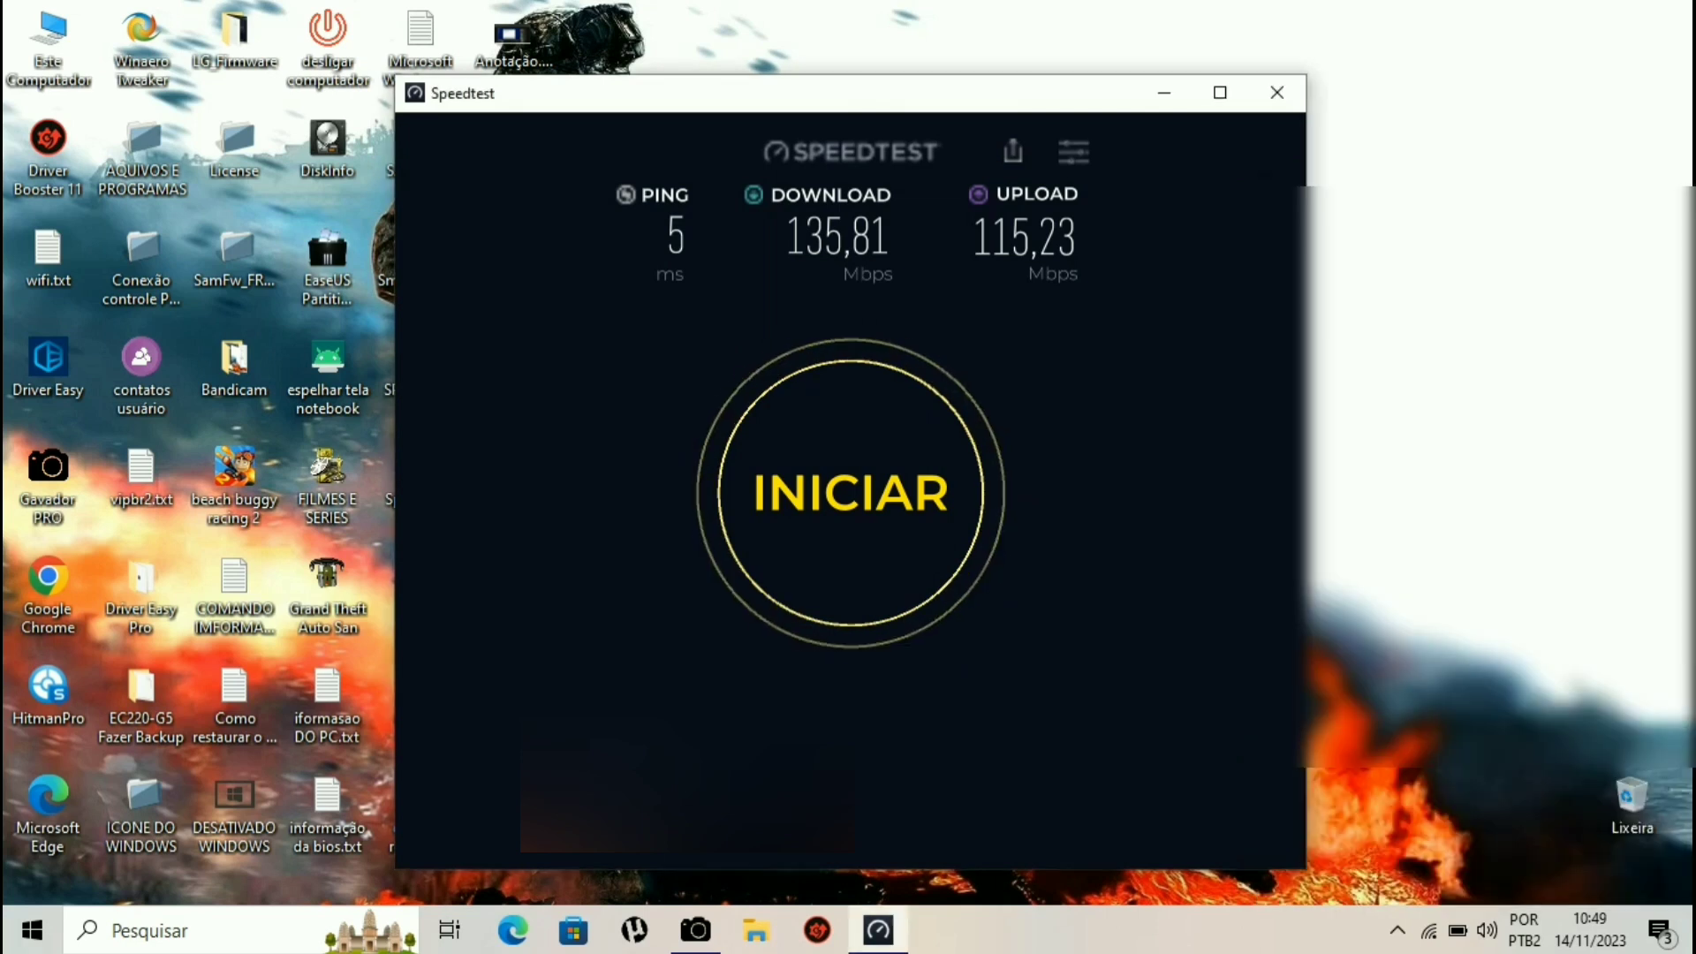
pyautogui.click(852, 561)
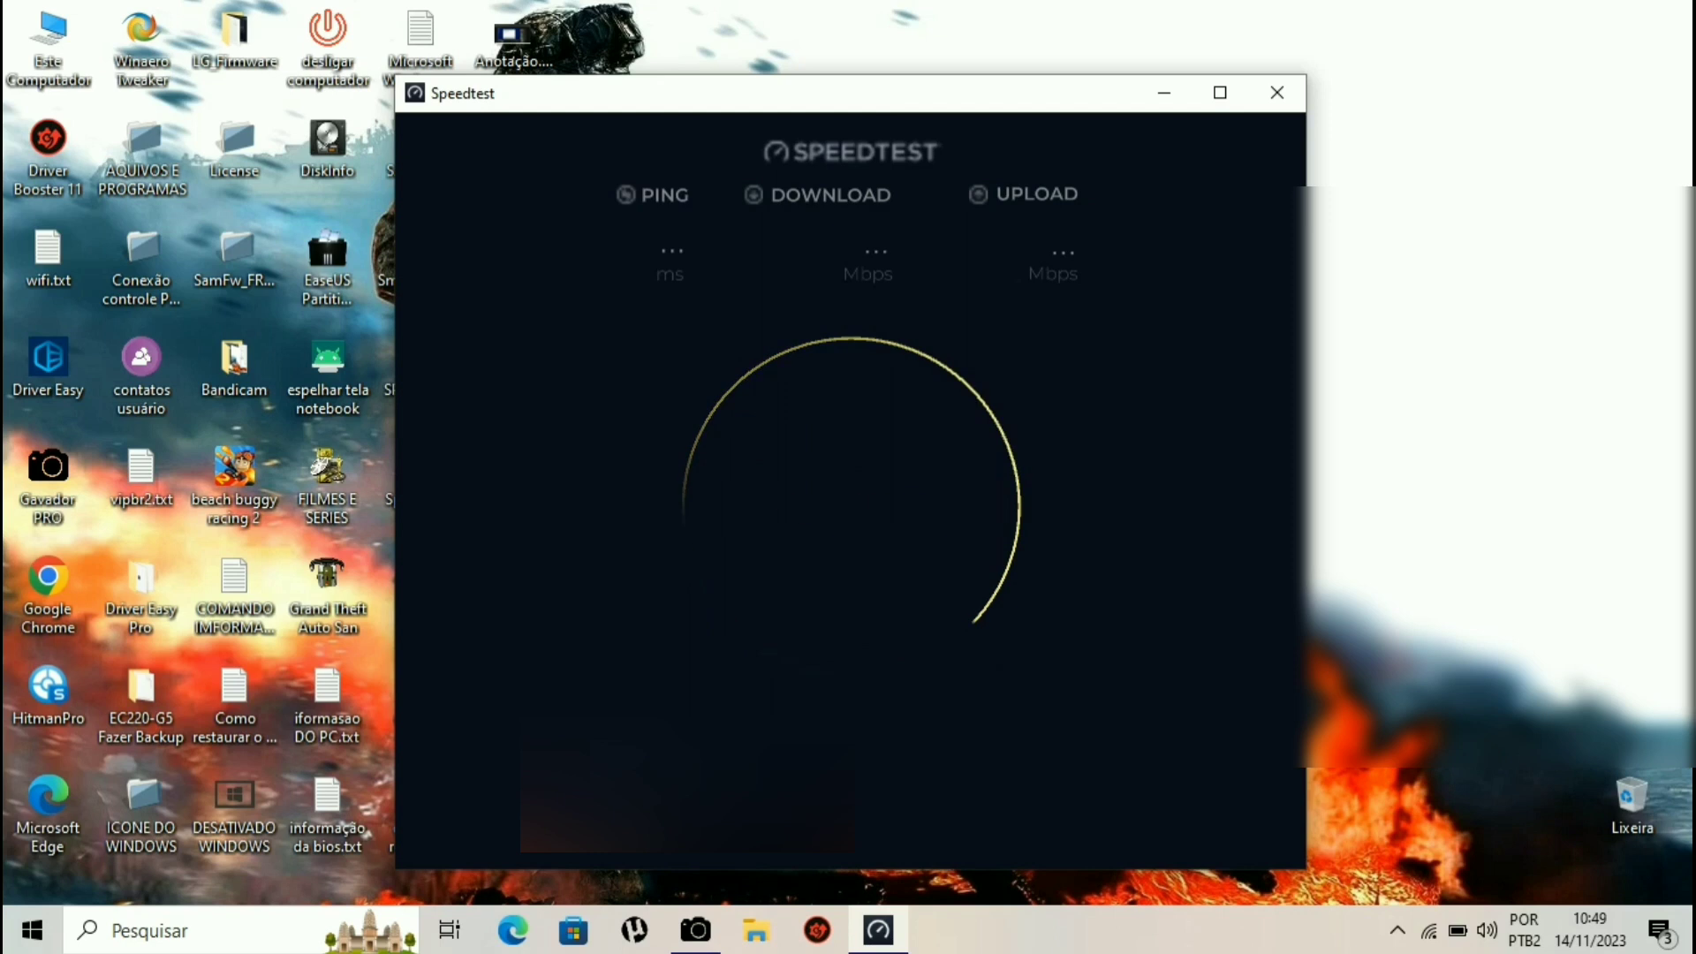